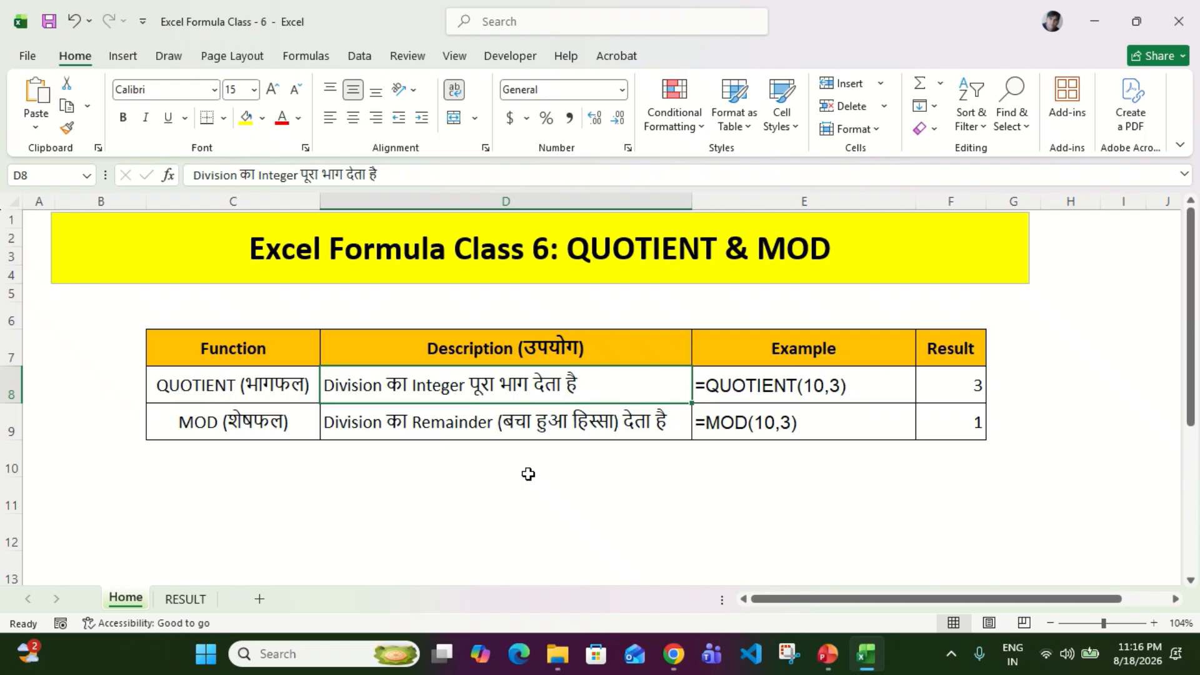
Step: Examine the QUOTIENT and MOD rows of the Home sheet's function table, comparing their descriptions, example formulas and results
left_click(271, 392)
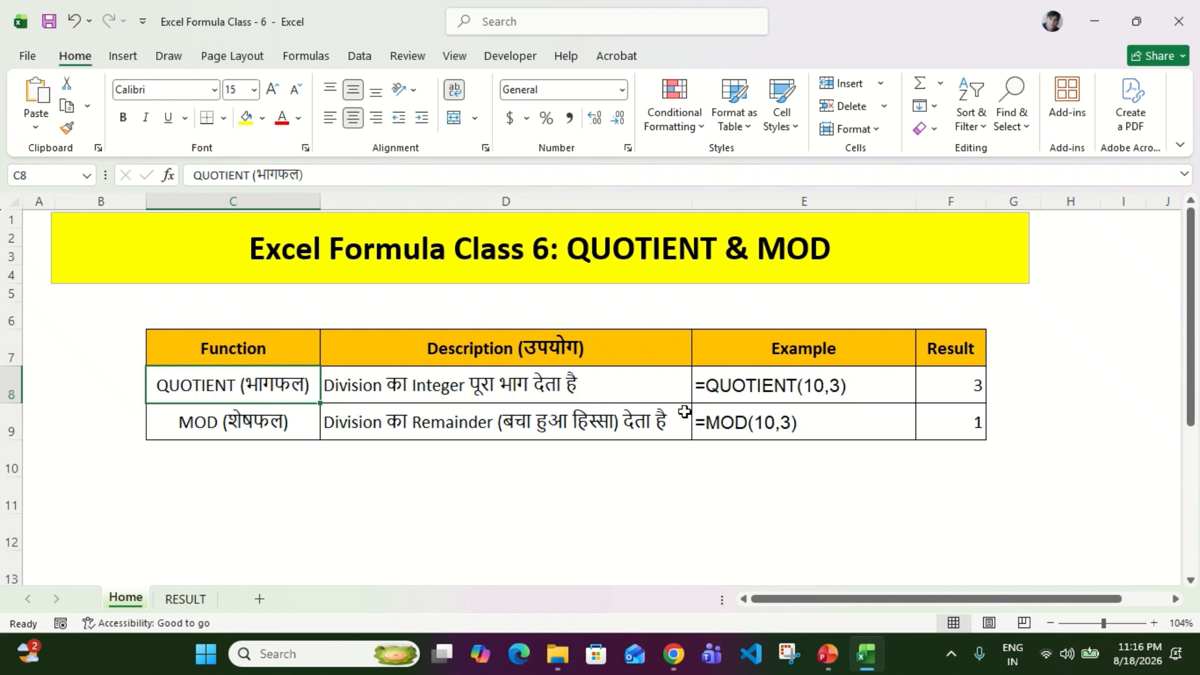
left_click(282, 440)
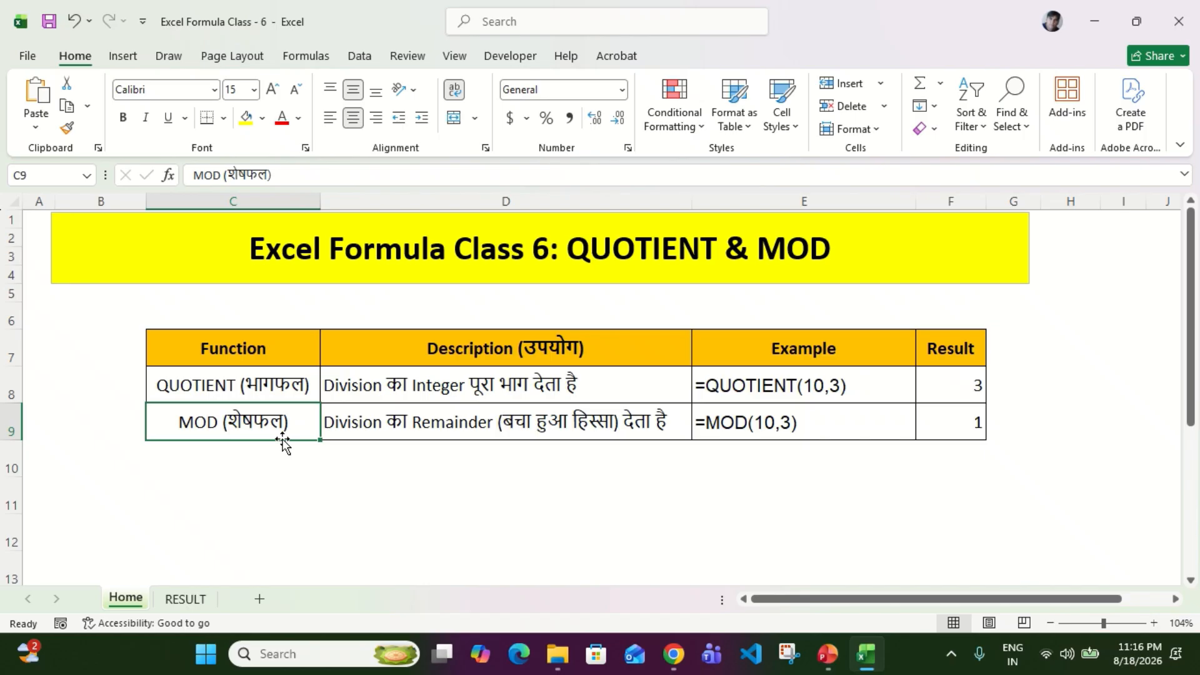
left_click(423, 423)
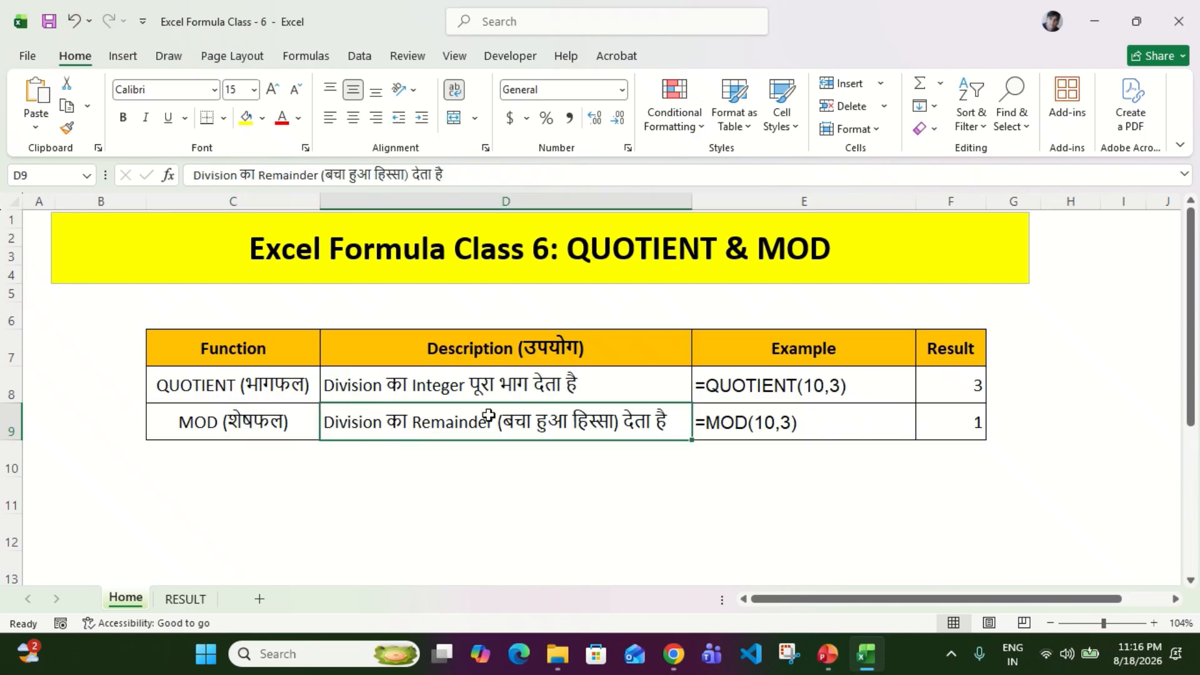
left_click(923, 418)
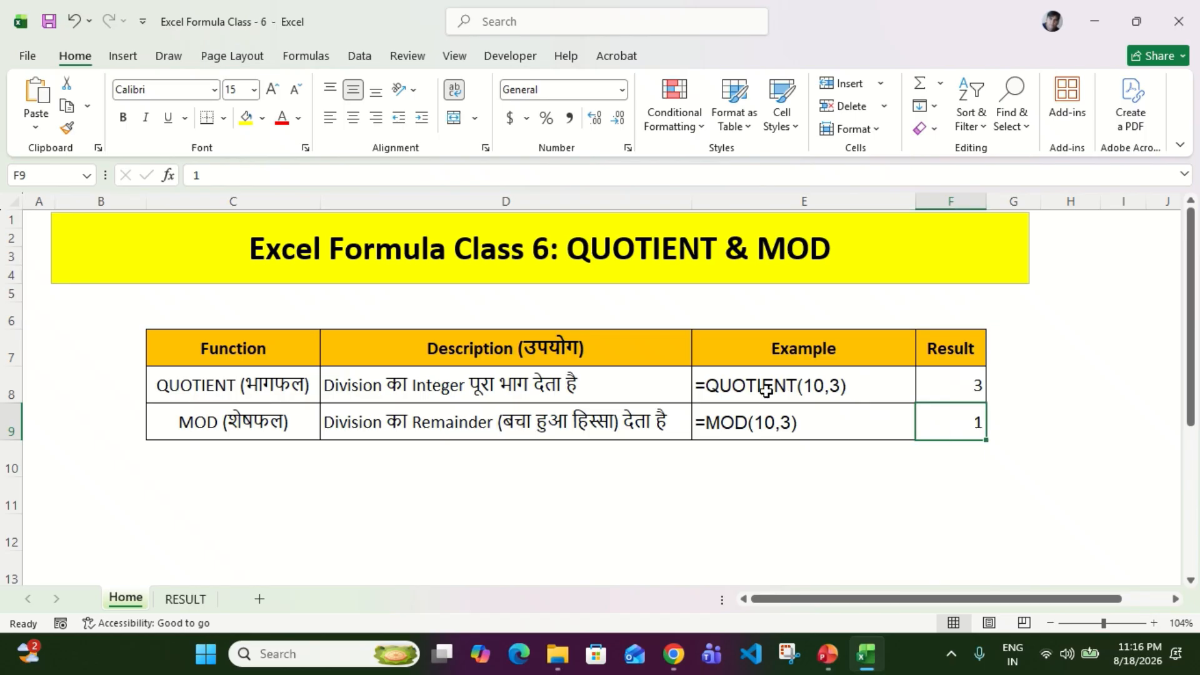
left_click(818, 390)
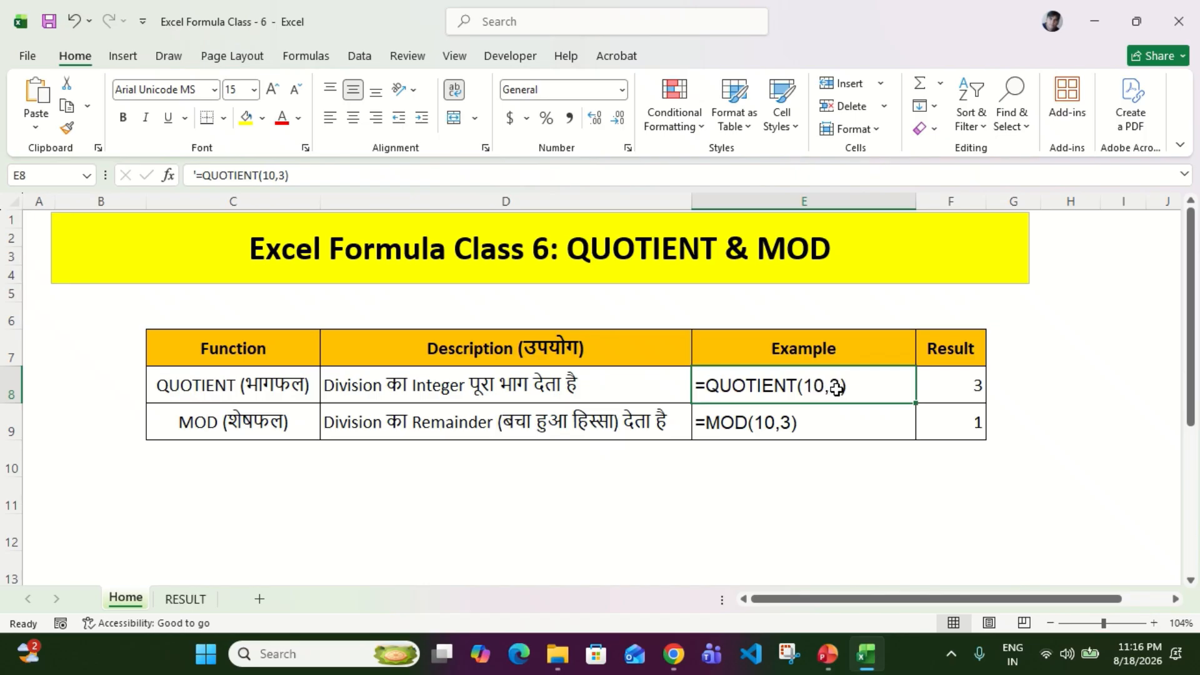
left_click(950, 384)
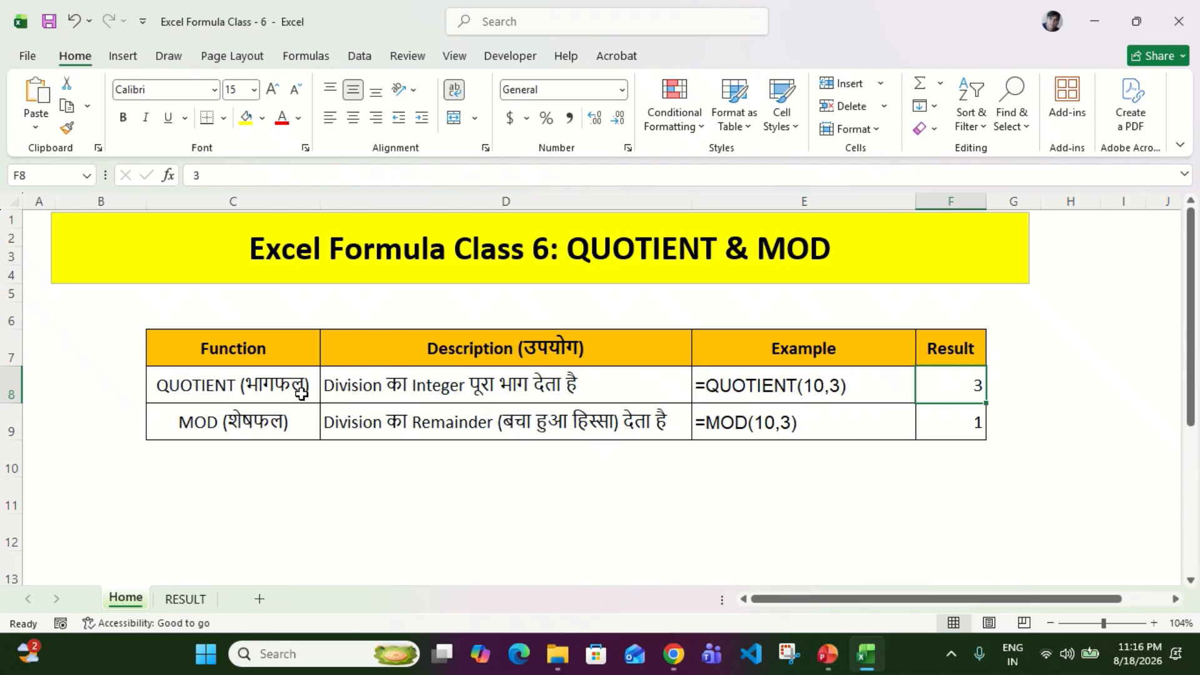
left_click(786, 425)
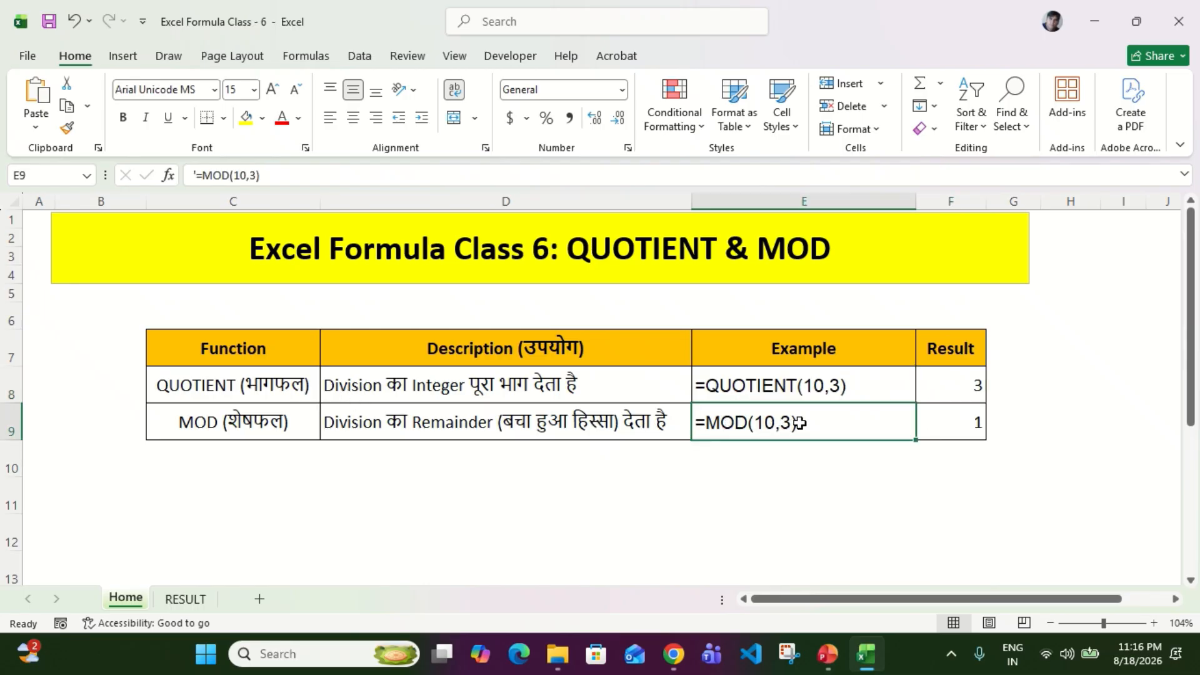
left_click(972, 427)
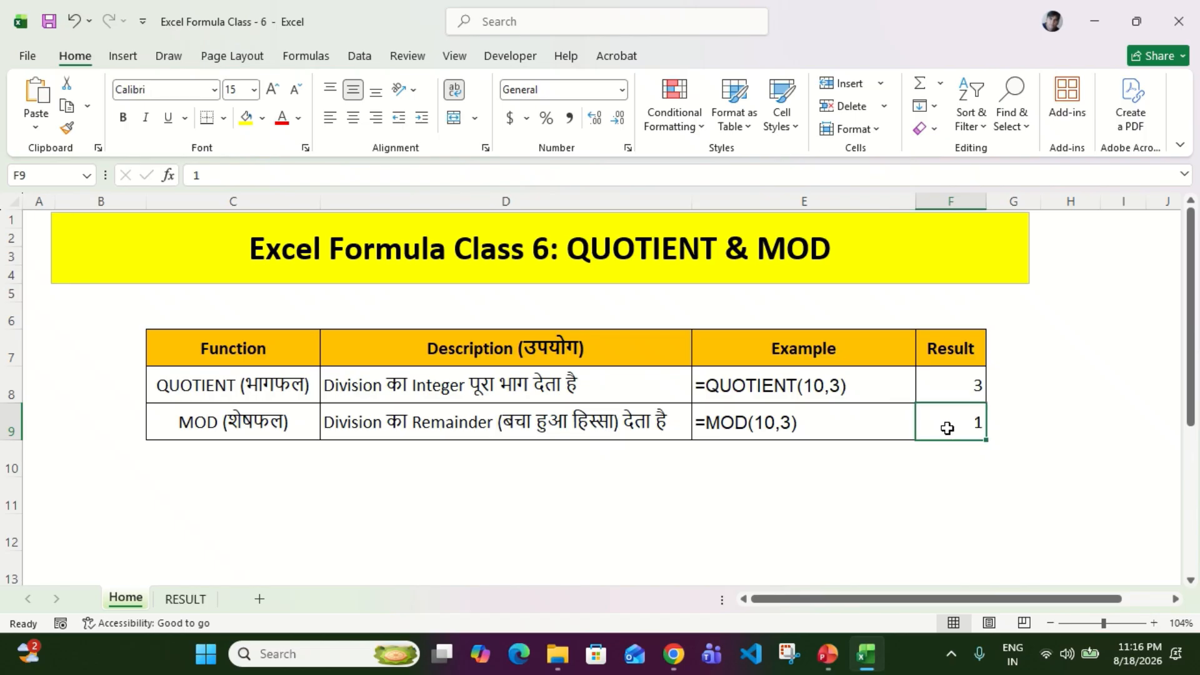
left_click(803, 387)
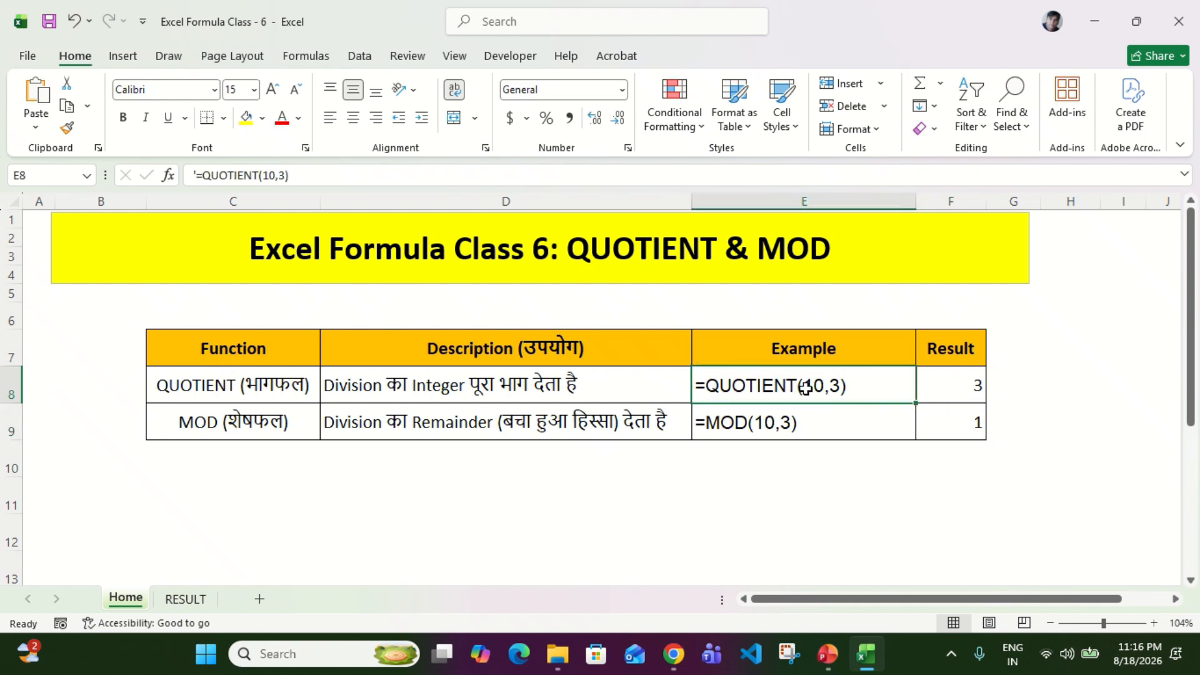
left_click(950, 385)
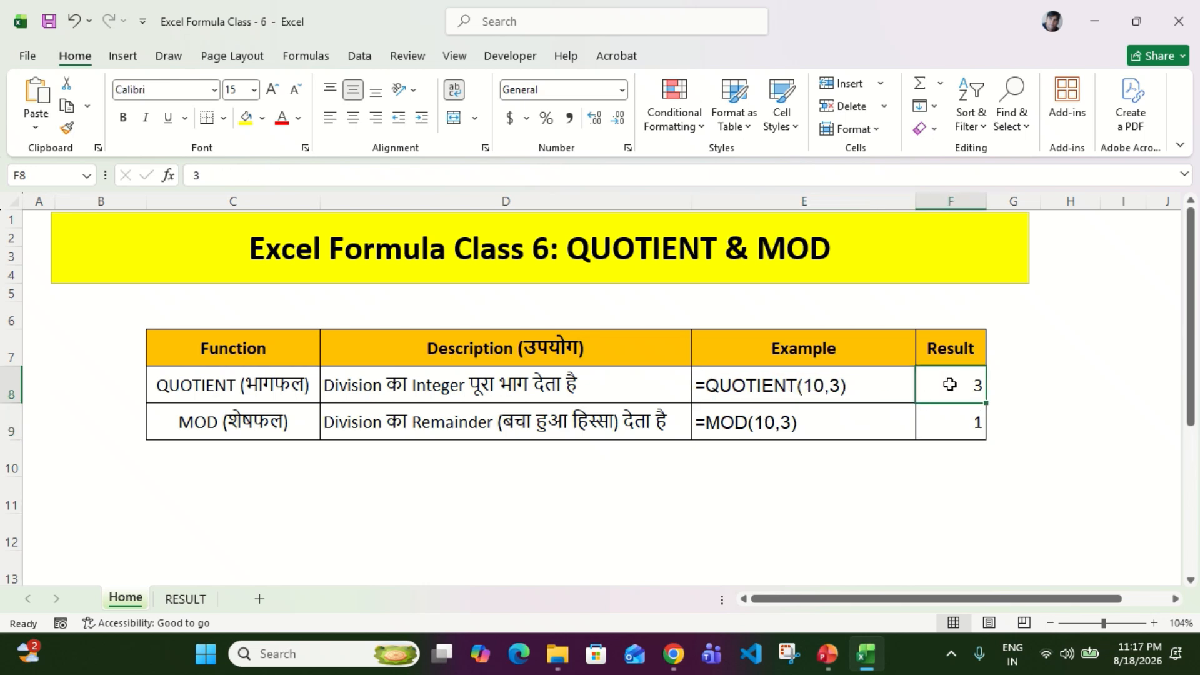
left_click(799, 427)
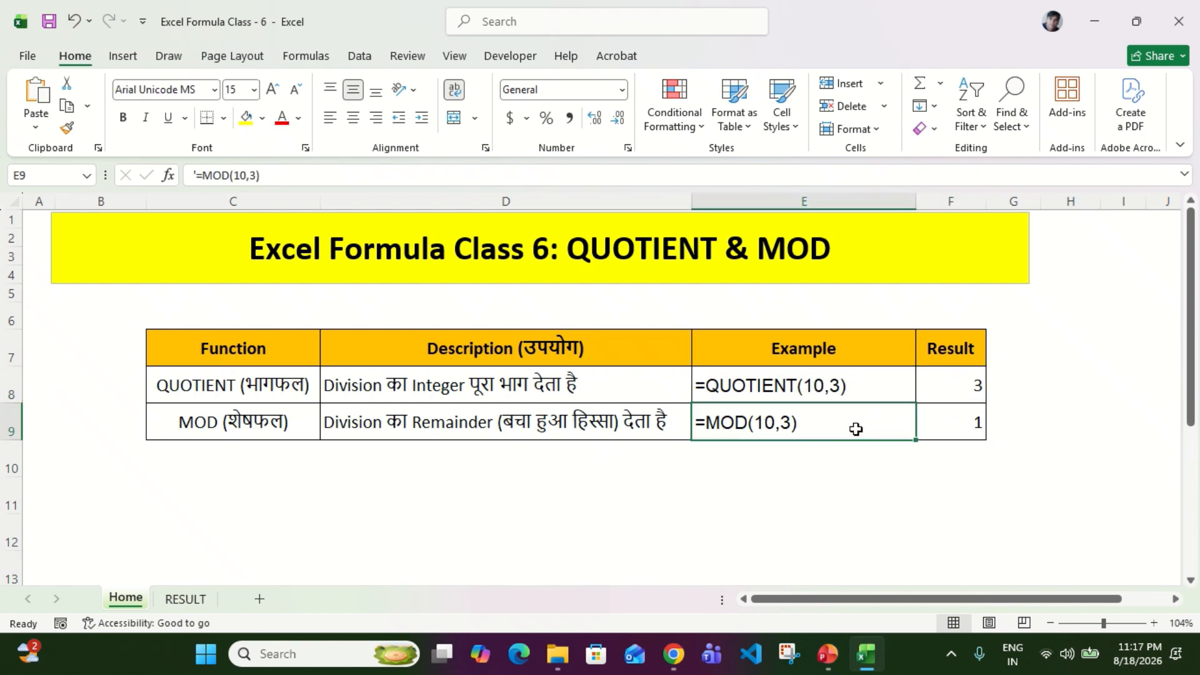
left_click(973, 435)
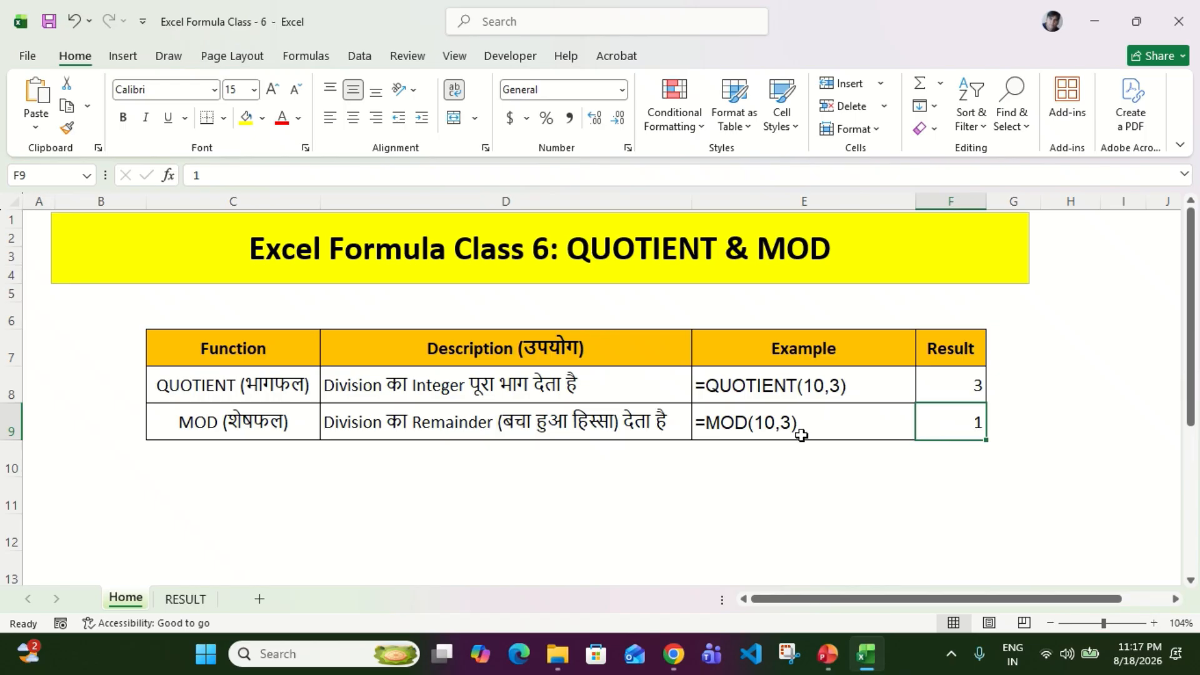
Step: On the RESULT sheet, enter the column headers Number in B3 and Divisor in C3
left_click(180, 600)
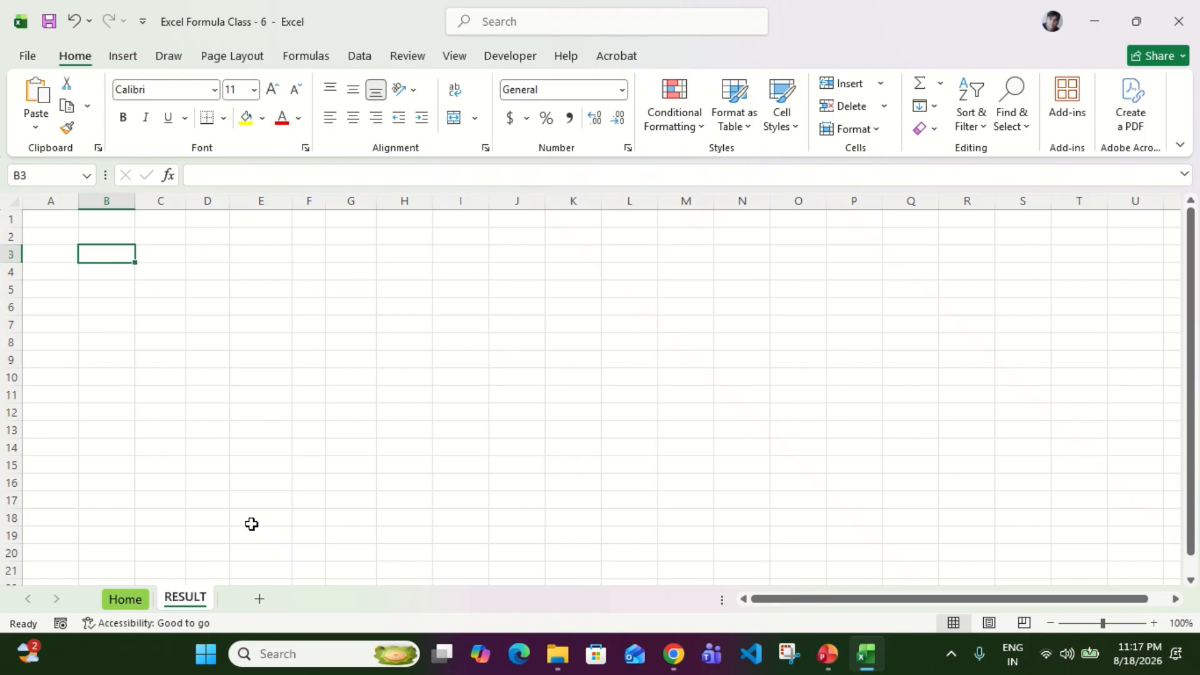
type("Number")
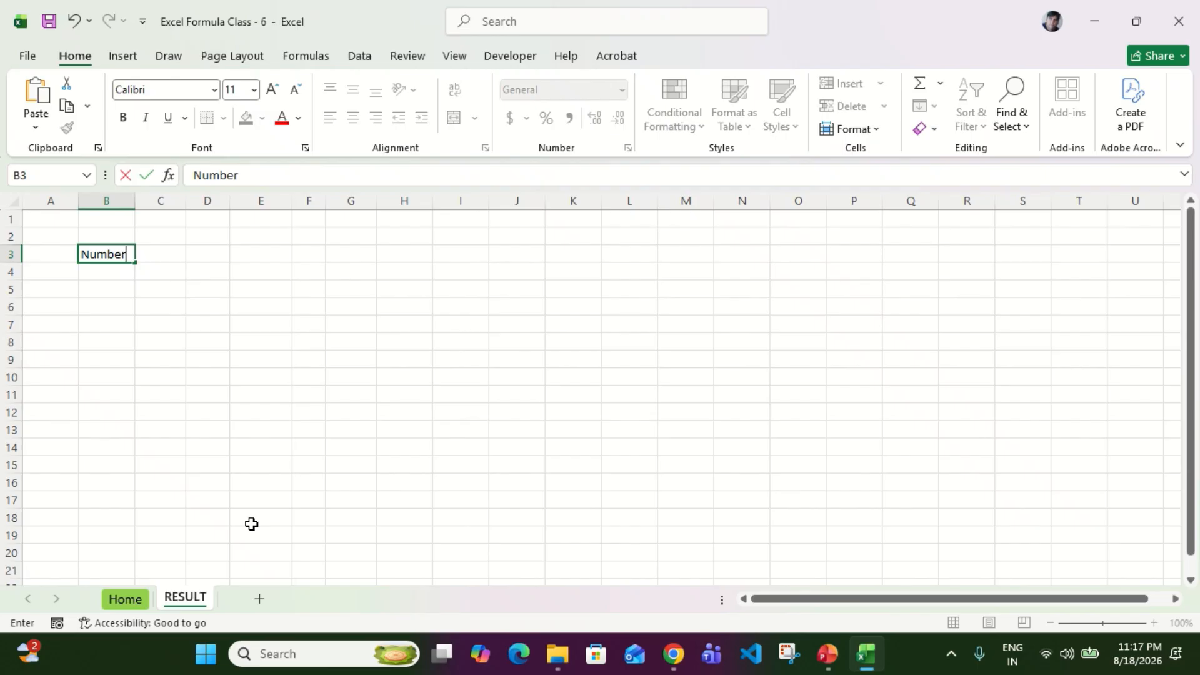
key("Tab")
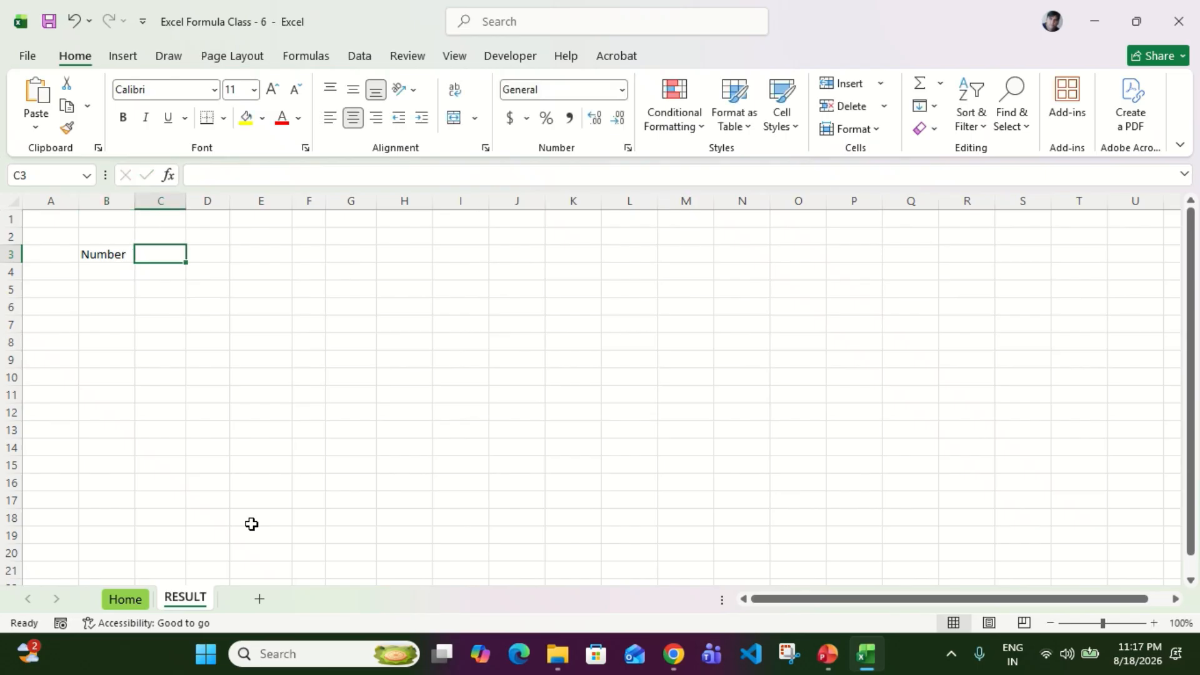
type("Diviso")
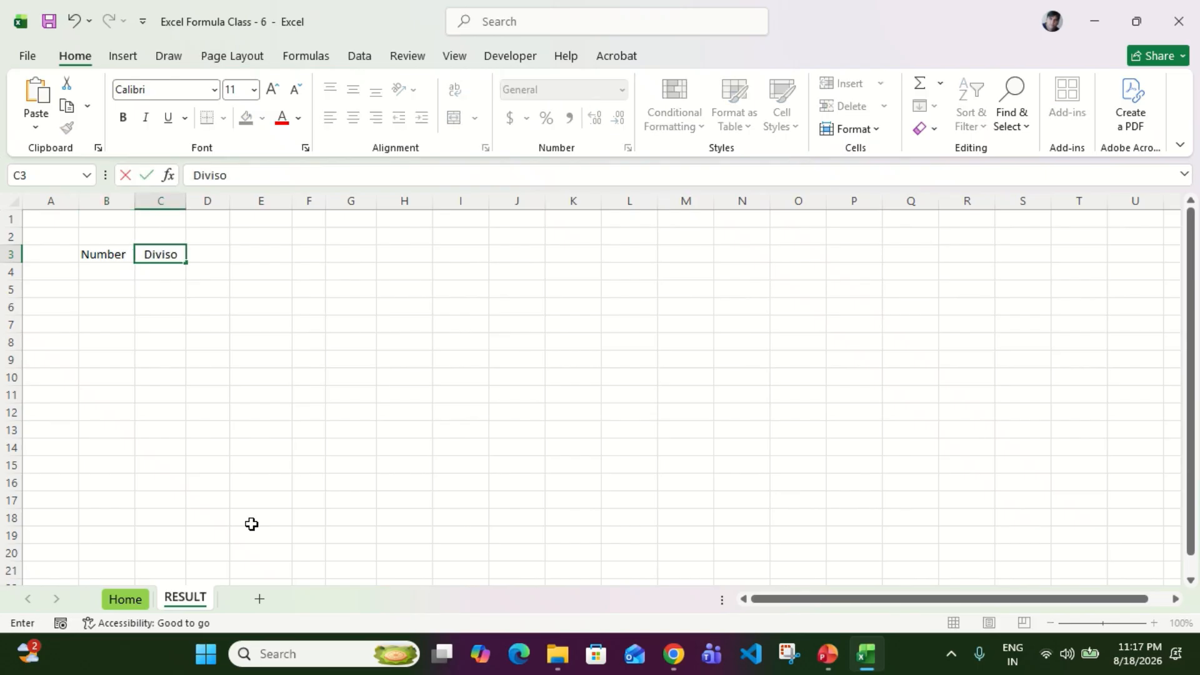
type("r")
key("Tab")
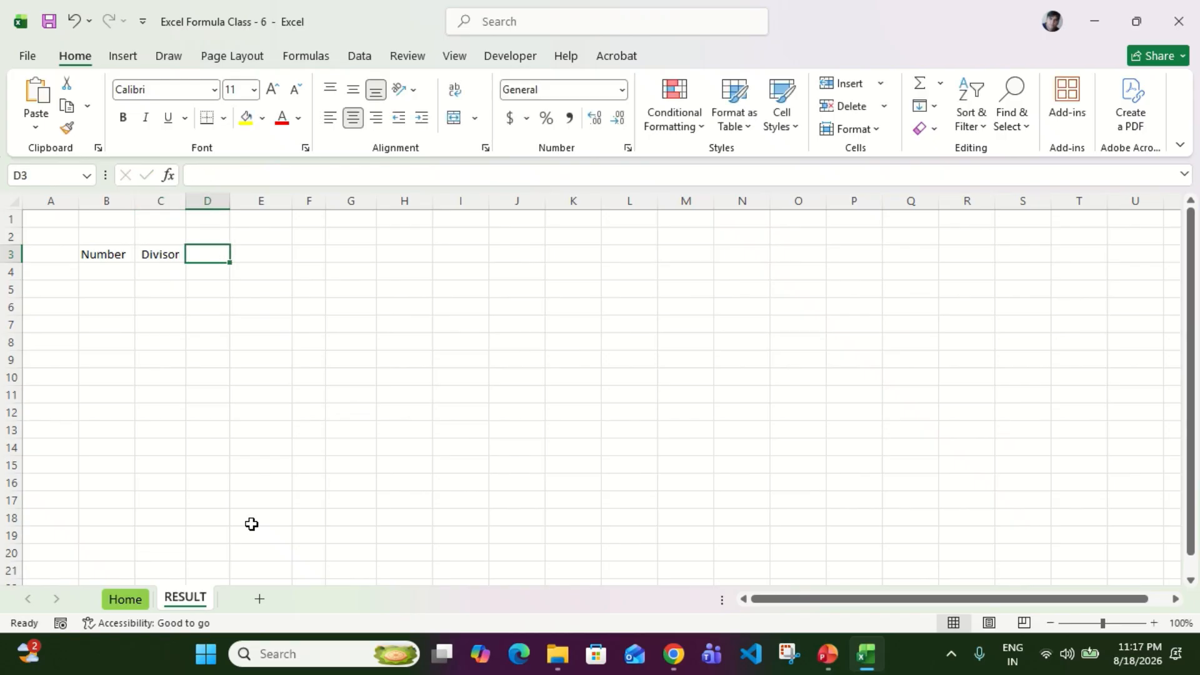
Step: Copy the text "QUOTIENT (भागफल)" from C8 of the Home sheet into D3 of the RESULT sheet
left_click(129, 599)
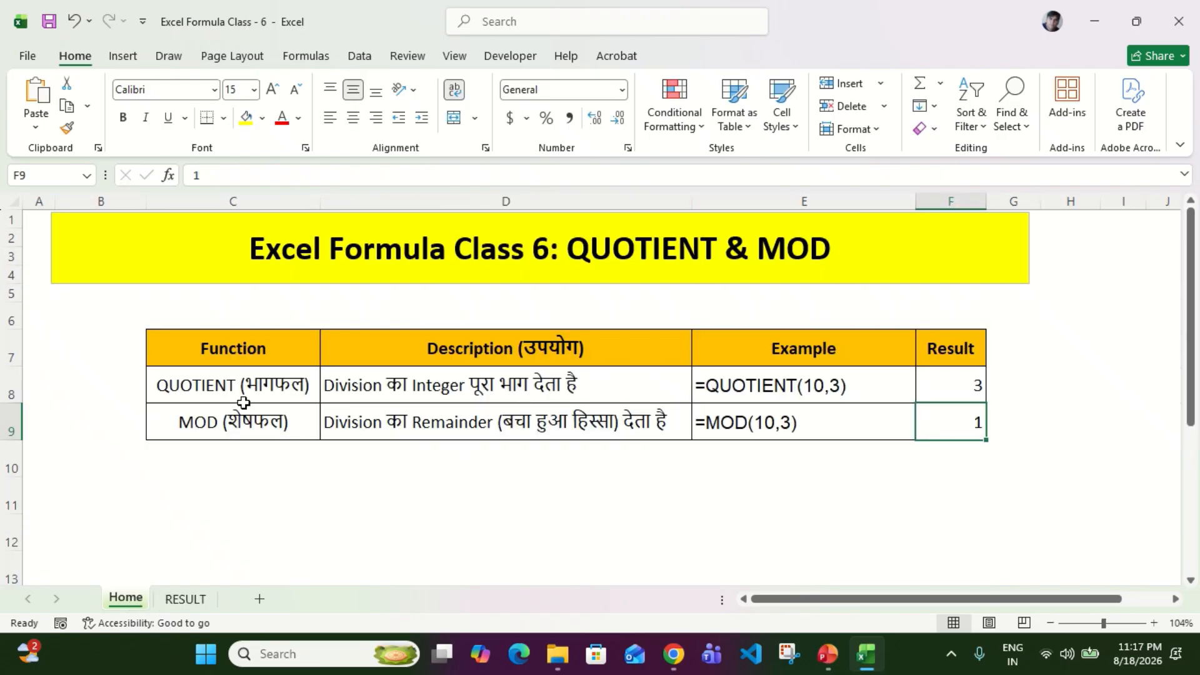
double_click(307, 386)
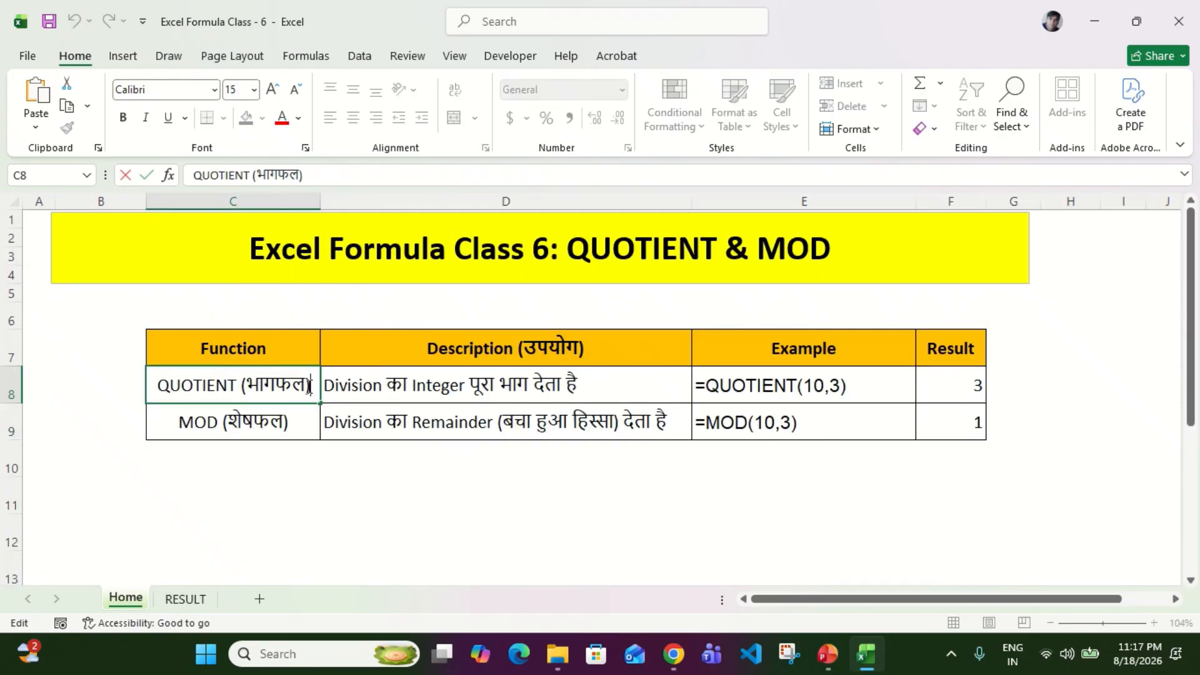
key("ctrl+a")
key("ctrl+c")
key("Escape")
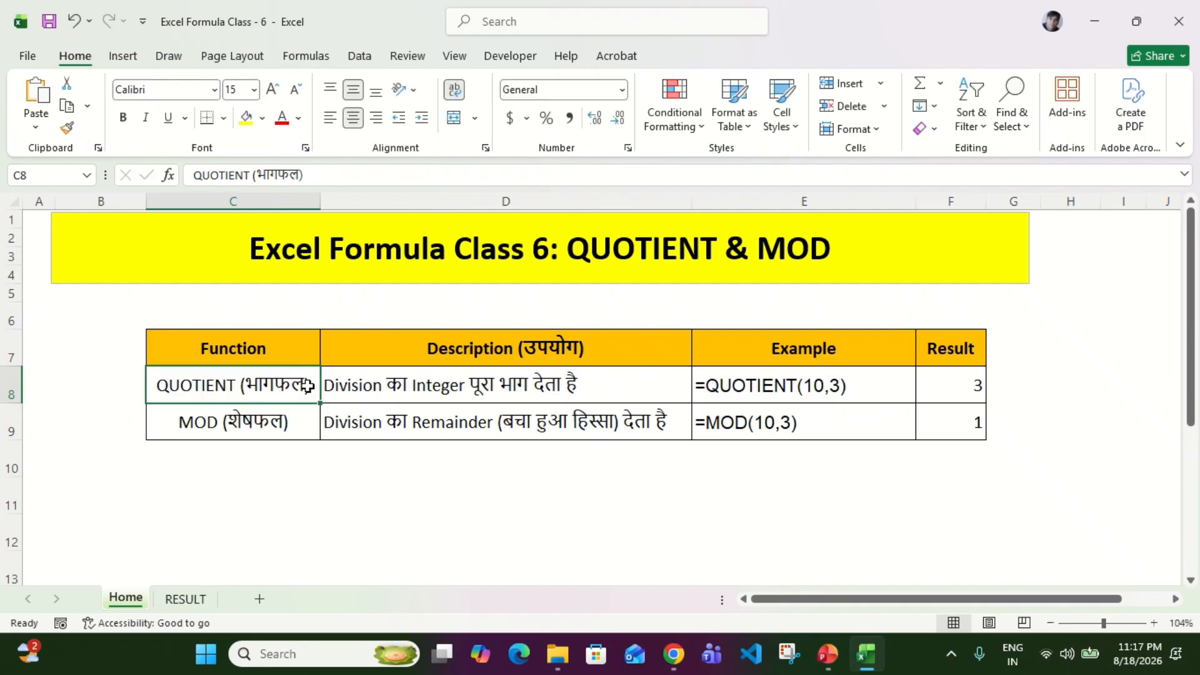
left_click(186, 599)
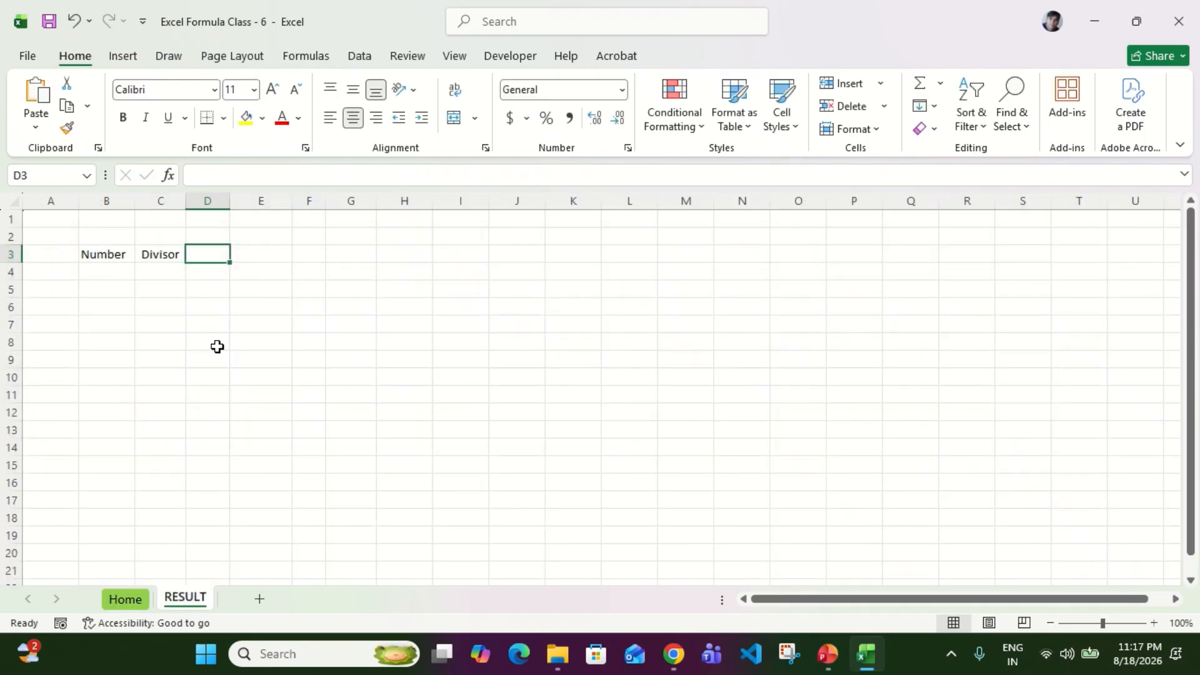
key("F2")
key("ctrl+v")
key("Return")
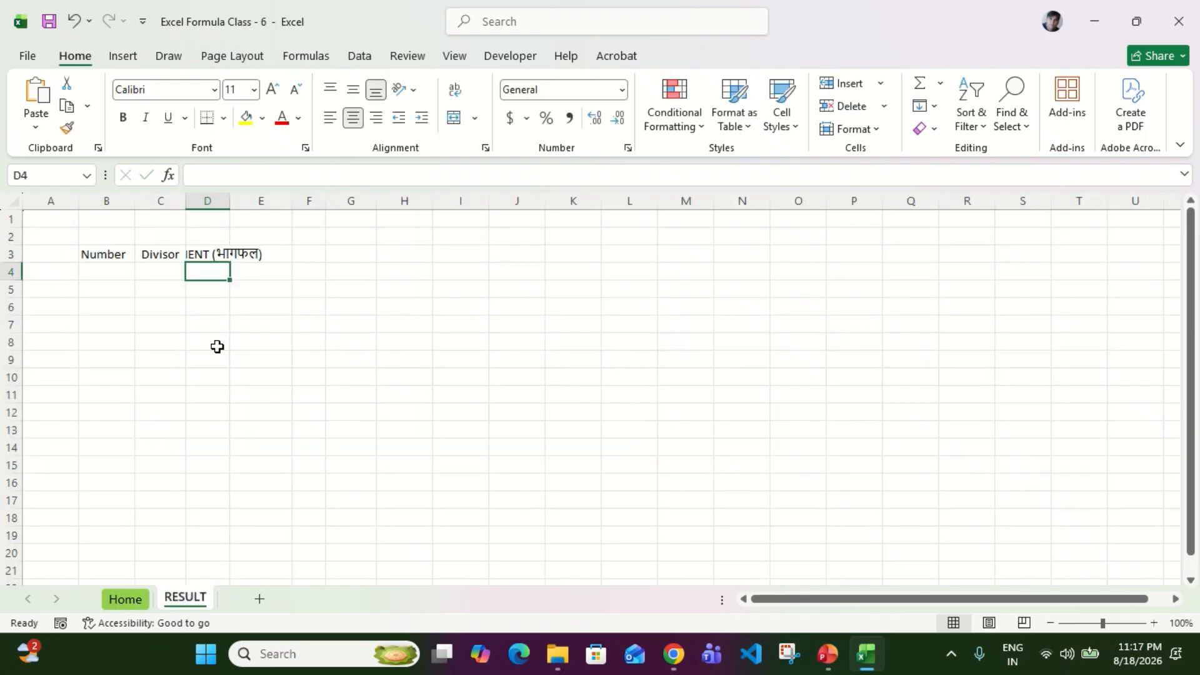
Step: AutoFit the width of column D to its QUOTIENT header
key("Up")
key("alt")
key("o")
key("i")
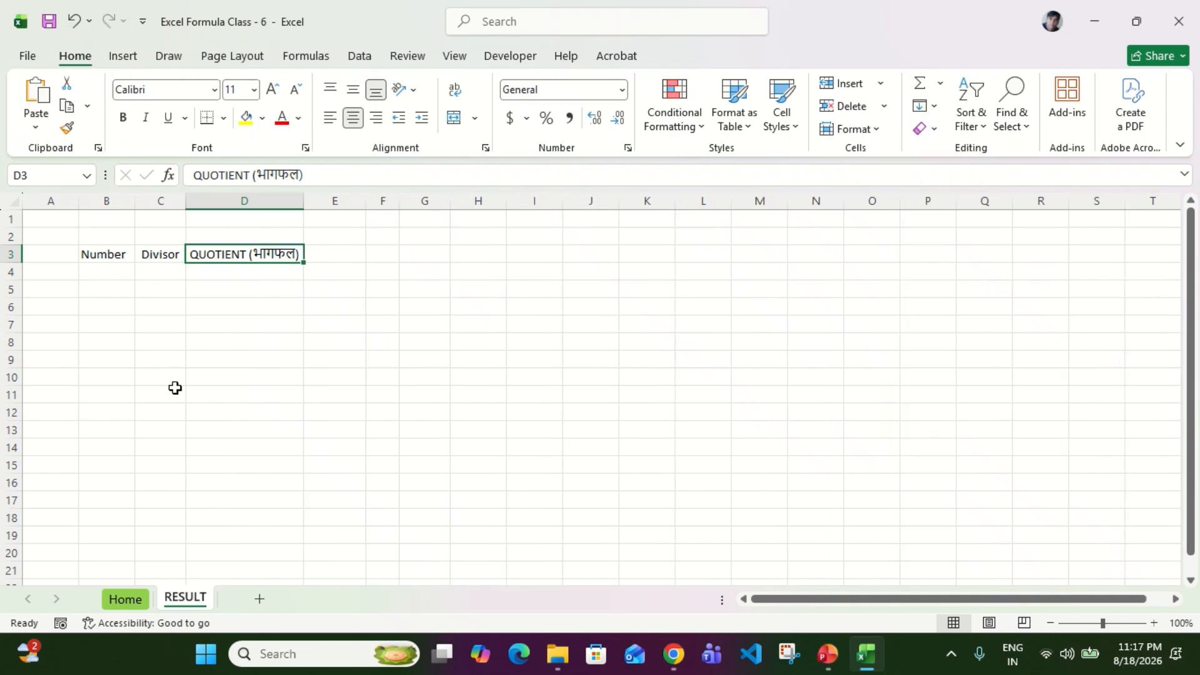
Step: Copy the text "MOD (शेषफल)" from C9 of the Home sheet into E3 of the RESULT sheet
left_click(124, 600)
double_click(300, 415)
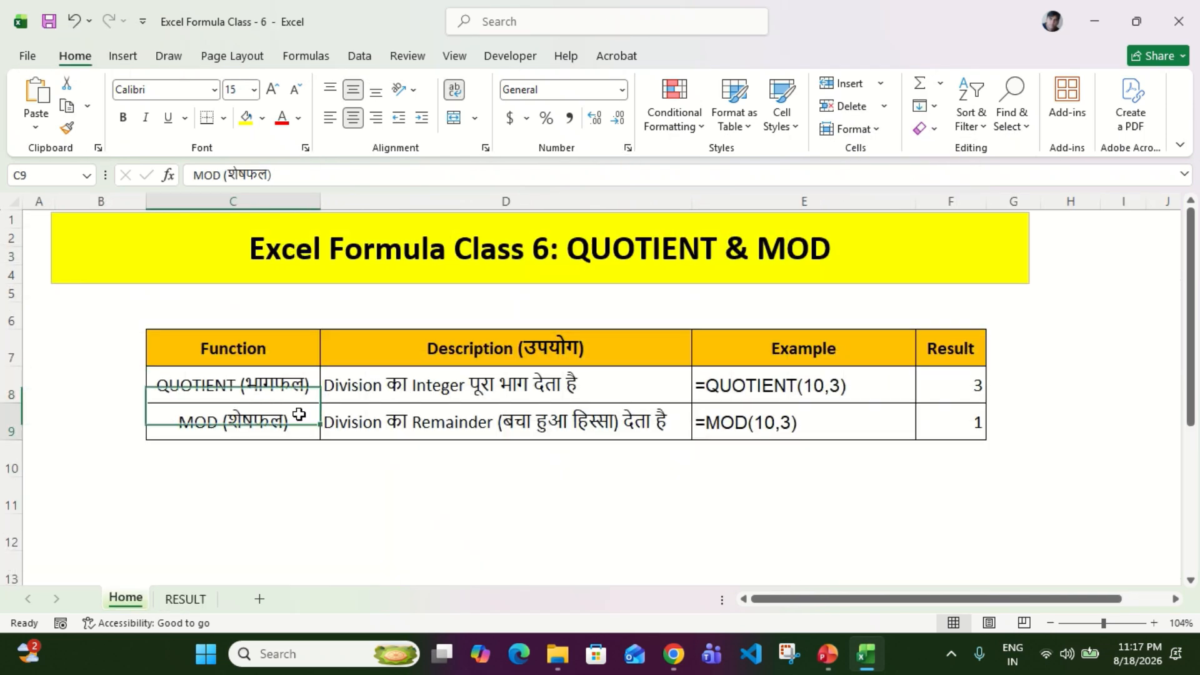
key("ctrl+a")
key("ctrl+c")
key("Escape")
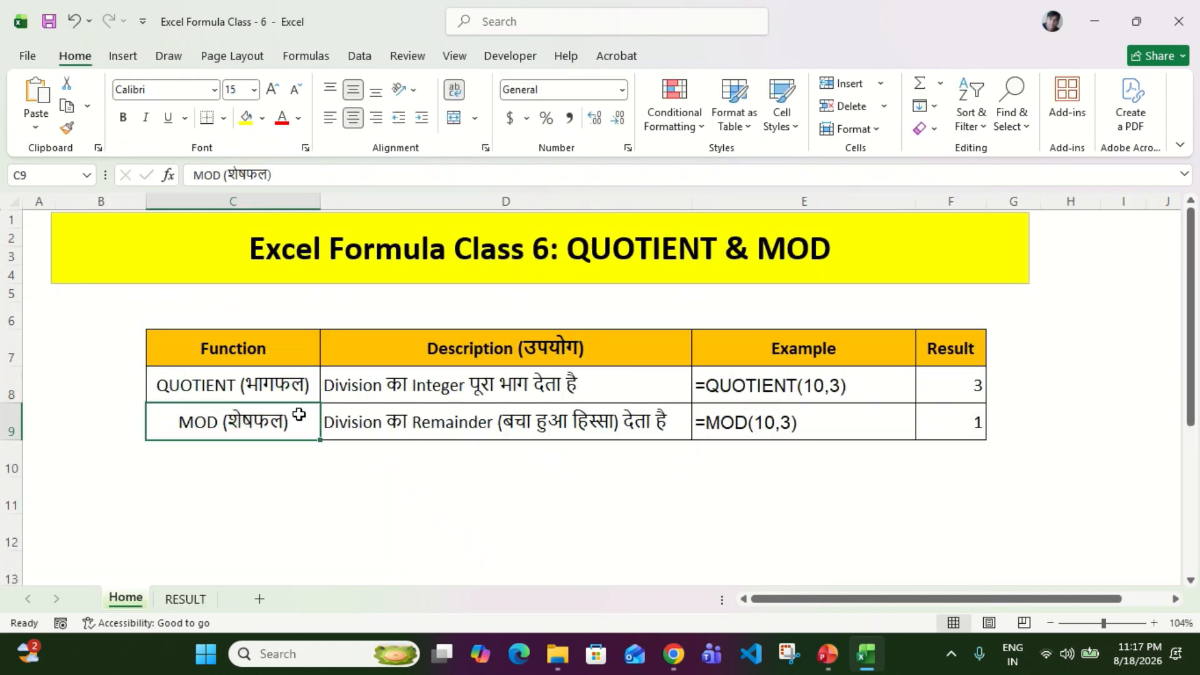
left_click(186, 600)
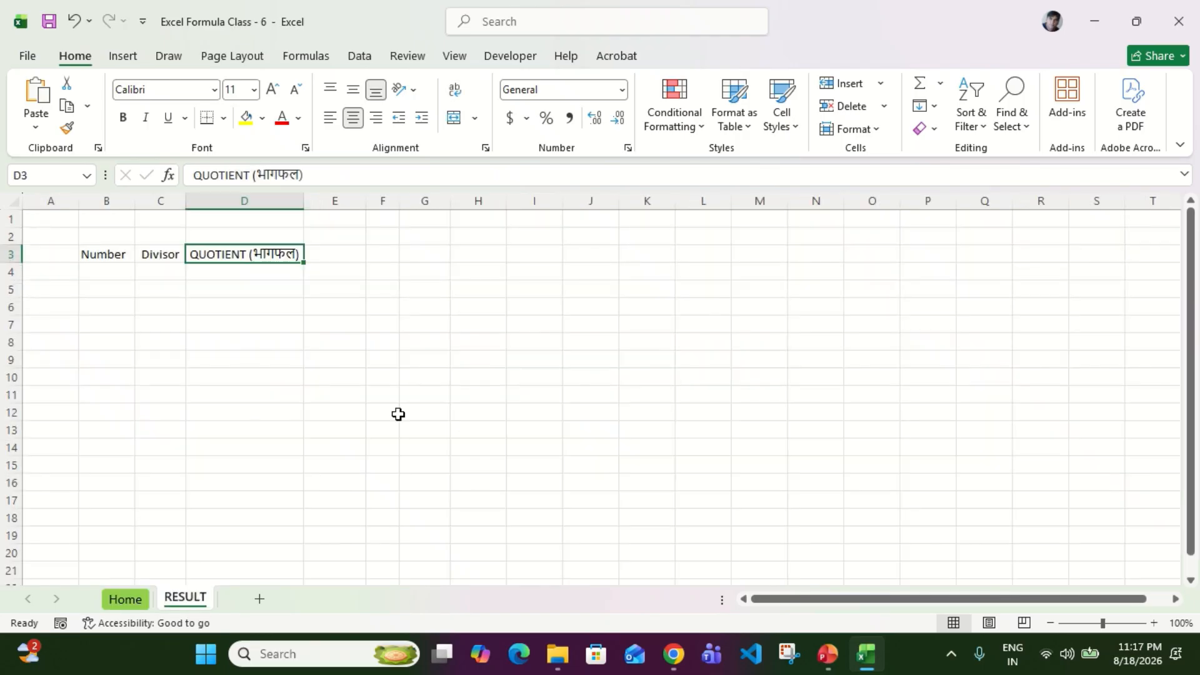
key("Right")
key("F2")
key("ctrl+v")
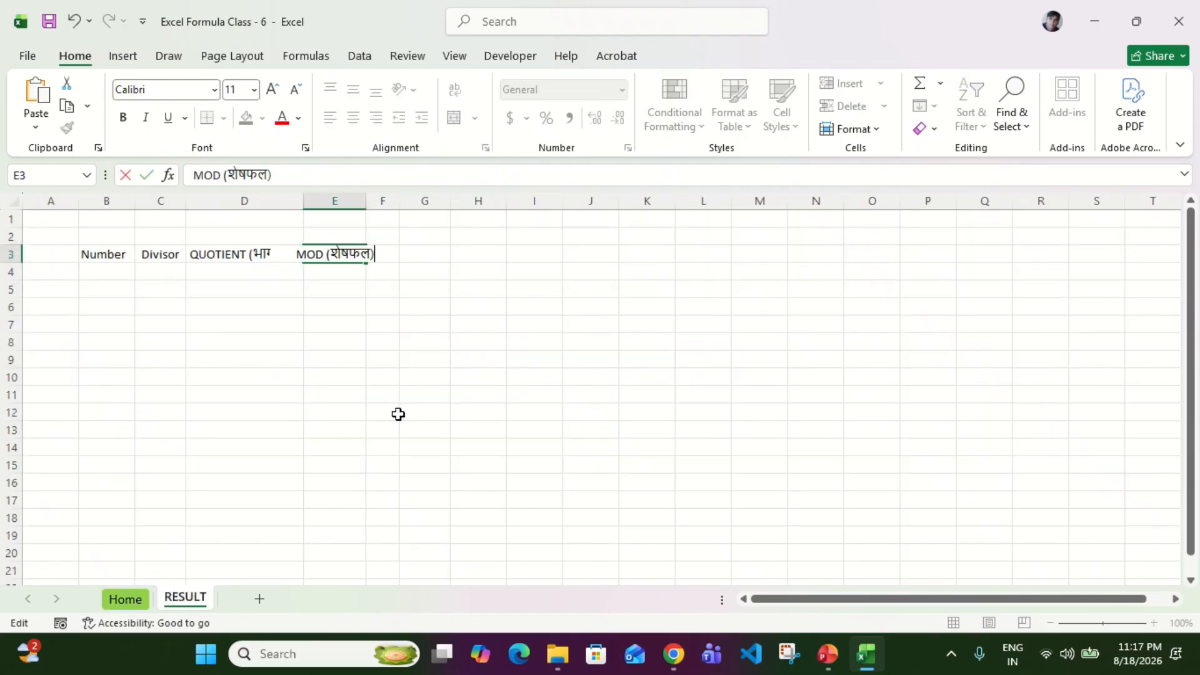
key("Return")
Step: AutoFit the width of column E to its MOD header
key("Up")
key("alt+h")
key("o")
key("i")
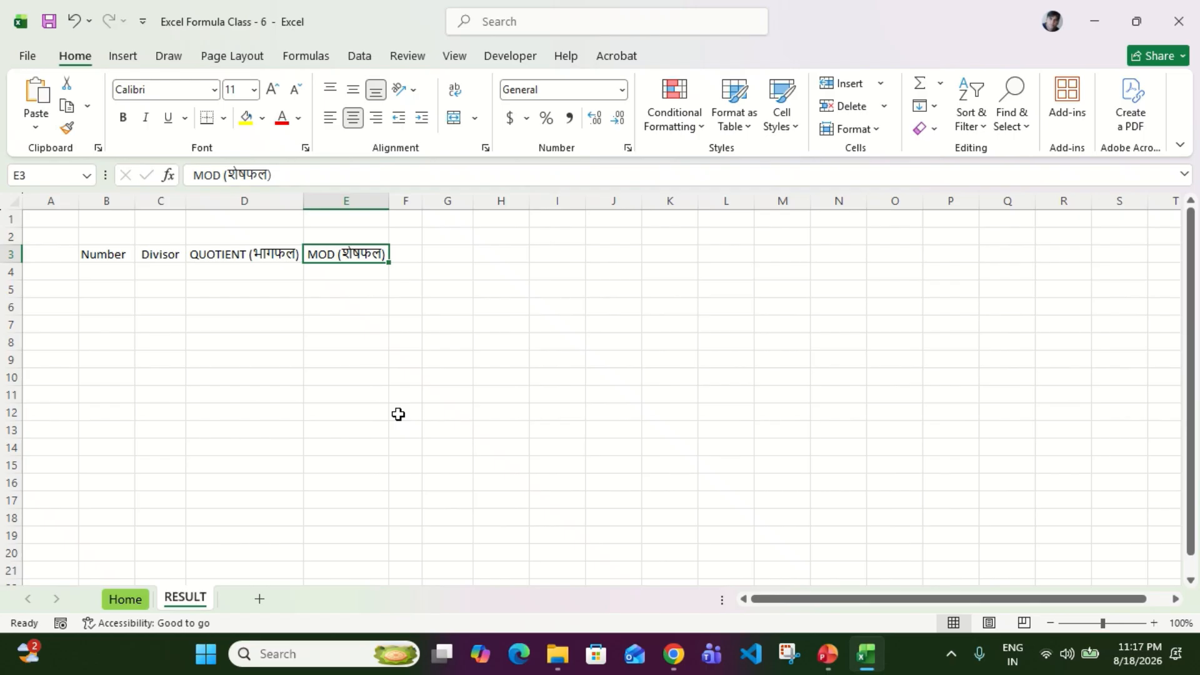
Step: Fill the Number column from B4 to B8 with 25, 20, 121, 136 and 300
key("Left")
key("Left")
key("Left")
key("Down")
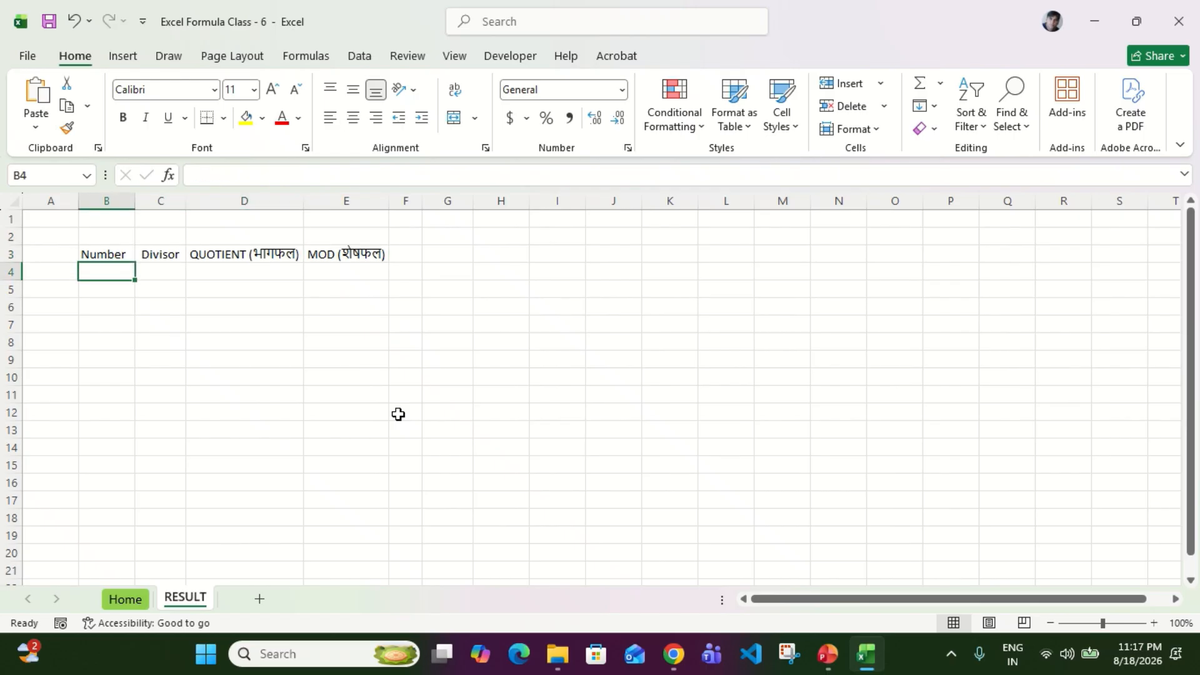
type("25")
key("Return")
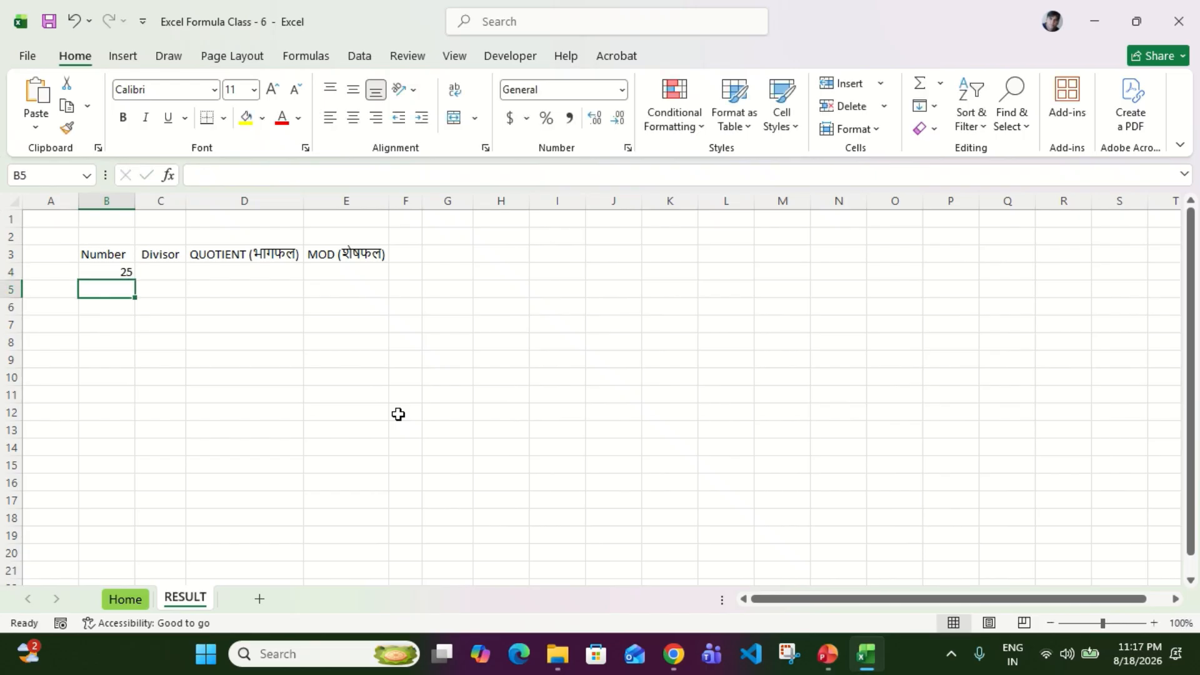
type("20")
key("Return")
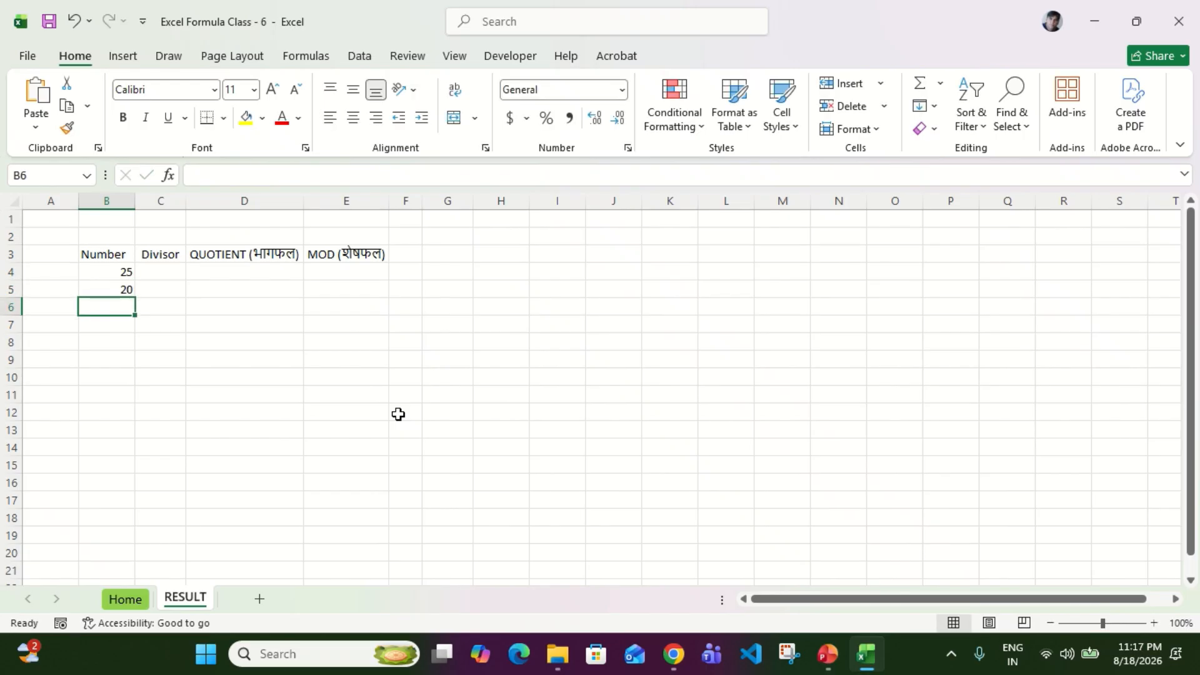
type("121")
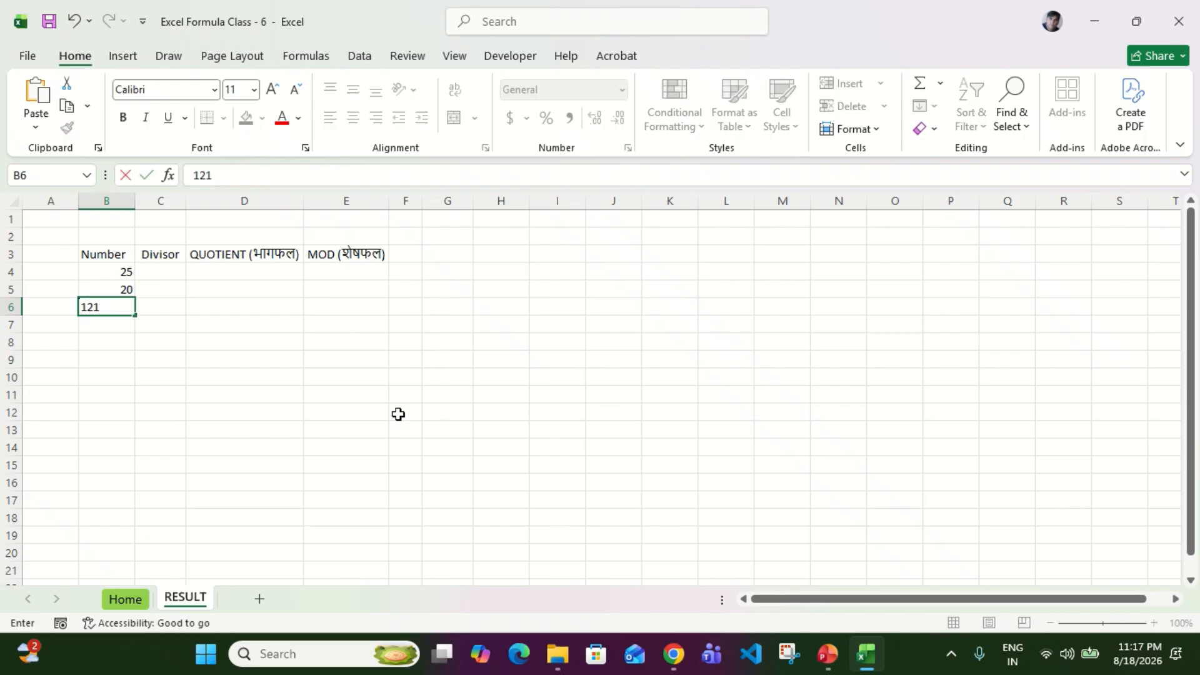
key("Return")
type("136")
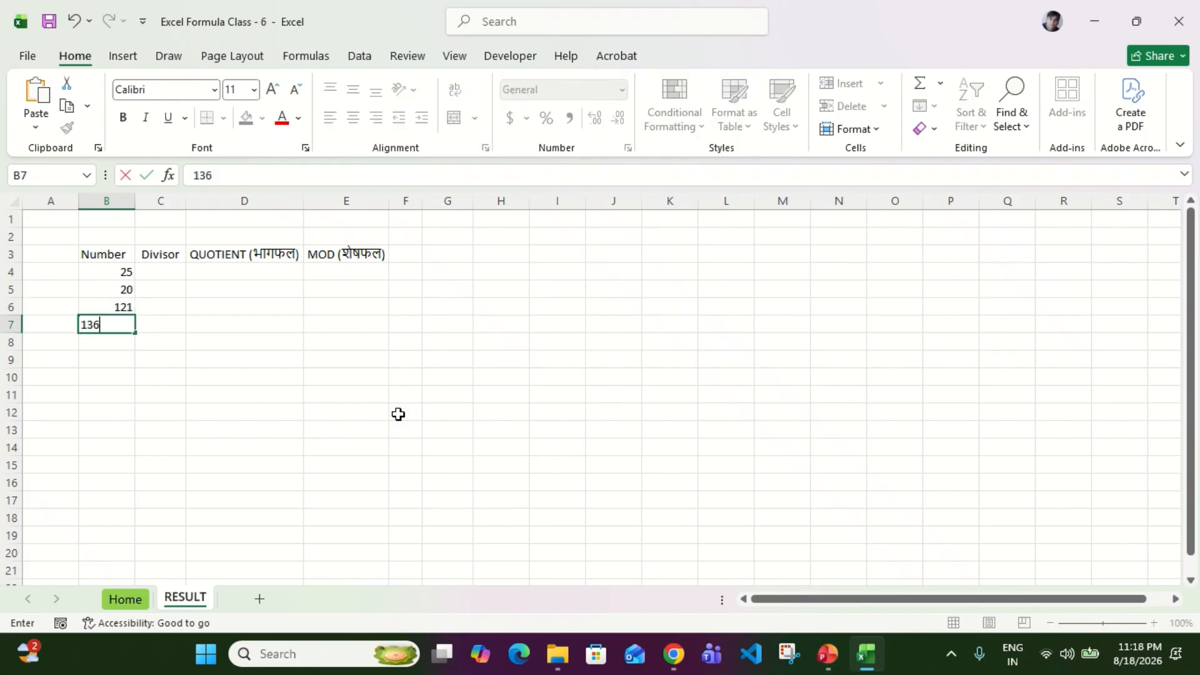
key("Return")
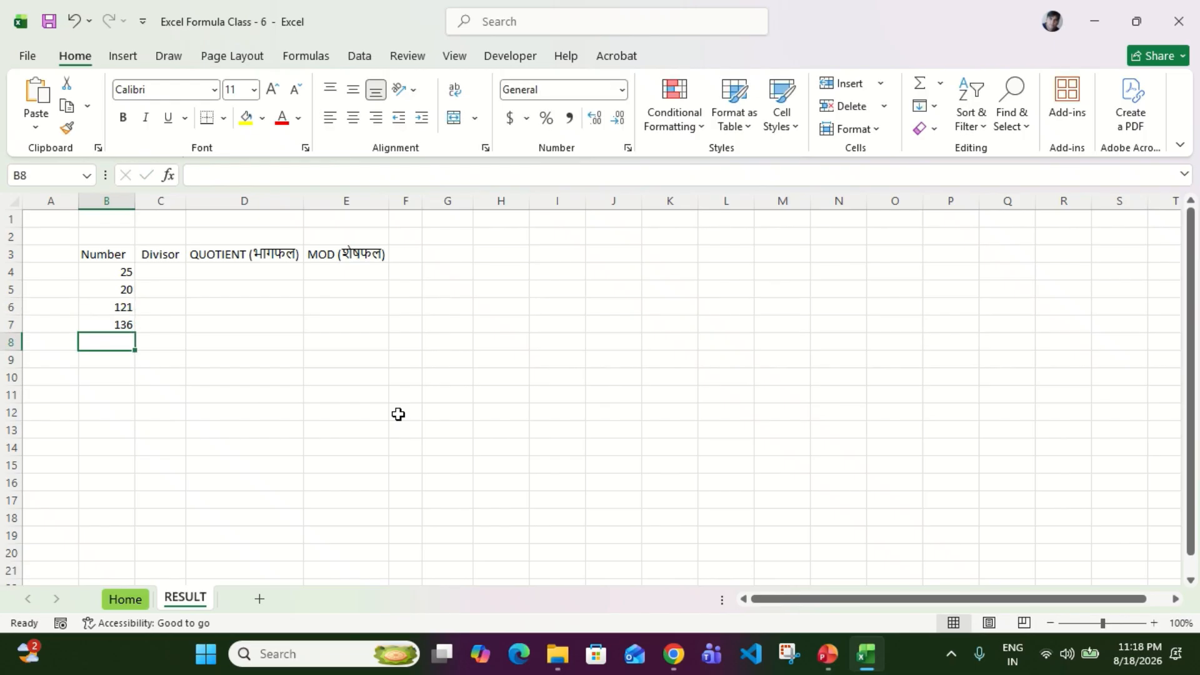
type("300")
key("Return")
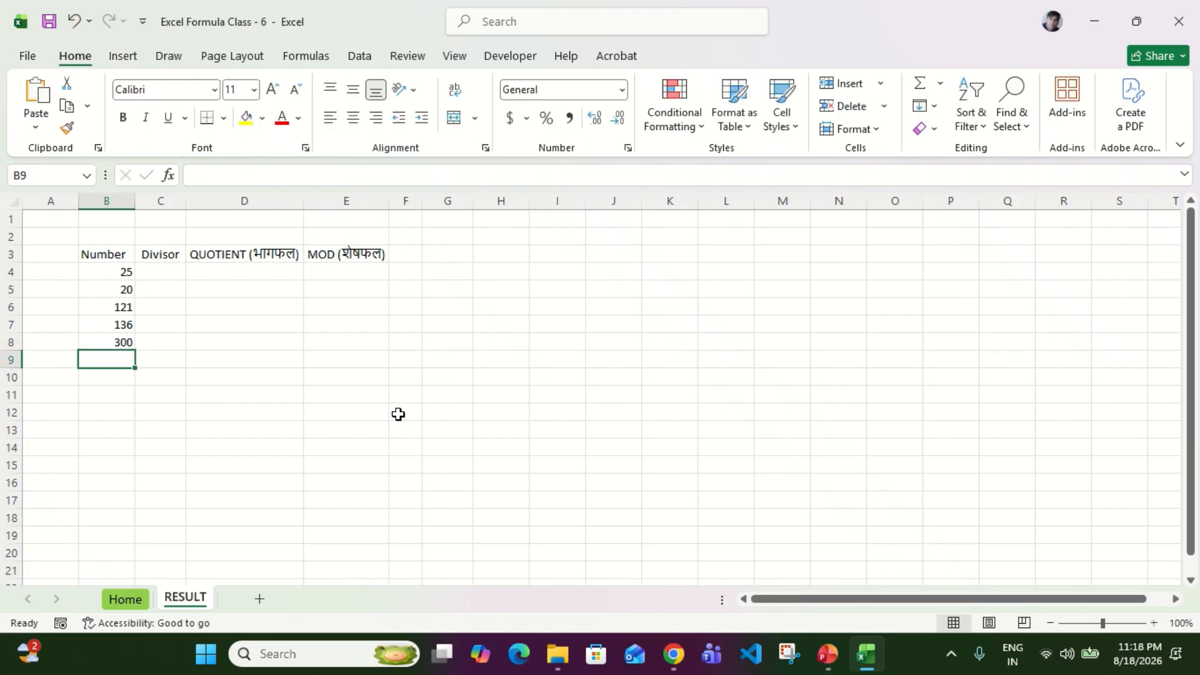
Step: Continue the Number column from B9 to B12 with 200, 125, 500 and 625
type("200")
key("Return")
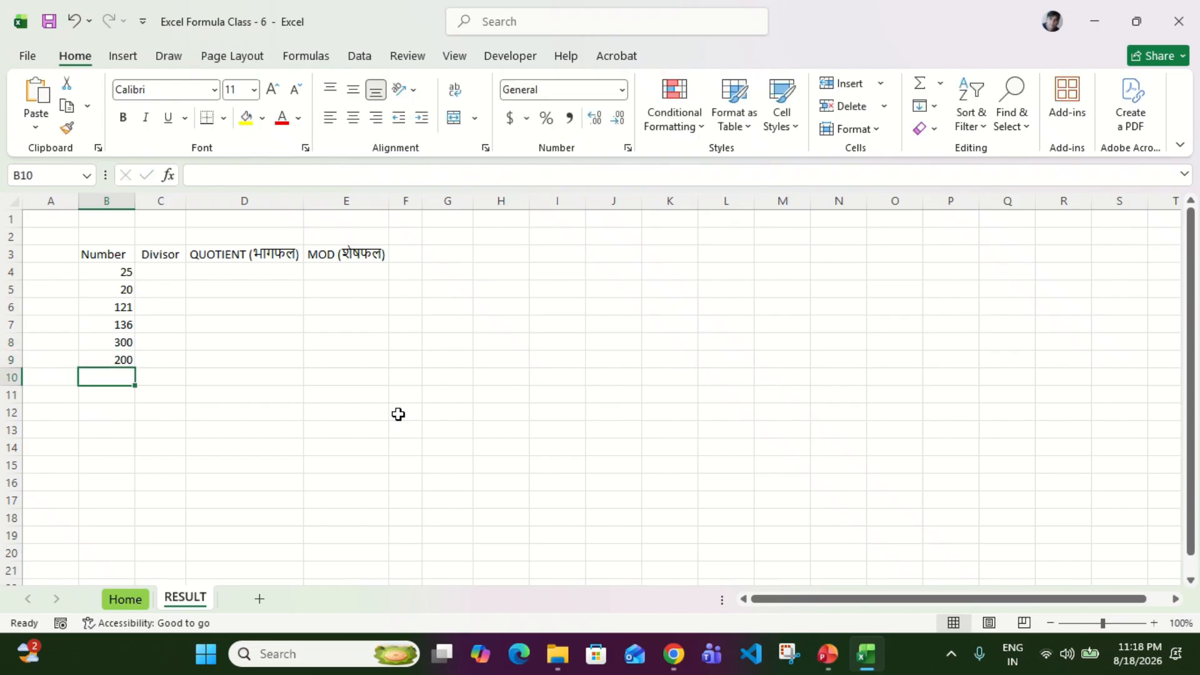
type("125")
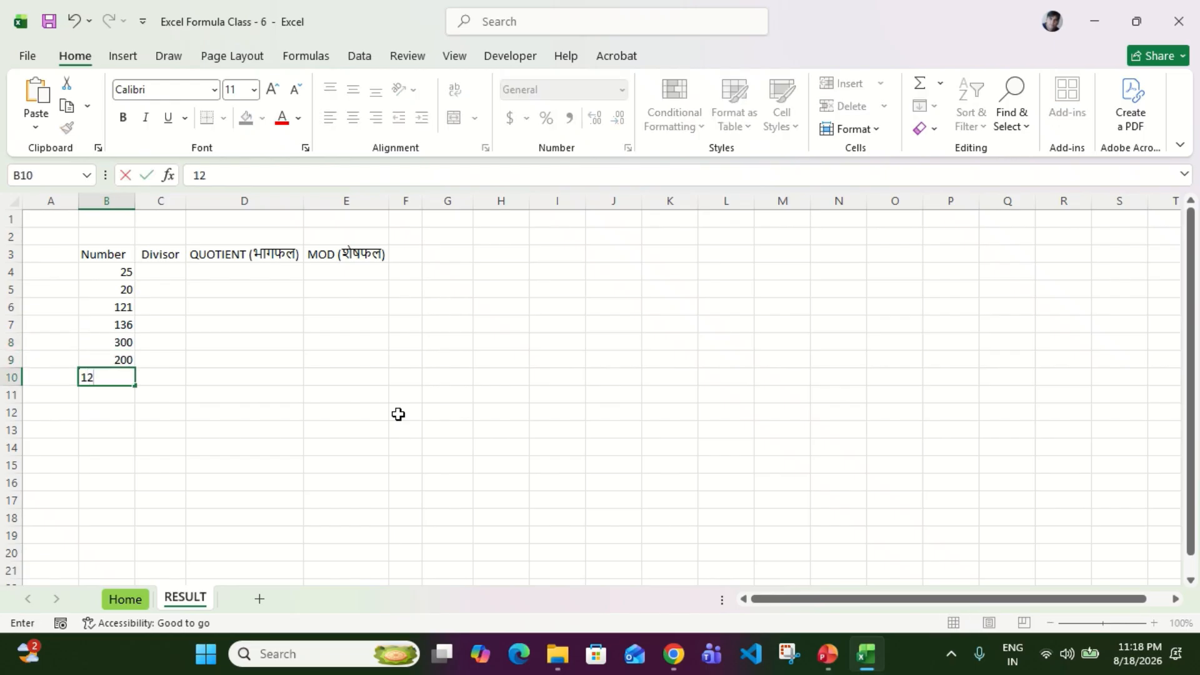
key("Return")
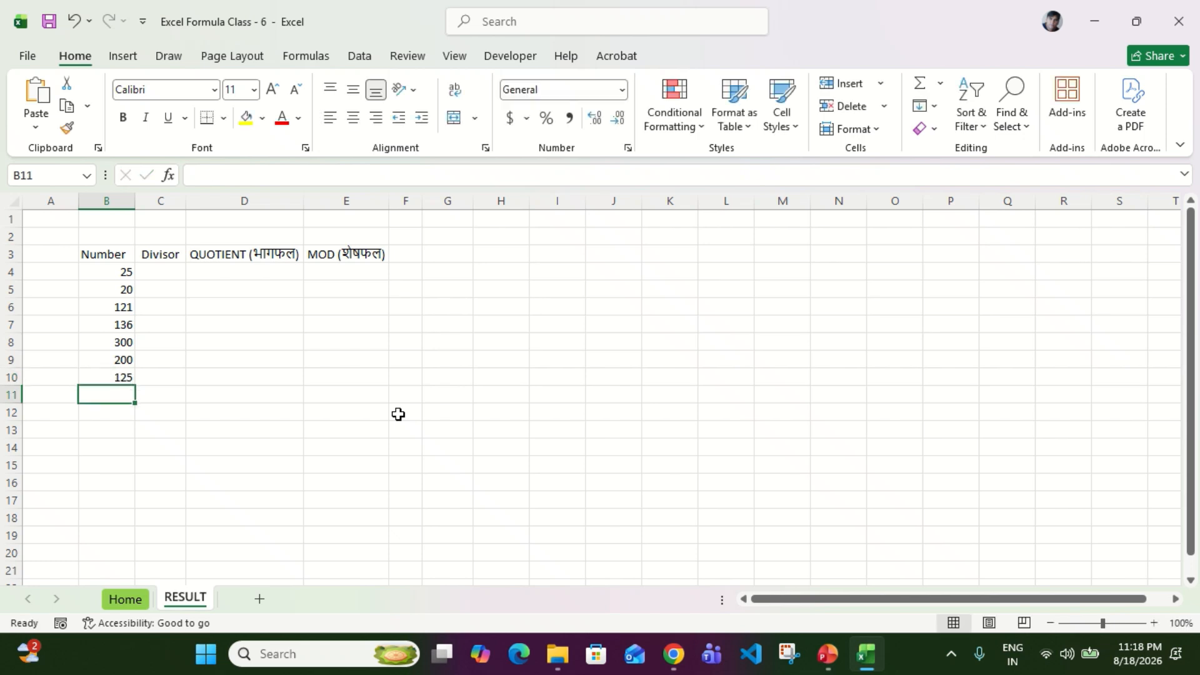
type("500")
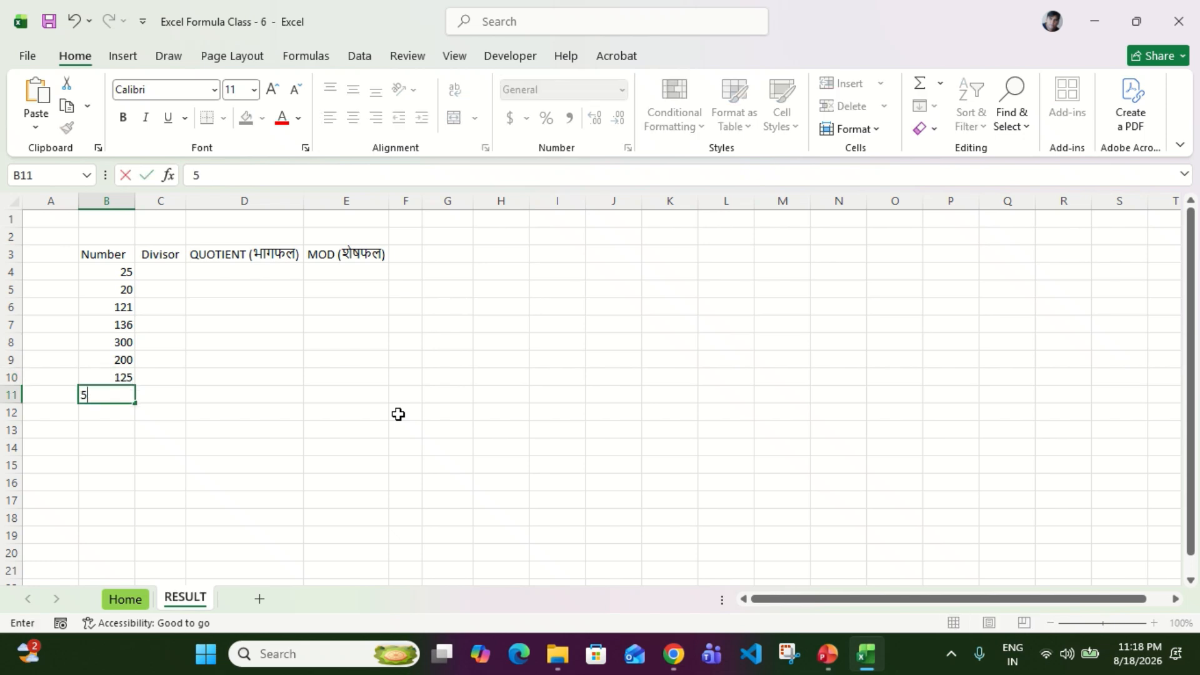
key("Return")
type("625")
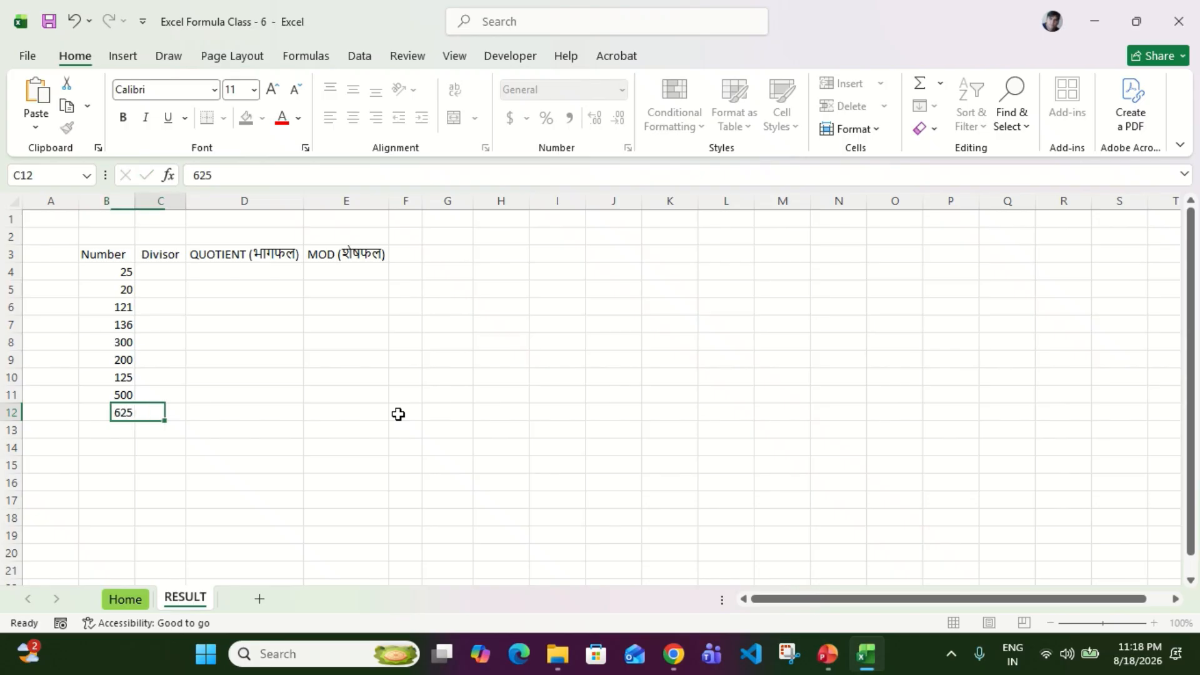
key("ctrl+Return")
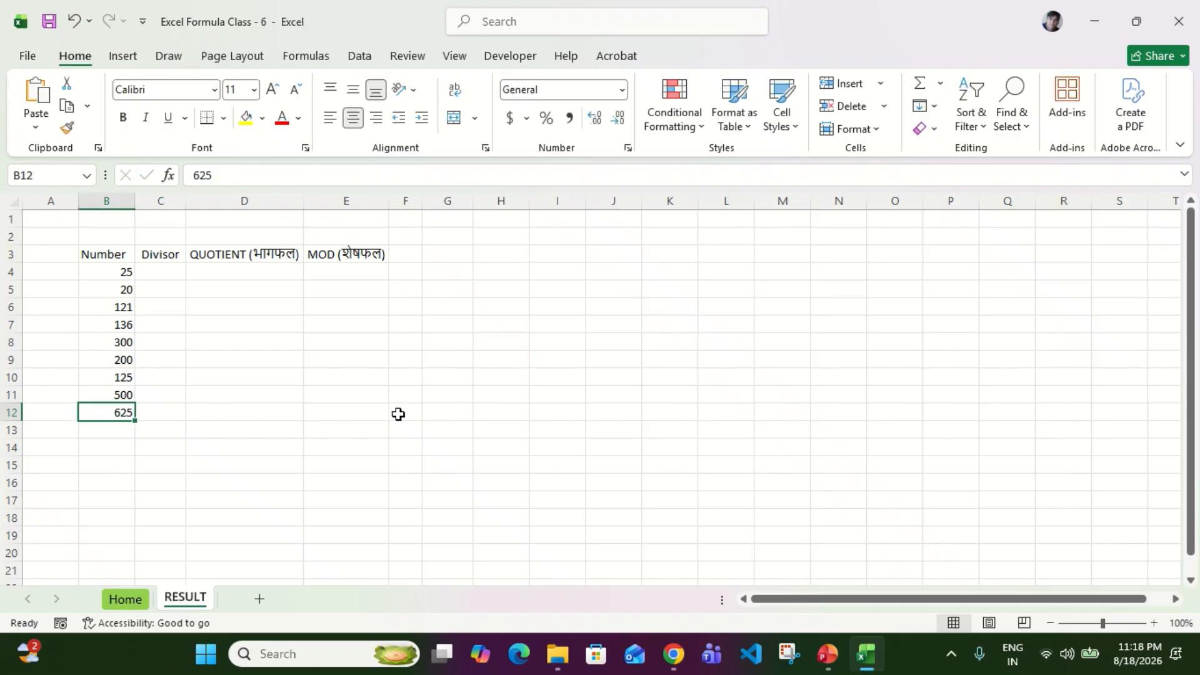
Step: Enter 5 as the first divisor in C4, next to the top number
key("ctrl+shift+Up")
key("Up")
key("Up")
key("Up")
key("Up")
key("Up")
key("Up")
key("Up")
key("Up")
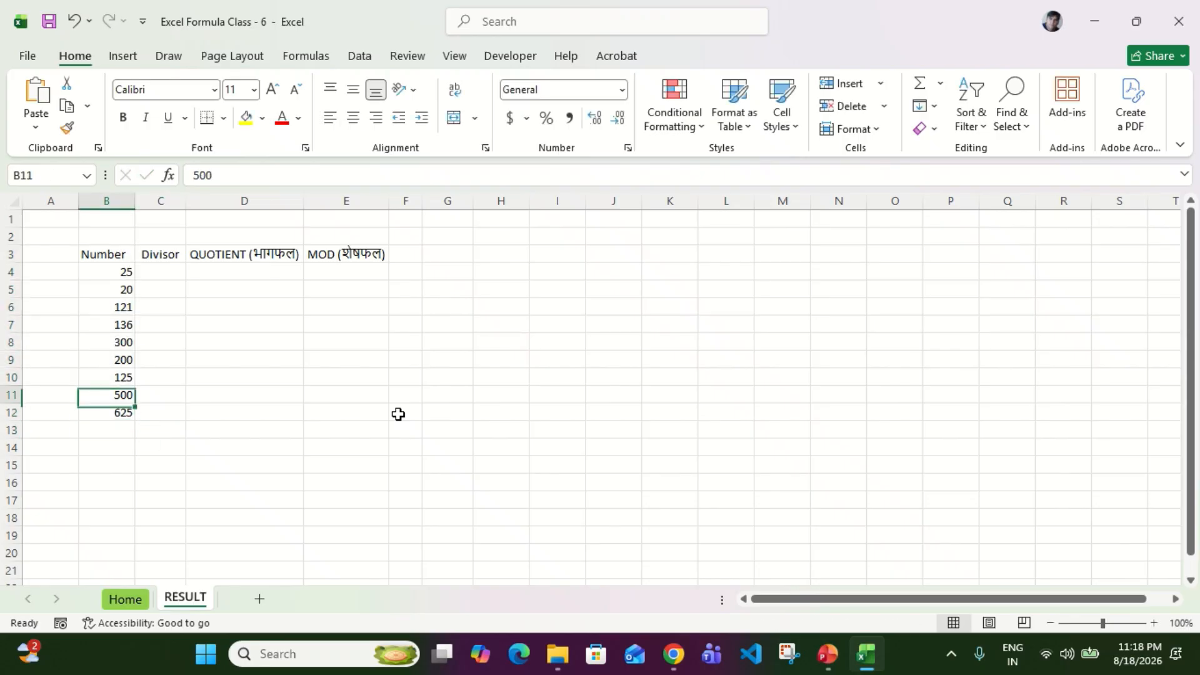
key("ctrl+shift+Down")
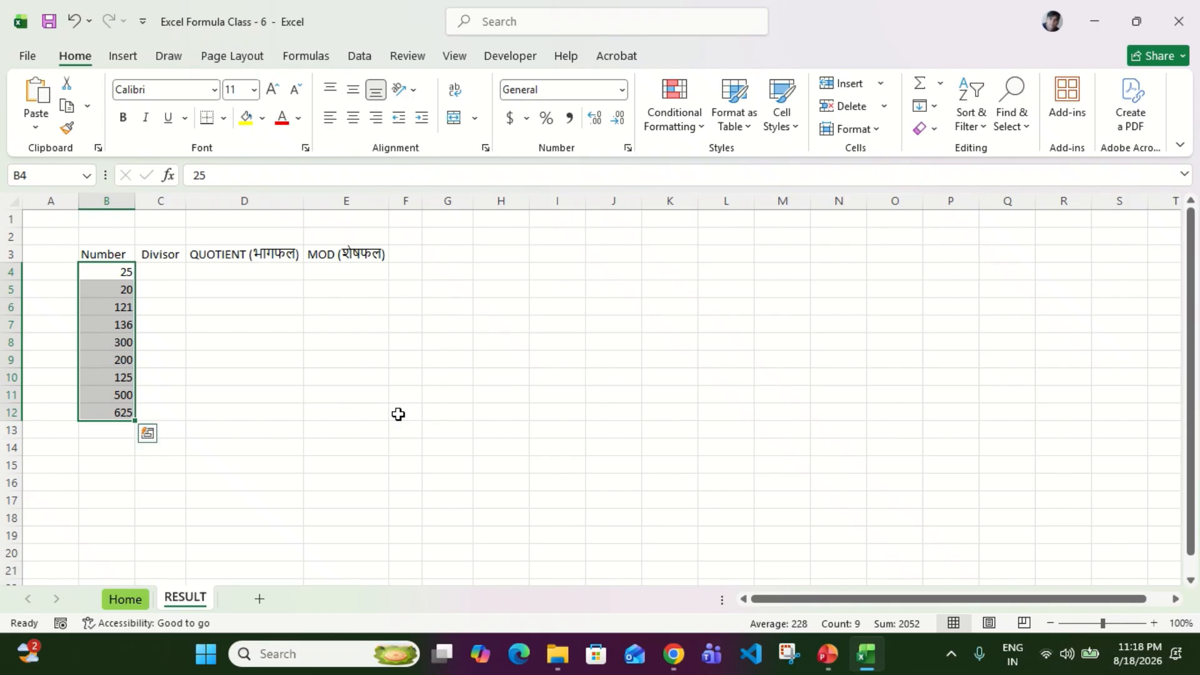
key("Right")
type("5")
key("Return")
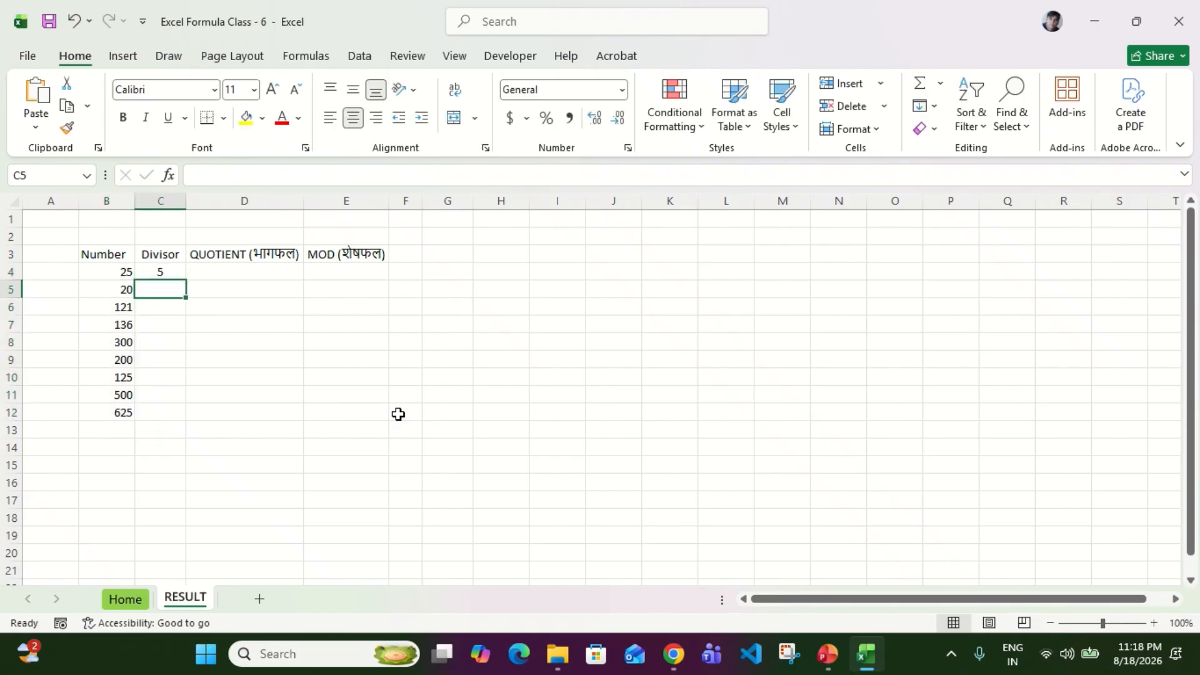
Step: Fill the divisor from C4 down through C12 so every number has one
key("Left")
key("Right")
key("Up")
key("shift+Down")
key("shift+Down")
key("shift+Down")
key("shift+Down")
key("shift+Down")
key("shift+Down")
key("shift+Down")
key("shift+Down")
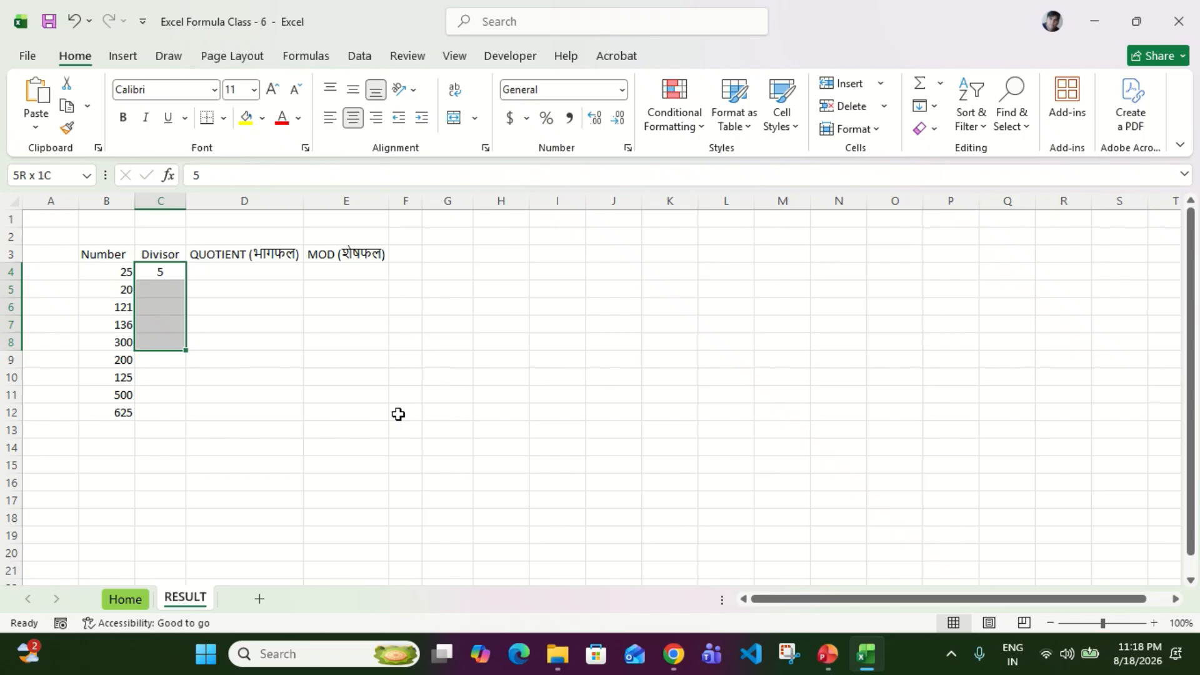
key("ctrl+d")
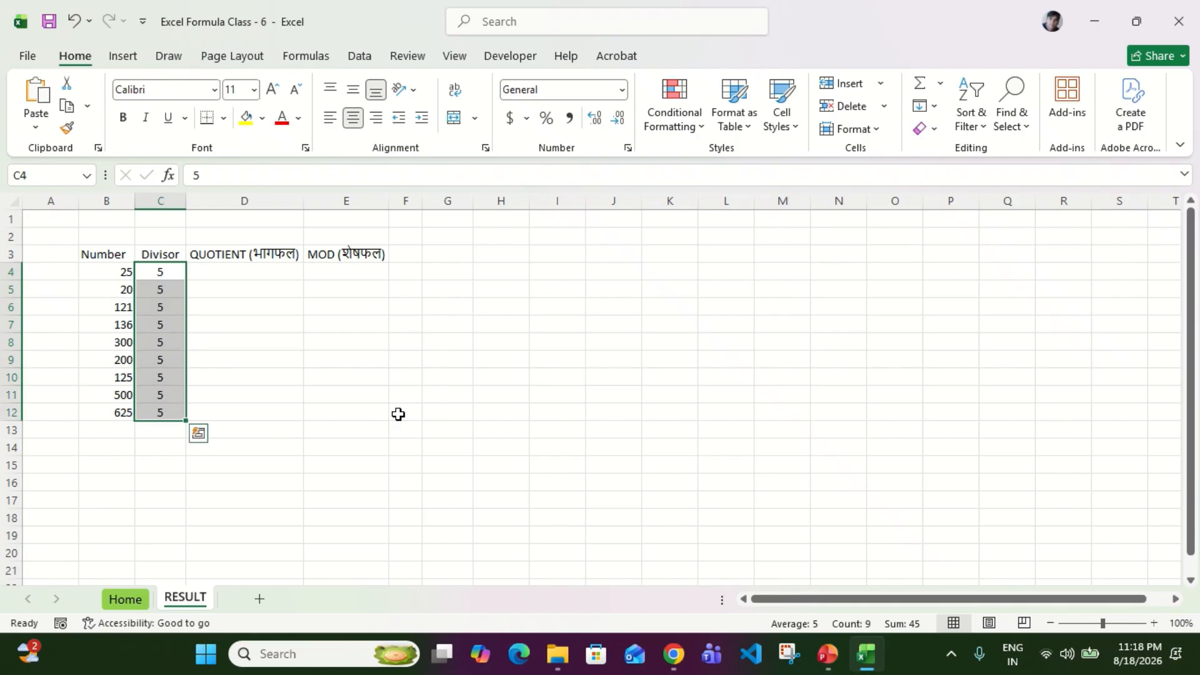
Step: Review the row 4 cells under the Number, Divisor, QUOTIENT and MOD headers
key("Up")
key("Left")
key("Down")
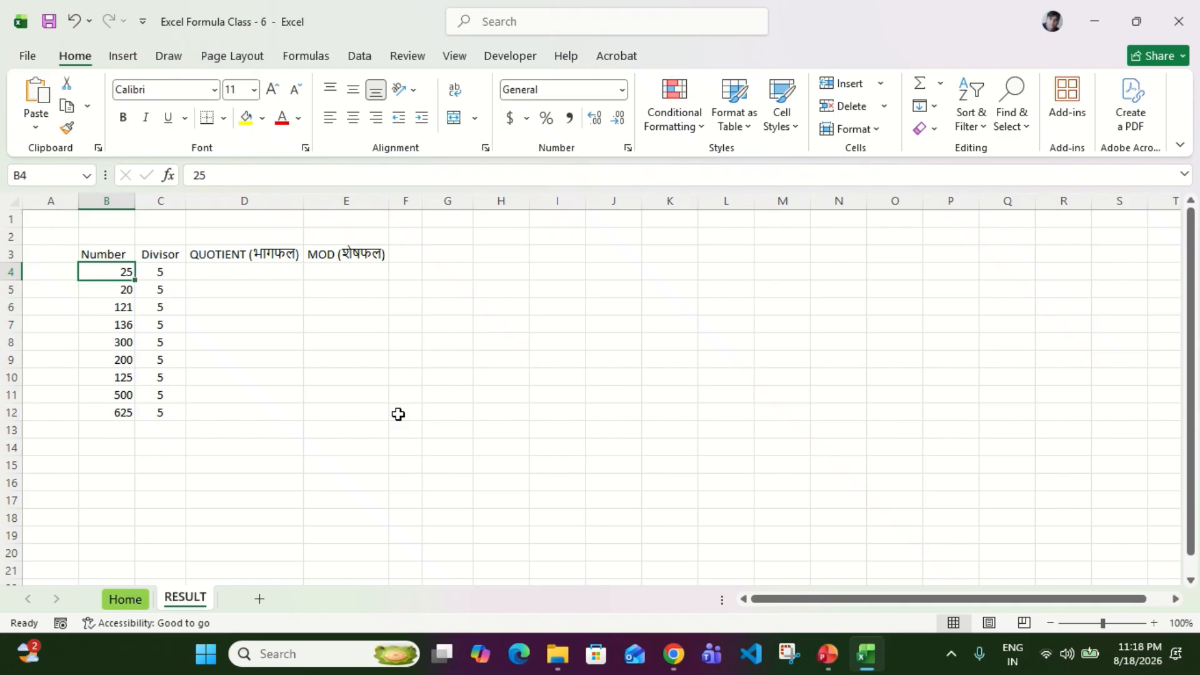
key("Right")
key("Right")
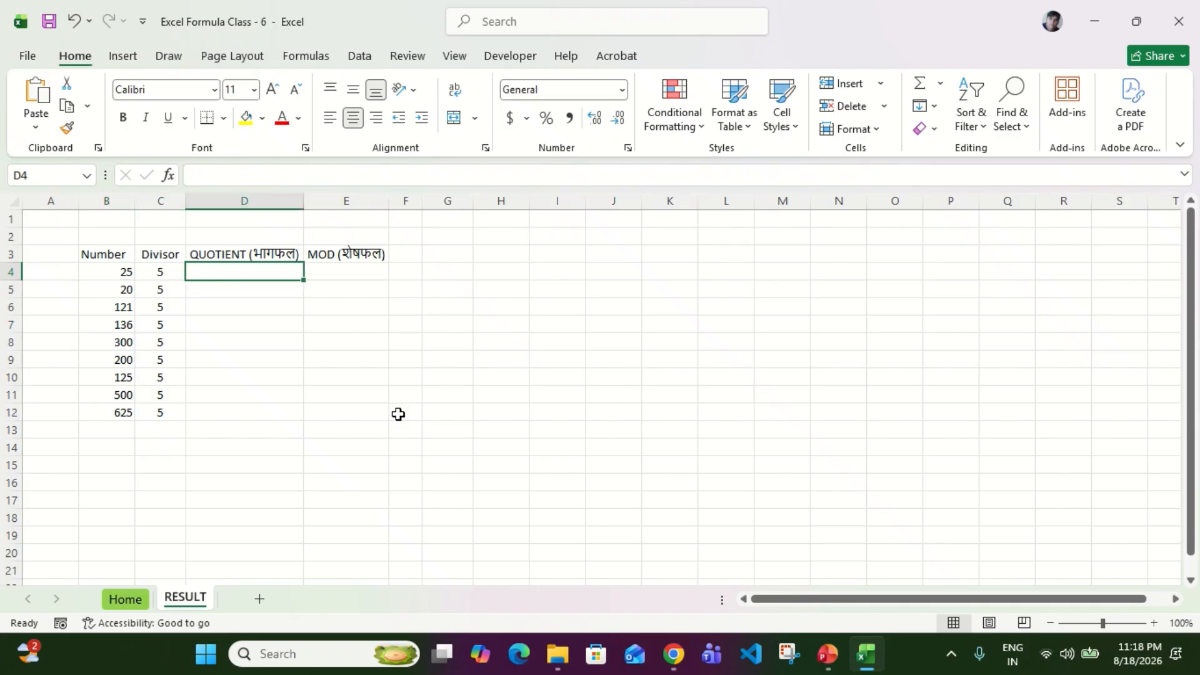
key("Left")
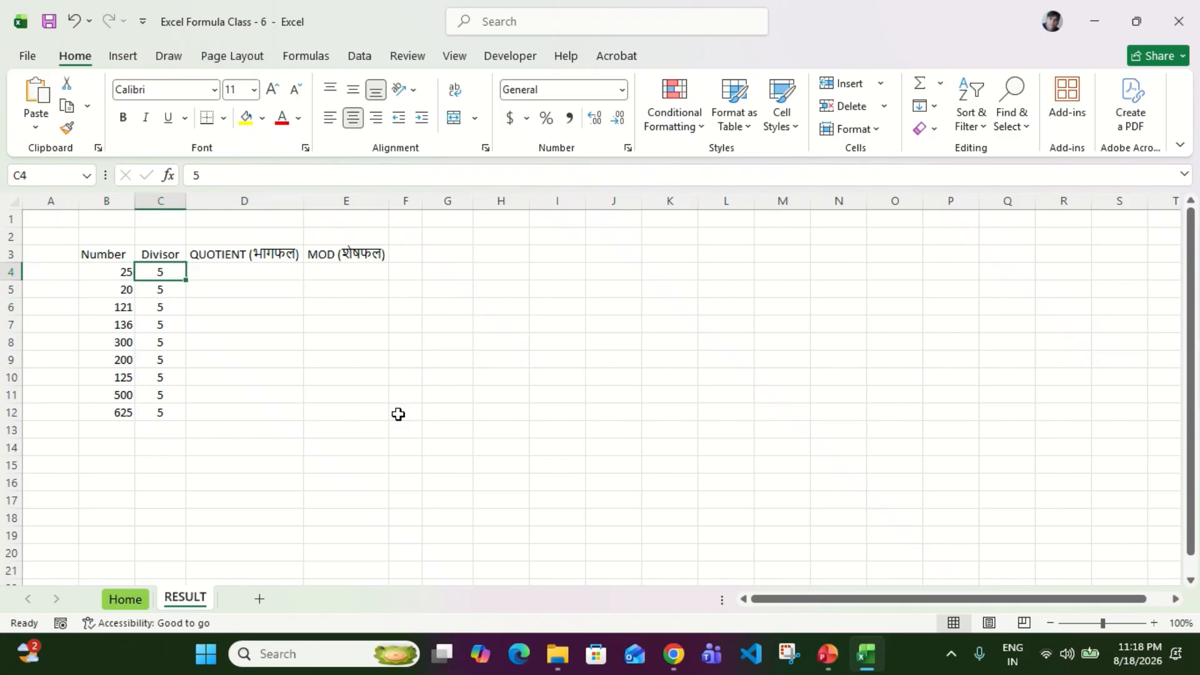
key("Left")
key("Right")
key("Right")
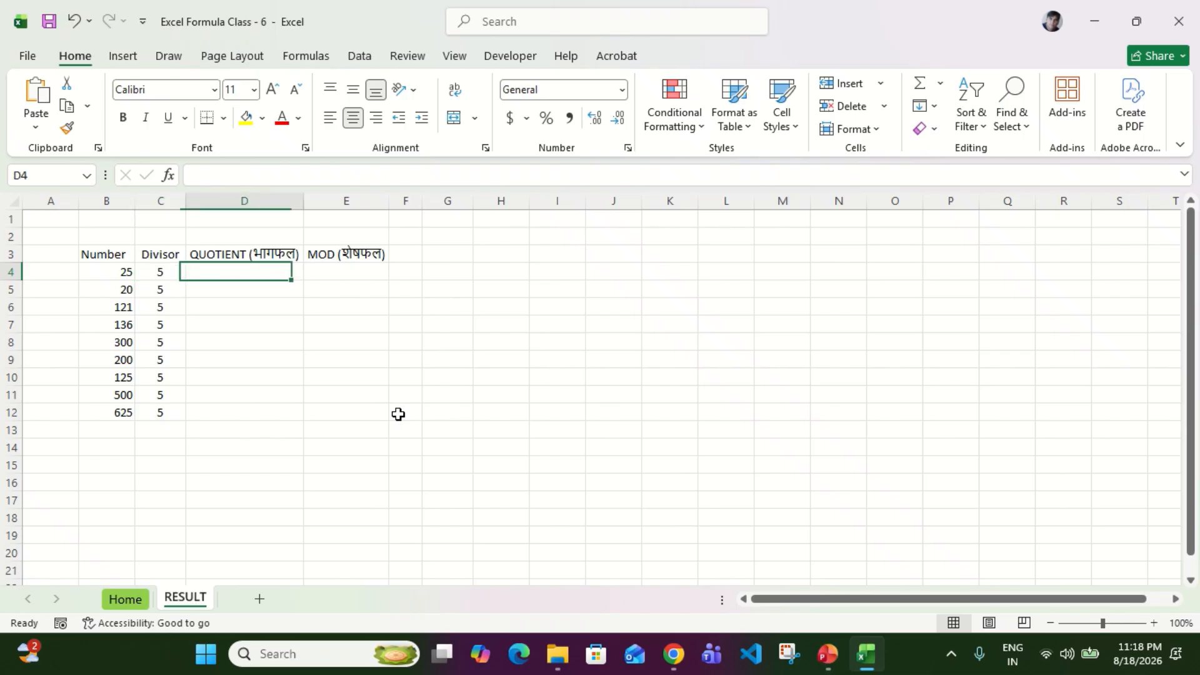
key("Right")
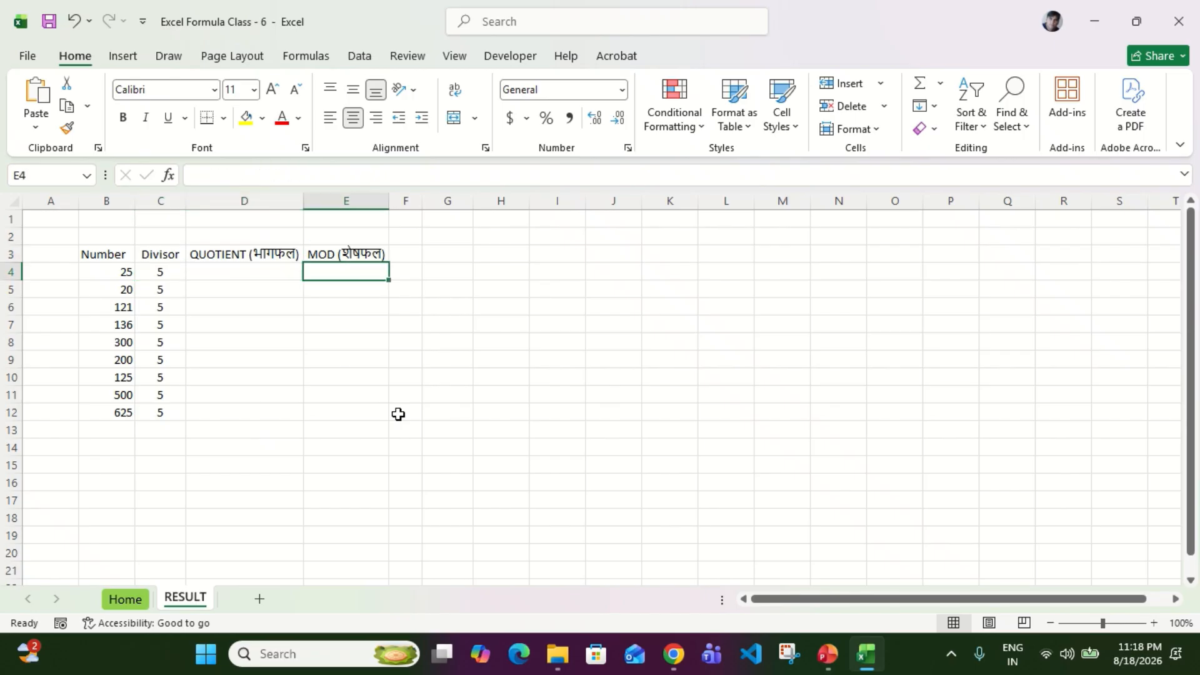
key("Up")
key("Down")
key("Left")
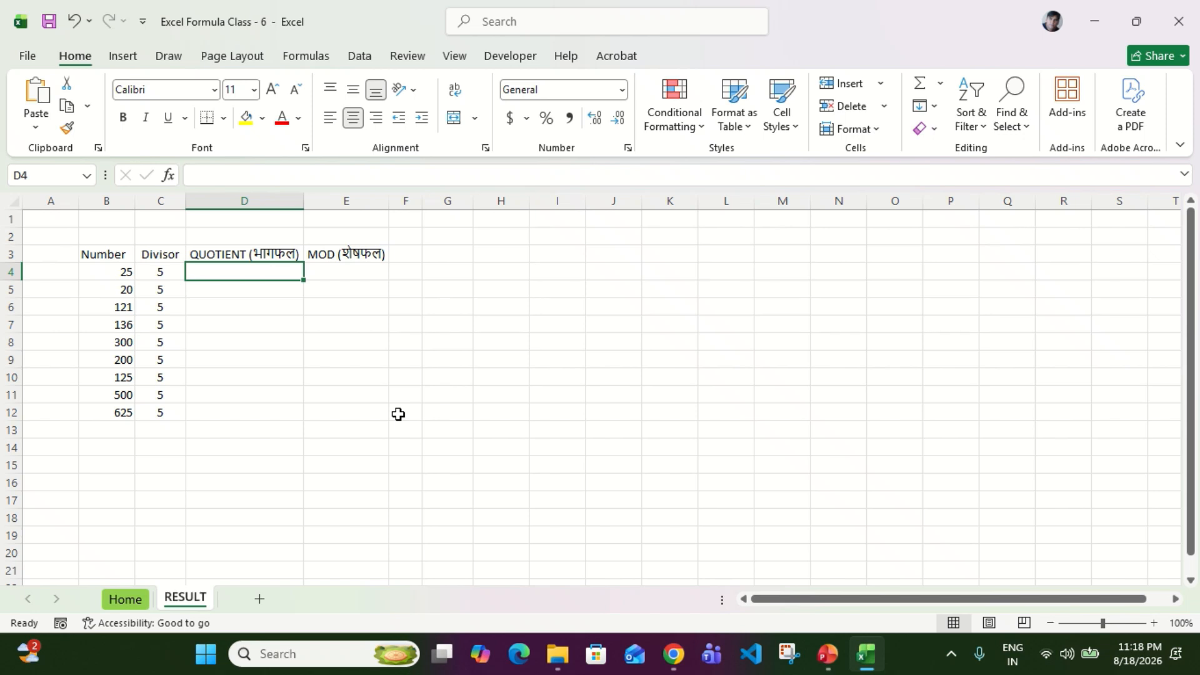
Step: Enter the formula =QUOTIENT(B4,C4) in D4
type("=qu")
key("Down")
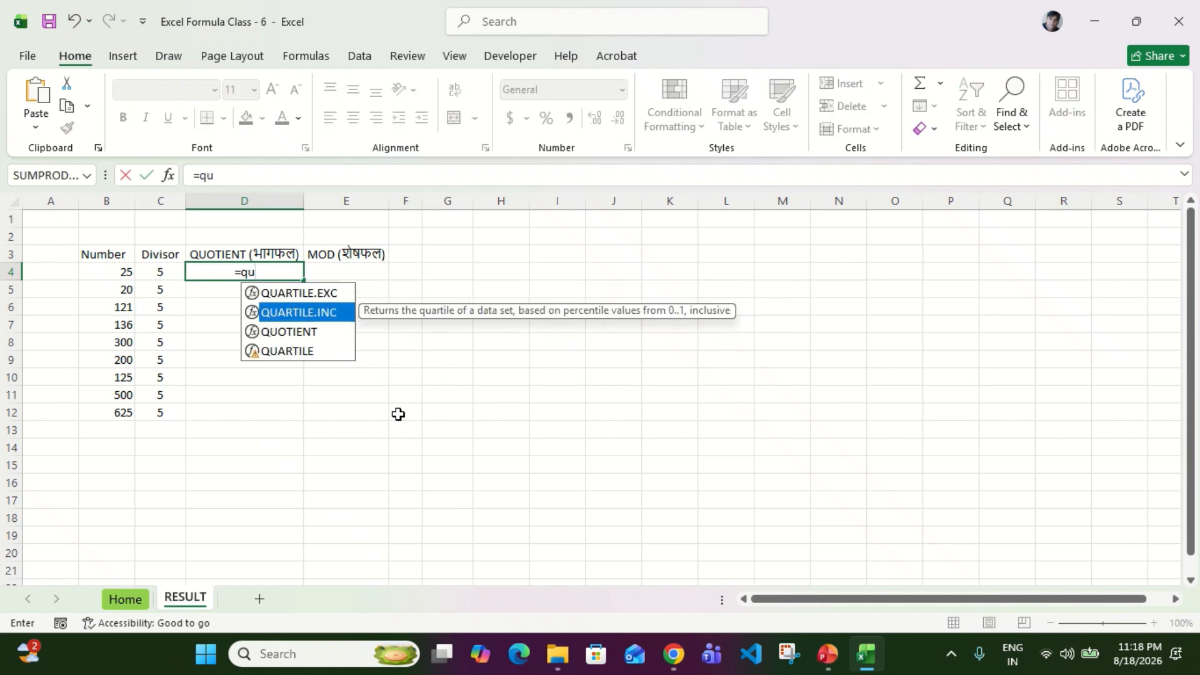
key("Down")
key("Tab")
key("Left")
key("Left")
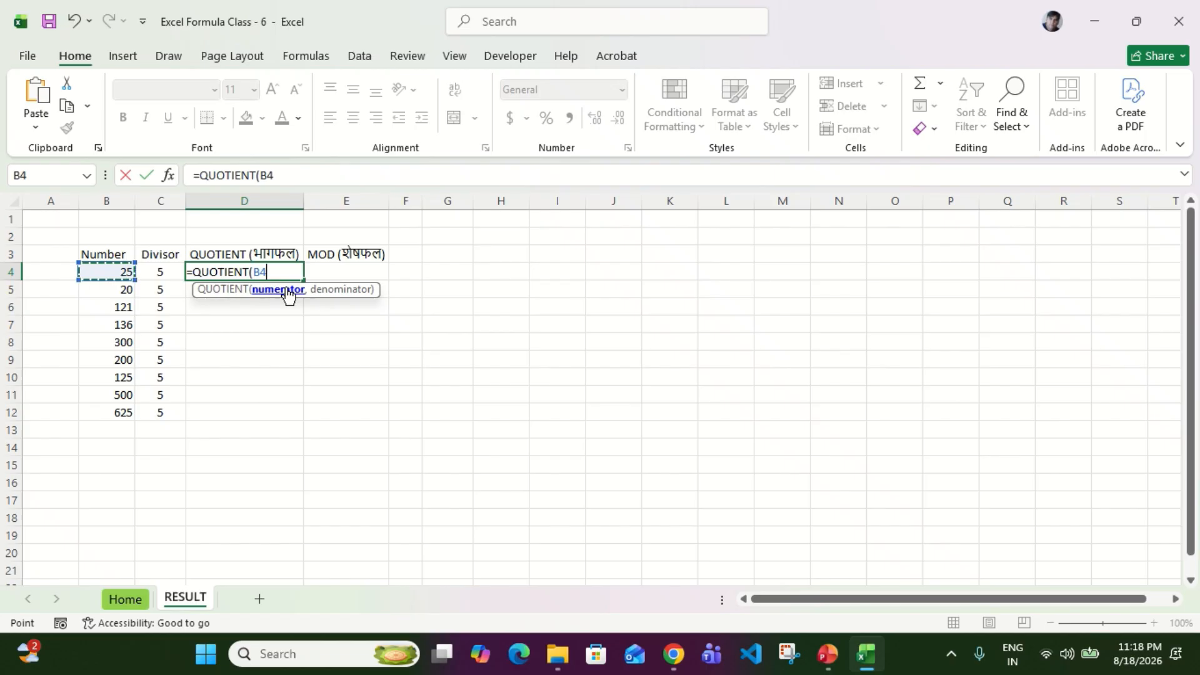
type(",")
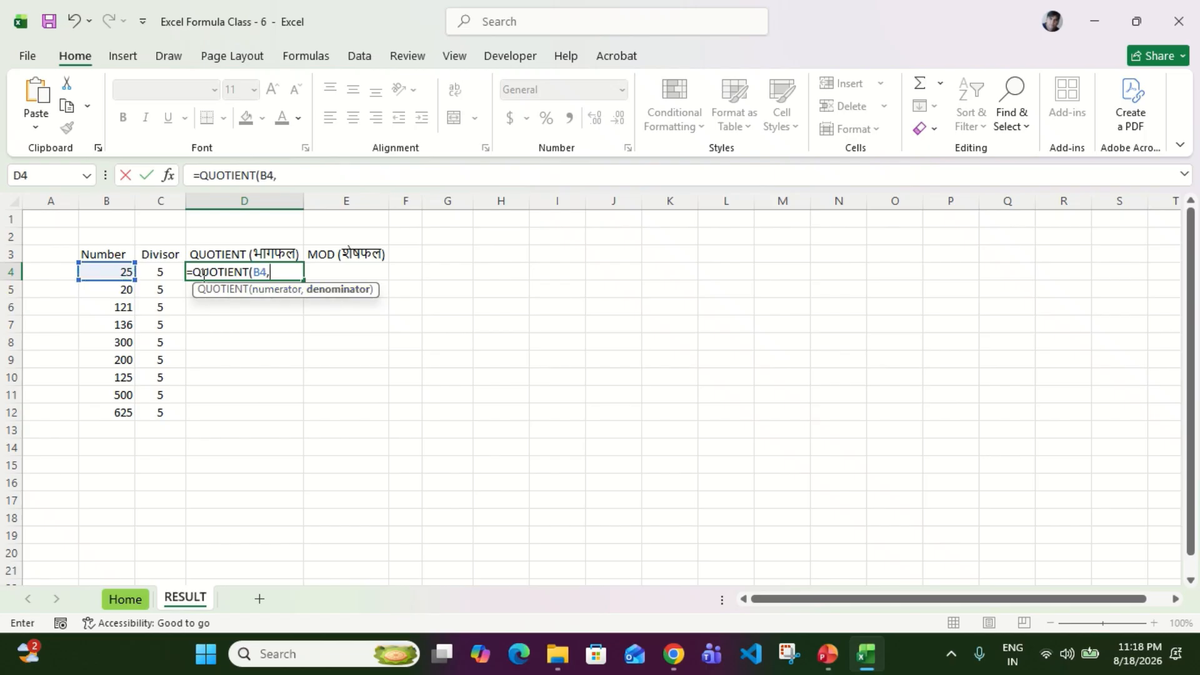
left_click(156, 270)
key("Return")
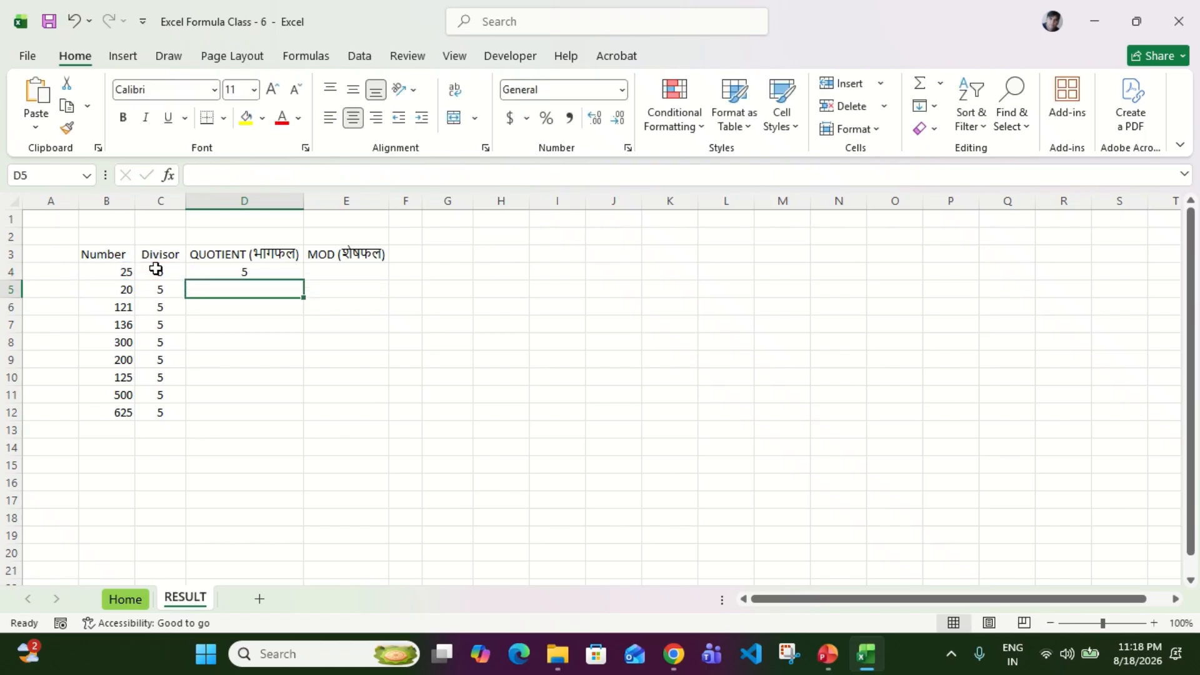
Step: Enter the formula =MOD(B4,C4) in E4
key("Up")
key("Right")
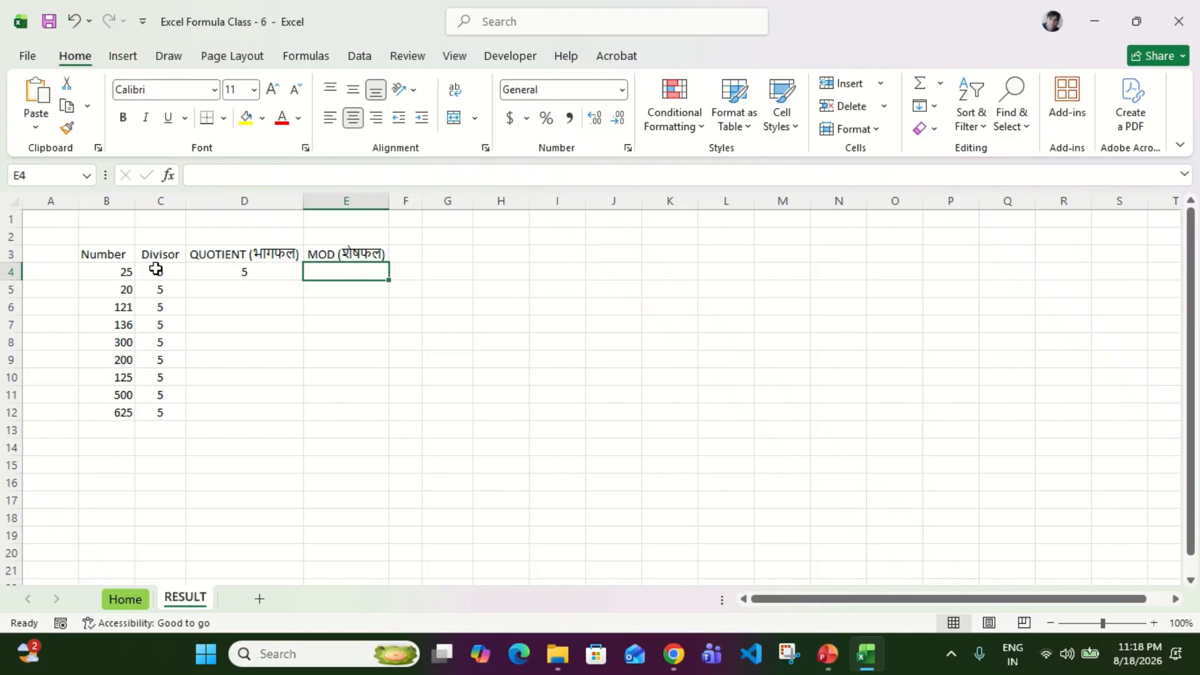
type("=mod")
key("Tab")
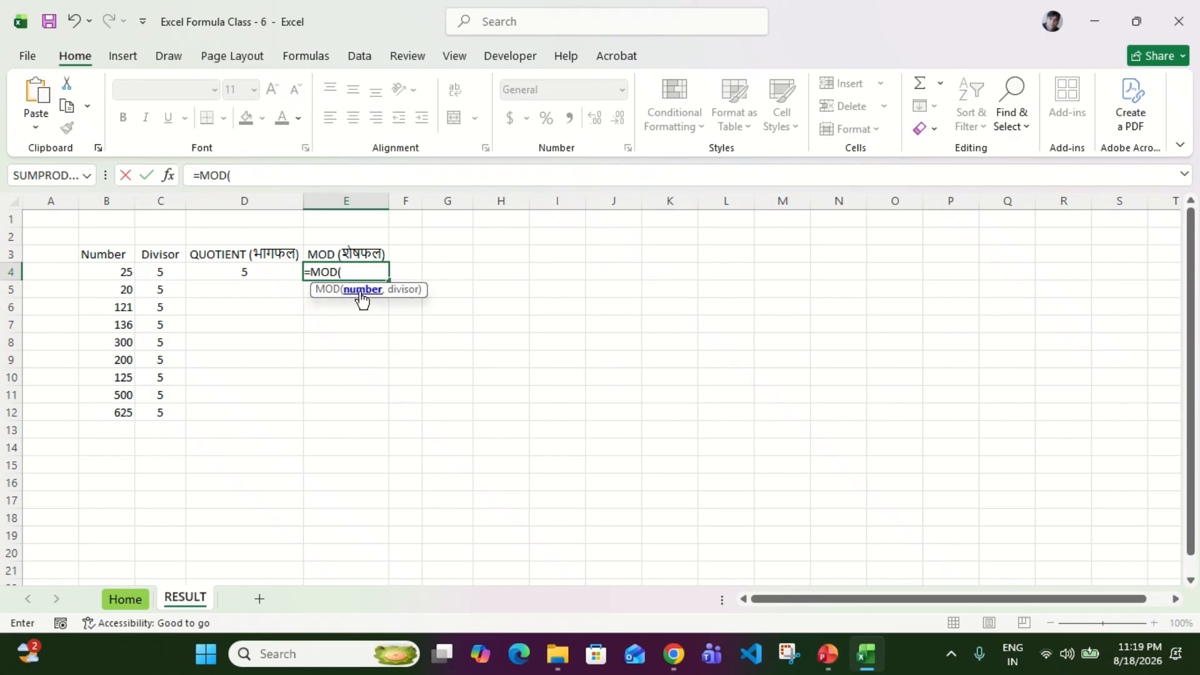
left_click(117, 276)
type(",")
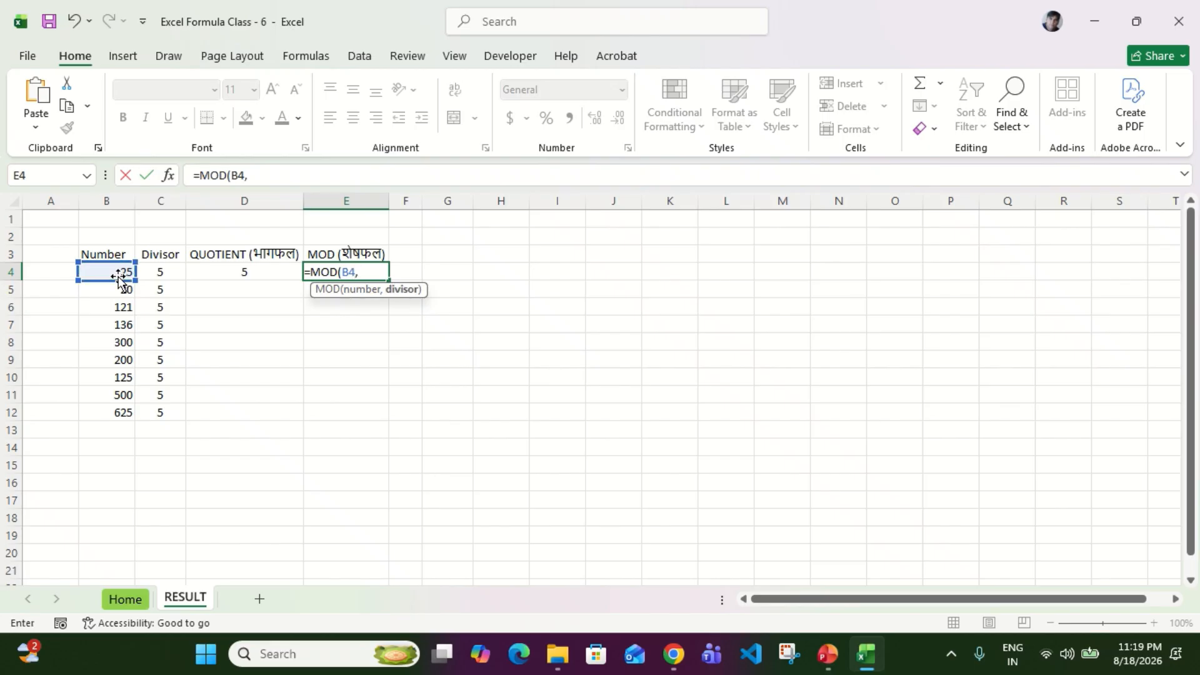
left_click(172, 269)
type(")")
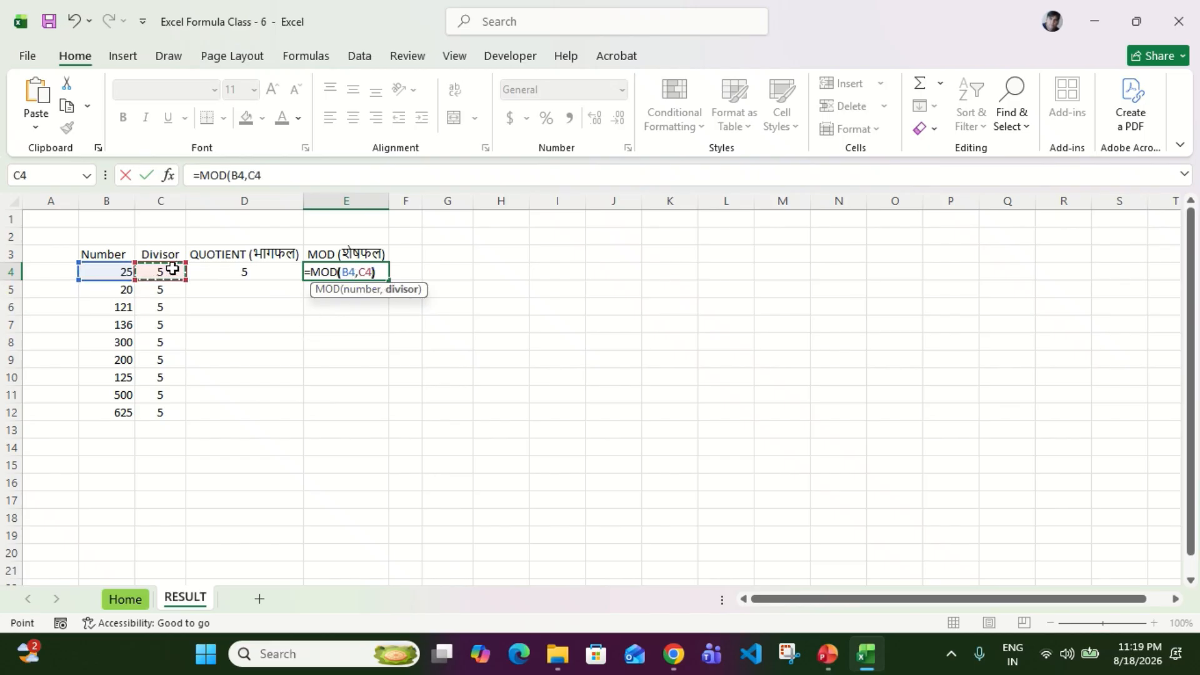
key("Return")
Step: Compare the number and divisor in row 4 with the quotient and remainder calculated from them
key("Up")
key("Left")
left_click(171, 269)
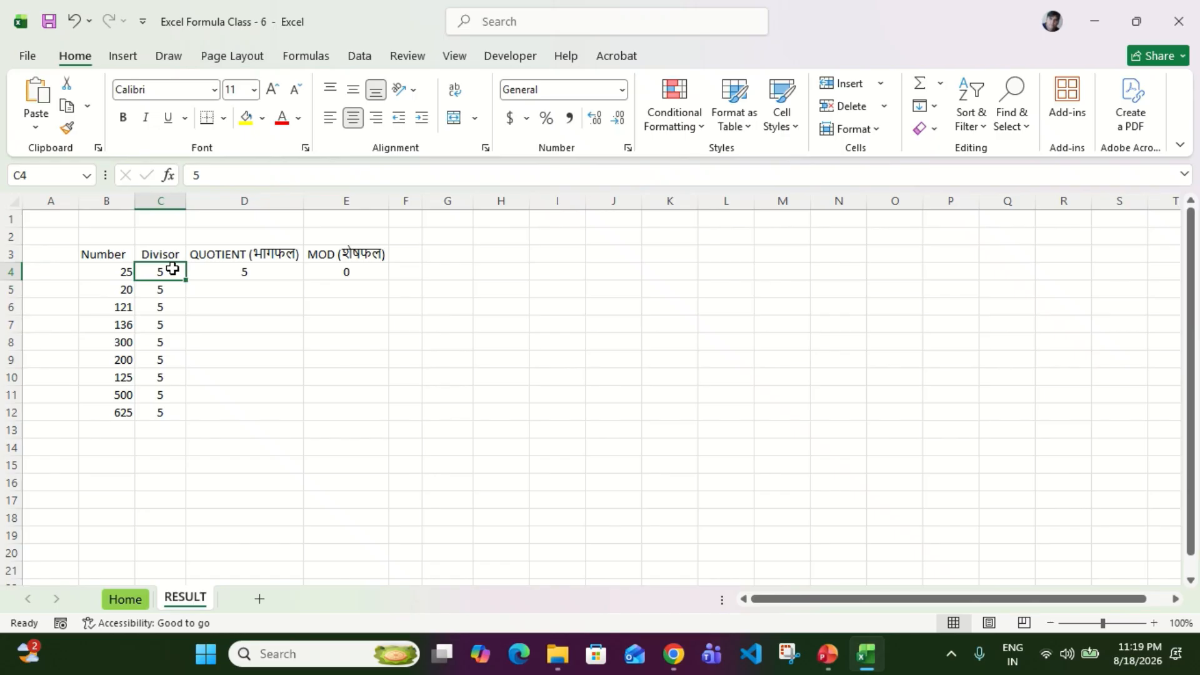
key("Left")
key("Right")
left_click(125, 274)
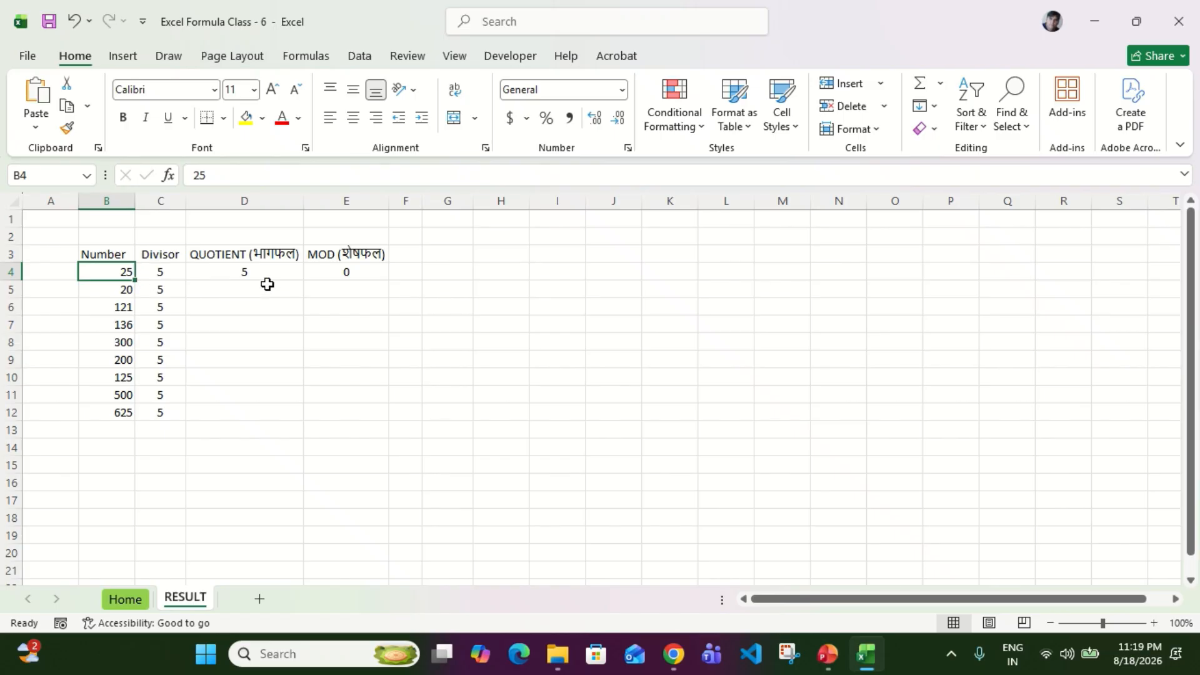
left_click(354, 268)
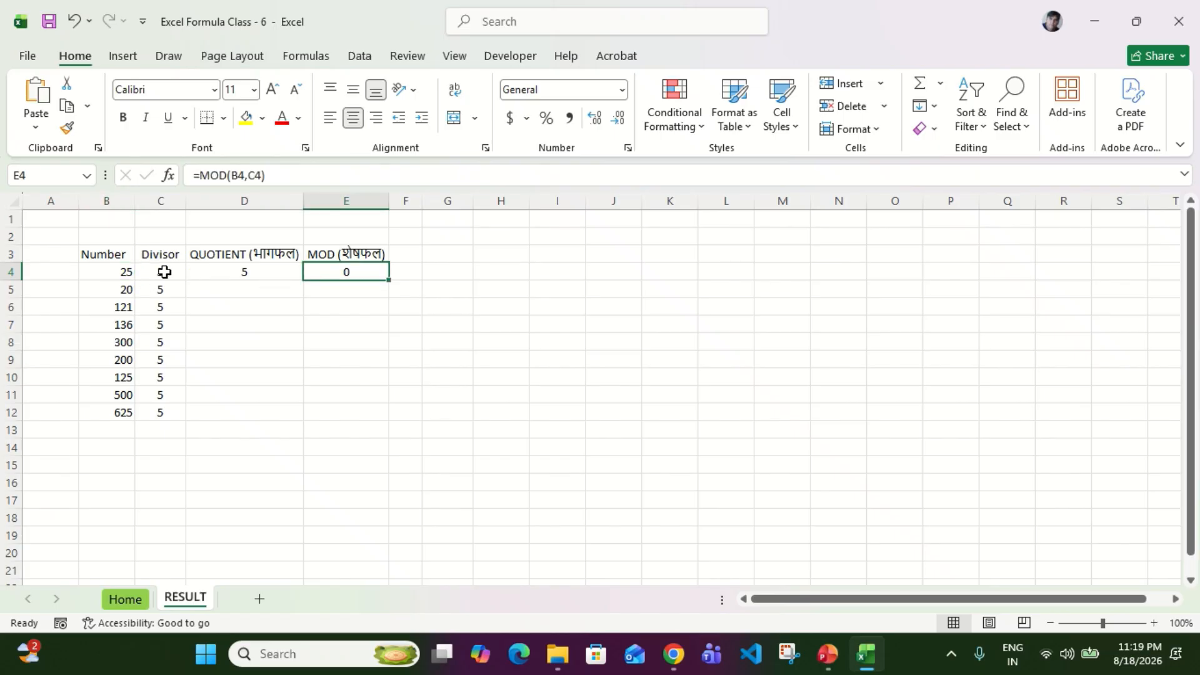
left_click_drag(163, 272, 164, 272)
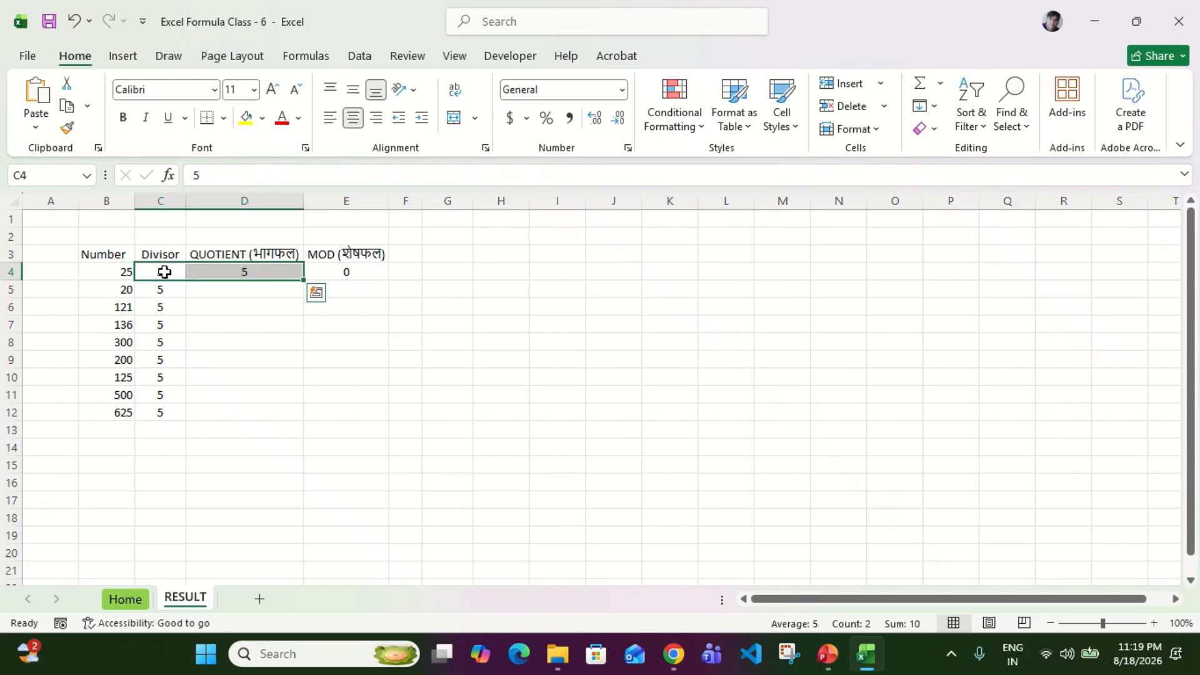
key("Left")
key("Right")
key("Left")
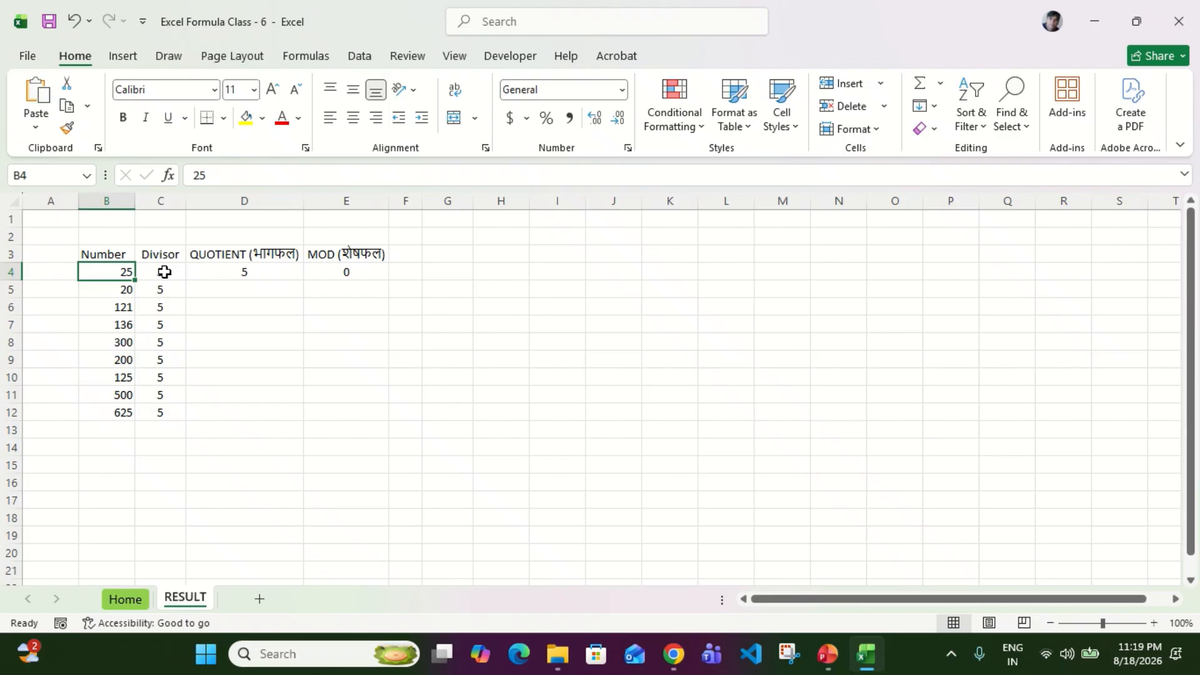
key("Right")
key("Right")
key("Left")
Step: Fill the QUOTIENT and MOD formulas from D4:E4 down through row 12
key("Right")
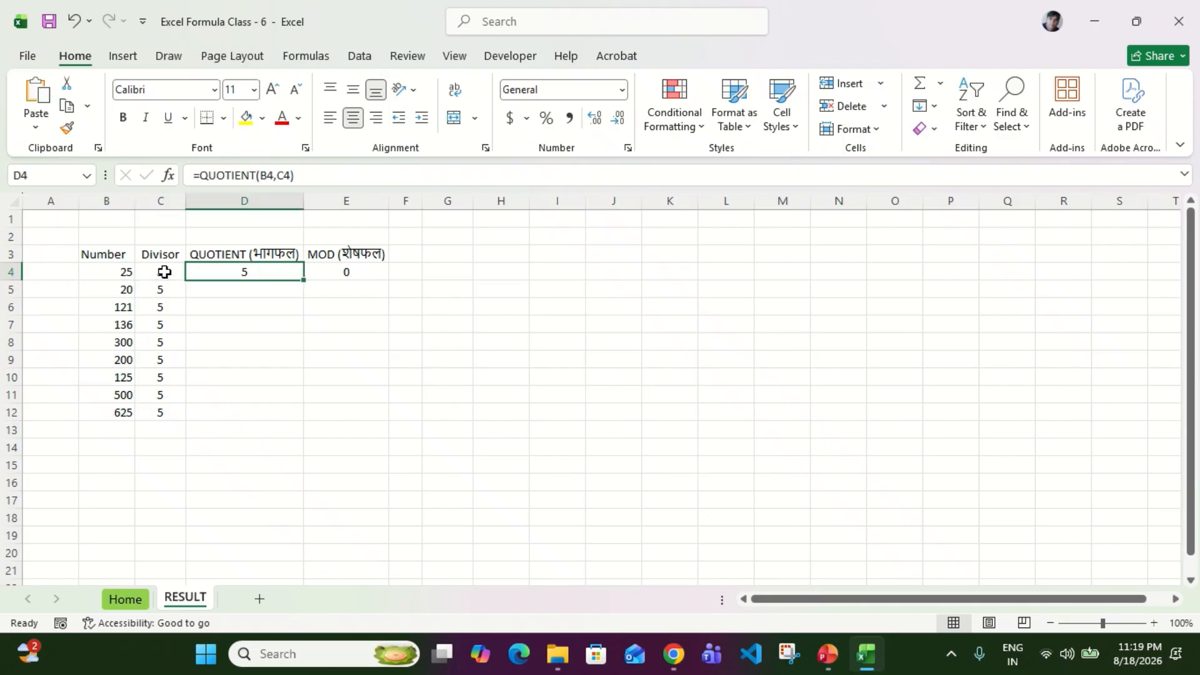
key("shift+Right")
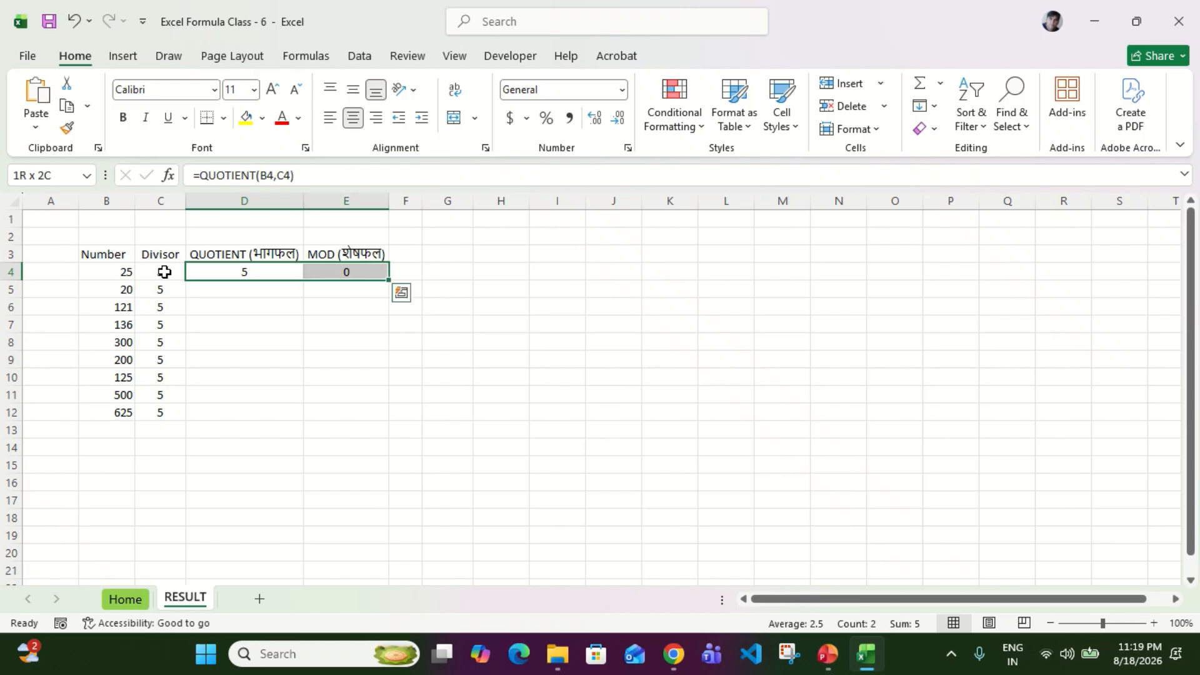
key("shift+Down")
key("shift+Down")
key("shift+Down")
key("shift+Down")
key("shift+Down")
key("shift+Down")
key("shift+Down")
key("shift+Down")
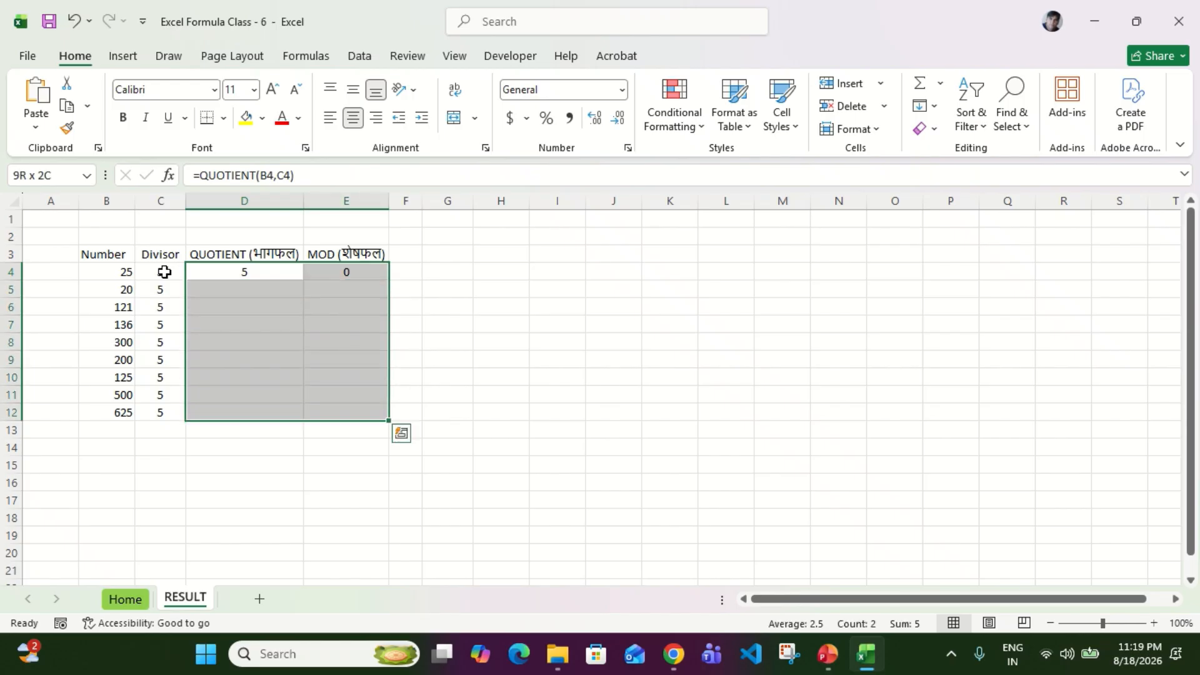
key("ctrl+d")
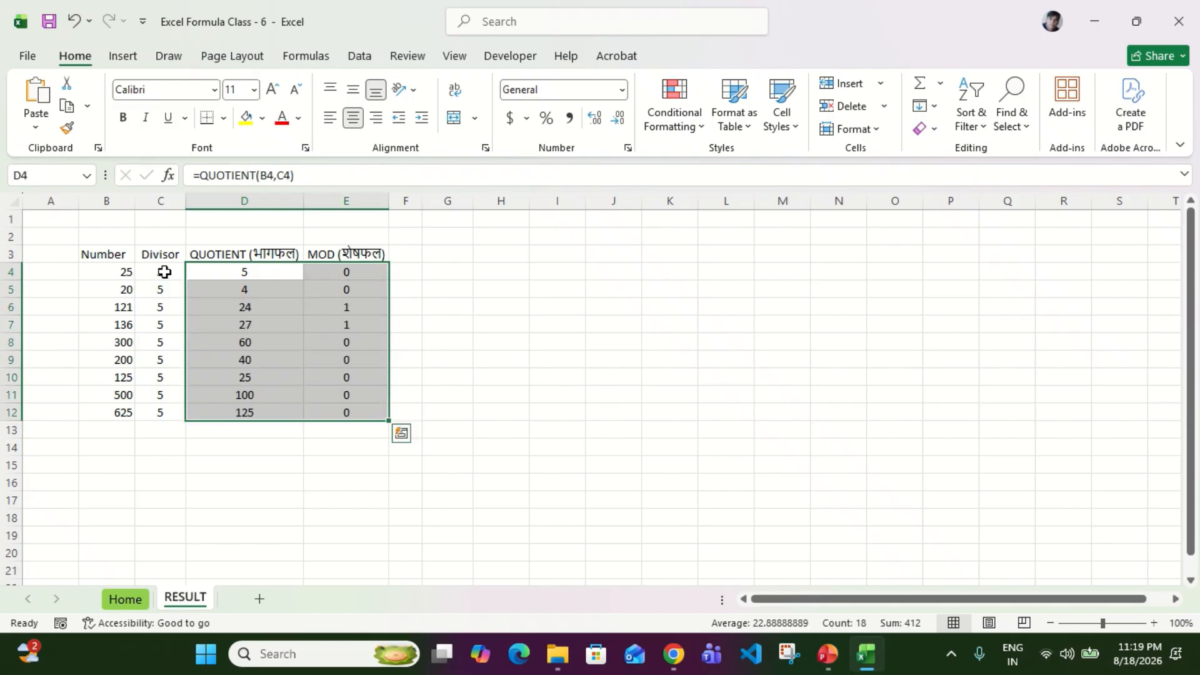
left_click(232, 302)
left_click(245, 289)
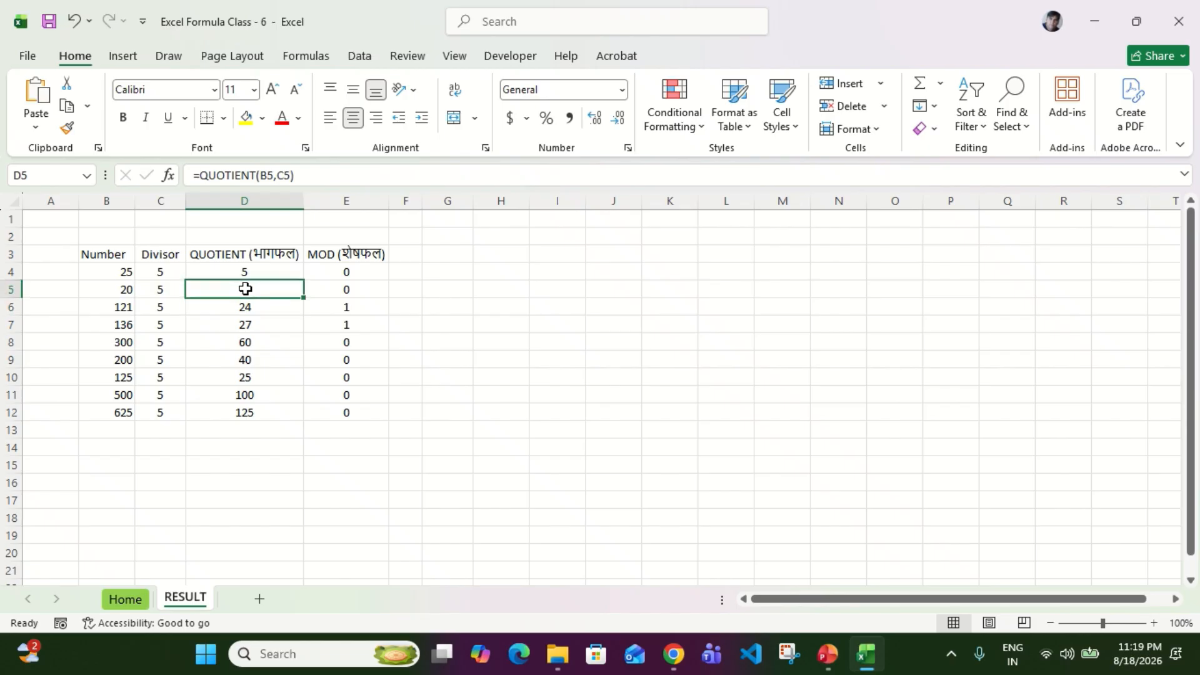
Step: Examine the remainders in E6 and E7 against the numbers and quotients in their rows
key("Up")
key("ctrl+shift+Down")
key("Right")
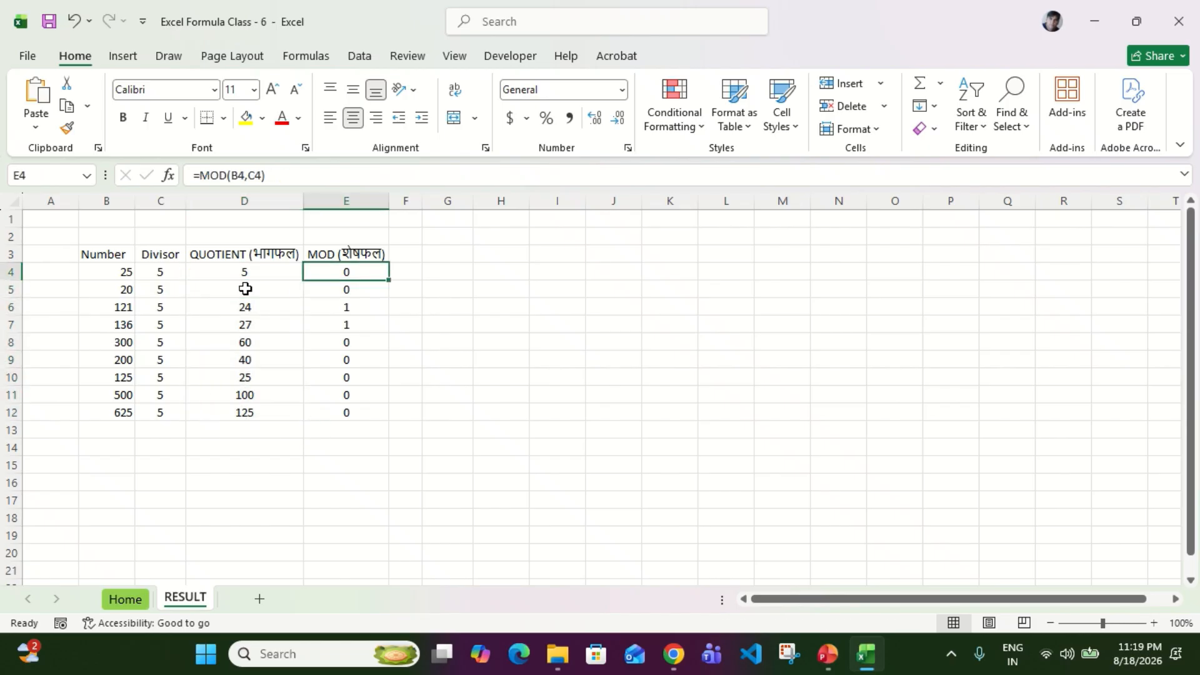
key("Down")
key("Down")
key("shift+Down")
key("shift+Left")
key("shift+Right")
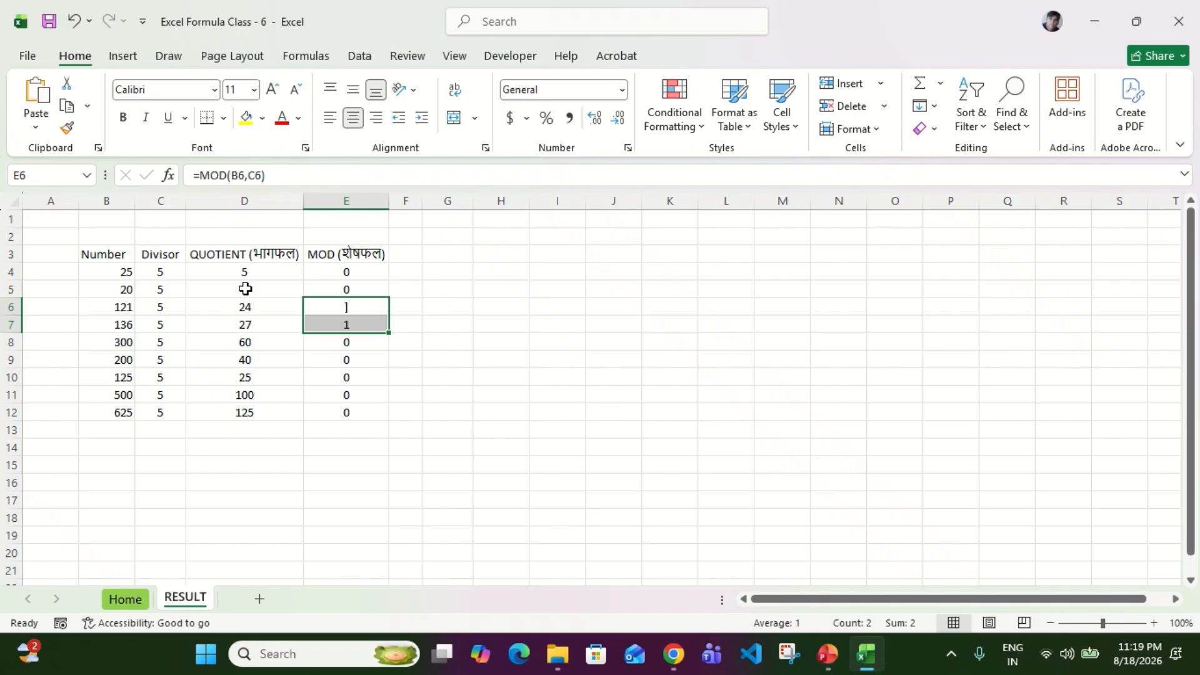
key("Left")
key("Left")
key("Left")
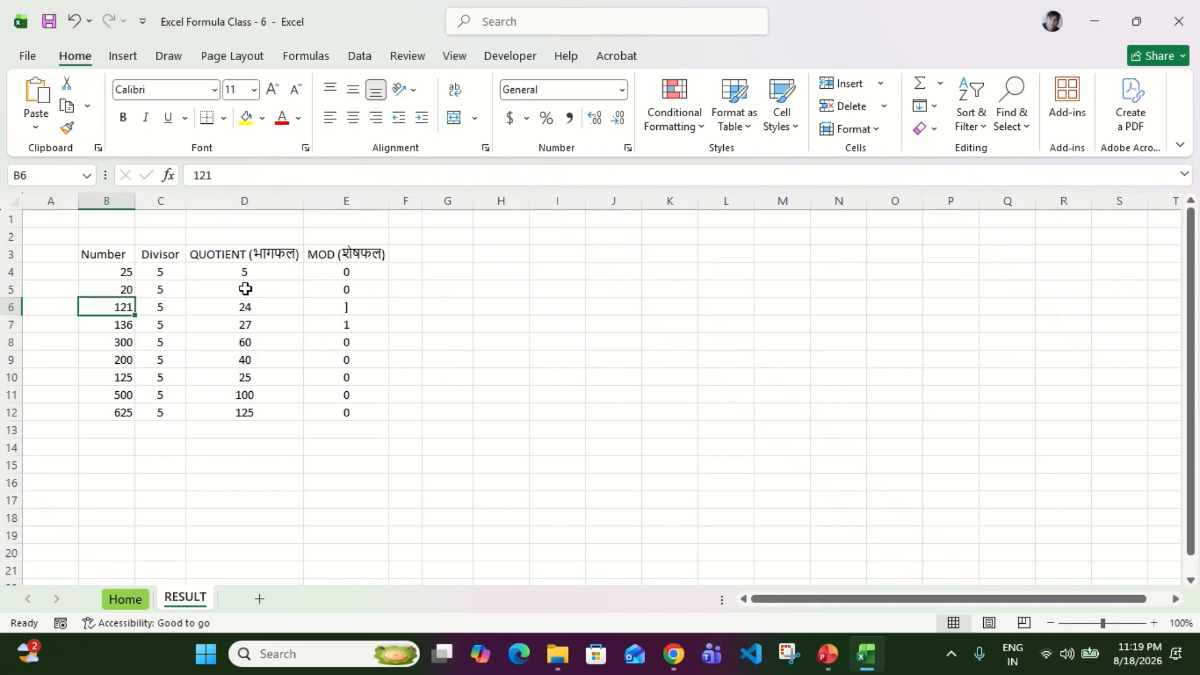
key("Down")
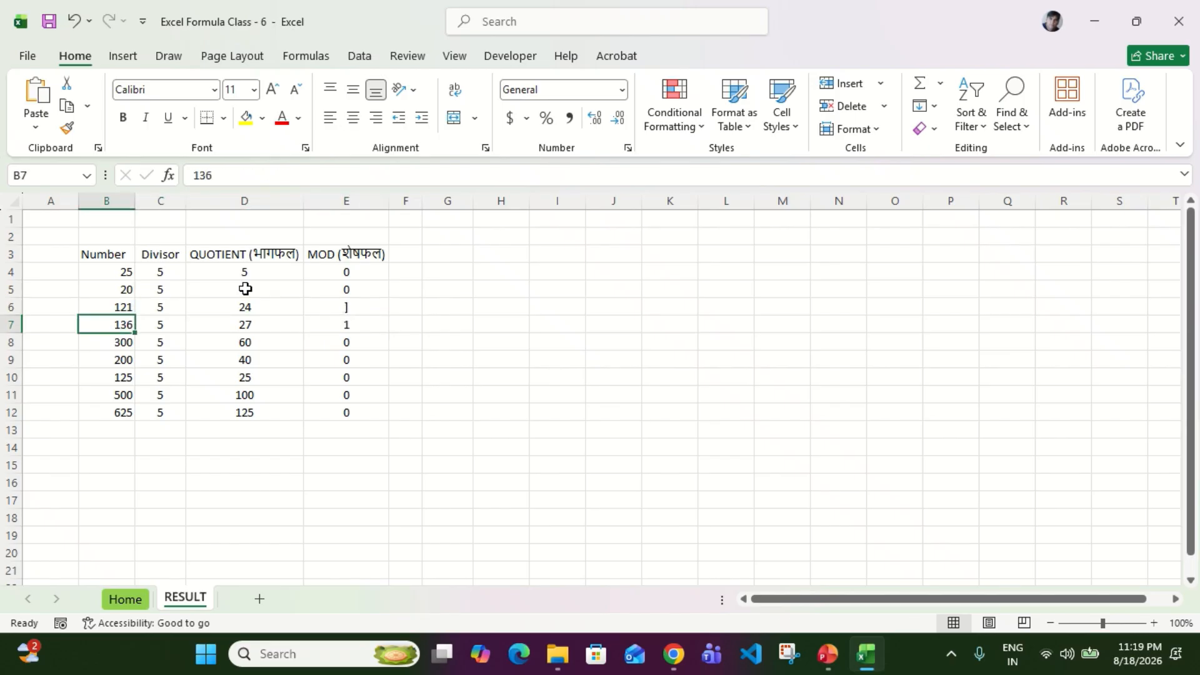
key("Up")
key("Right")
key("Right")
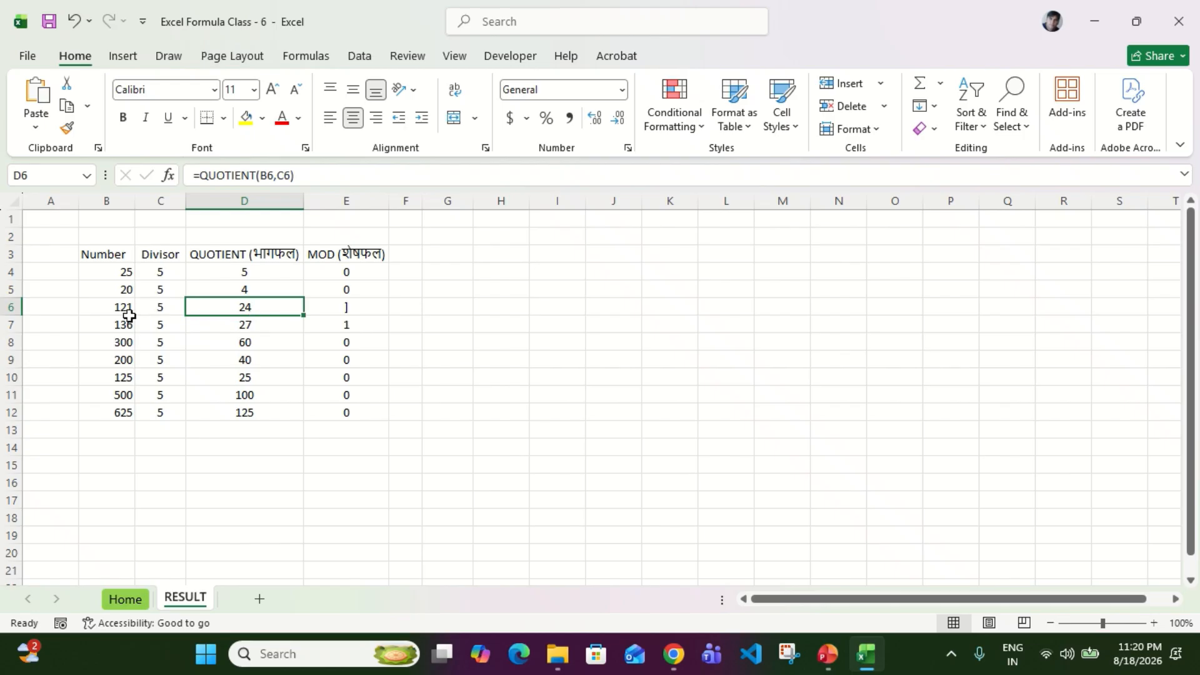
Step: Undo the stray "]" entry in E6 to restore its MOD formula
left_click(361, 313)
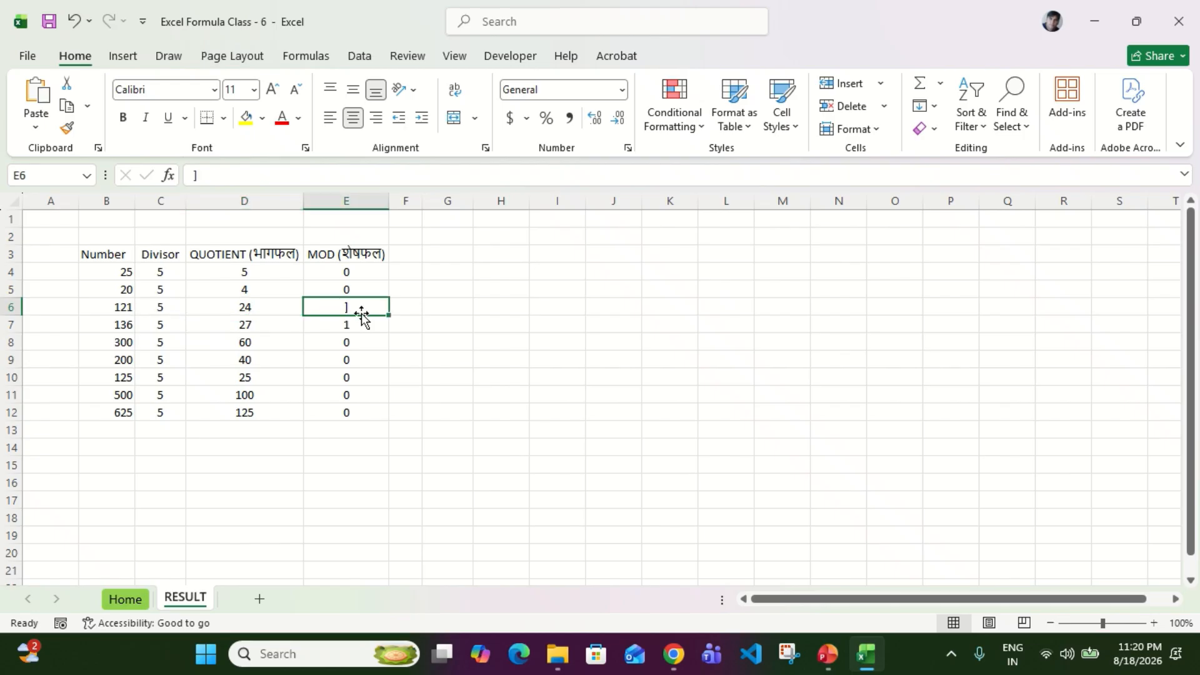
key("ctrl+z")
key("Up")
key("Down")
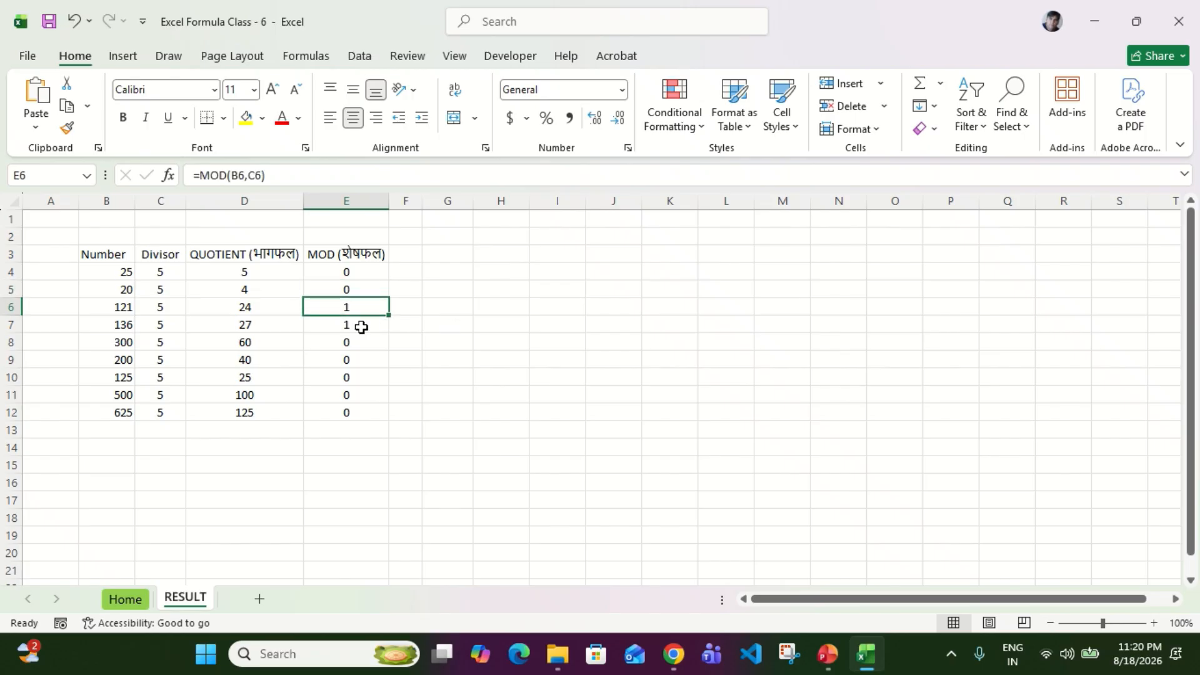
Step: Compare the divisor, quotient and remainder in rows 6 and 7, and check the remainders in the rows above
left_click(250, 309)
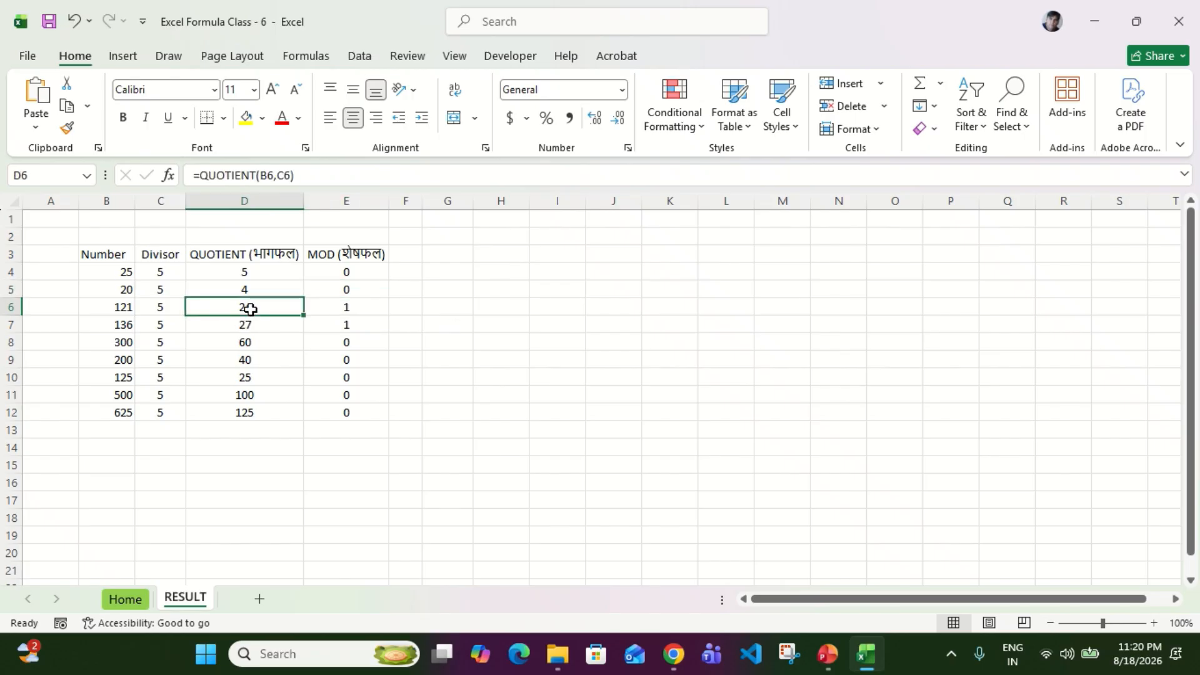
left_click(163, 331)
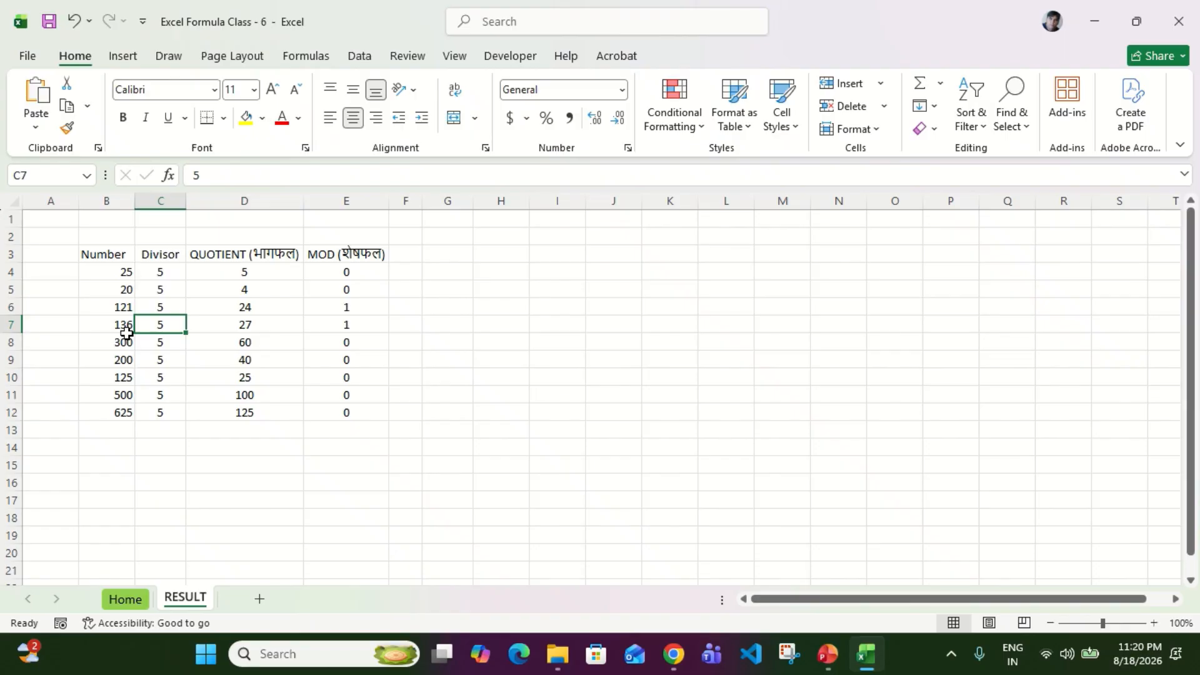
left_click(338, 327)
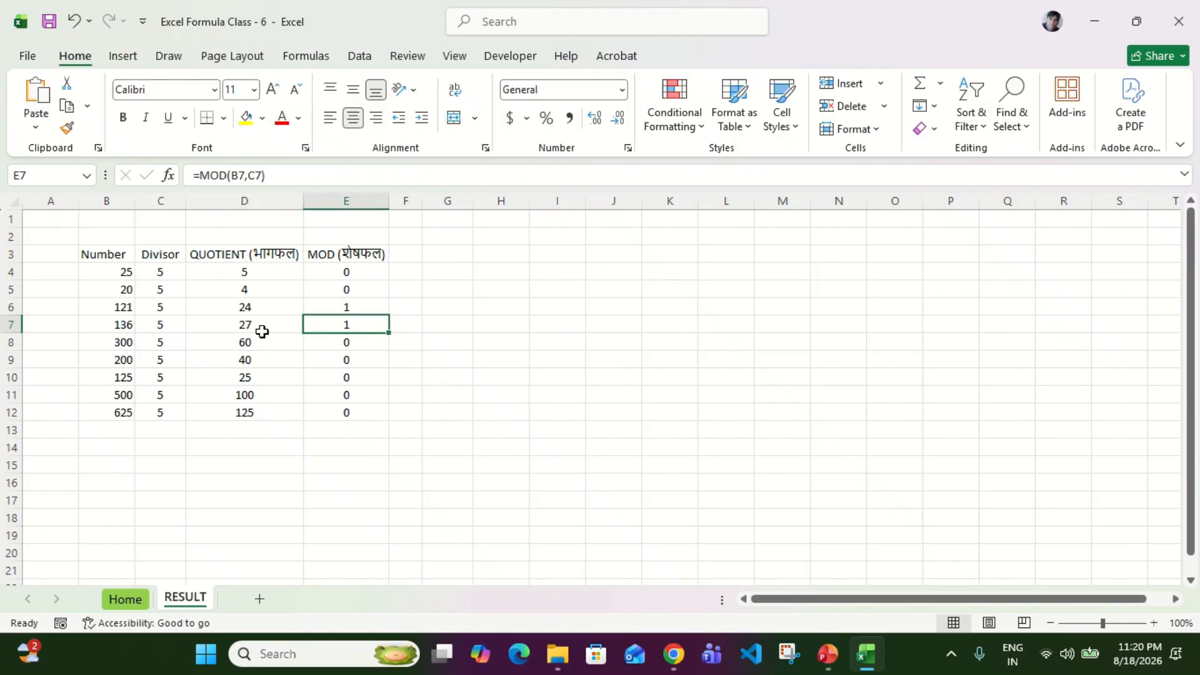
key("Left")
key("Left")
key("Up")
key("Right")
key("Right")
key("Up")
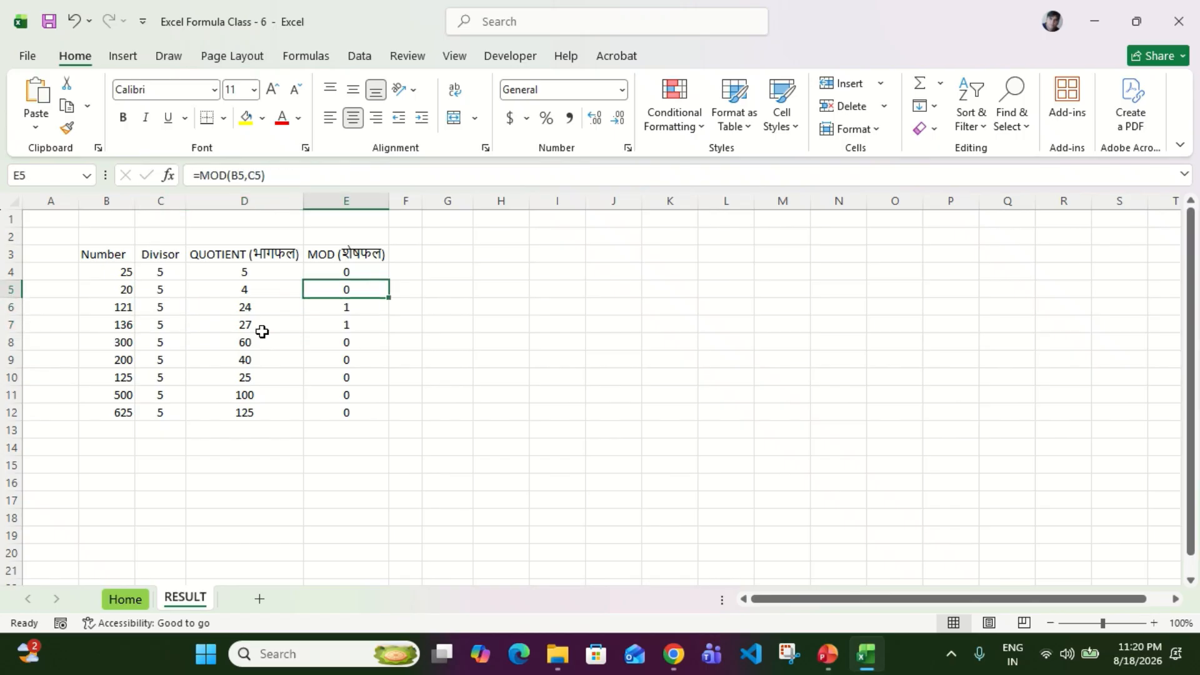
key("Up")
key("Up")
key("Left")
key("Right")
key("Down")
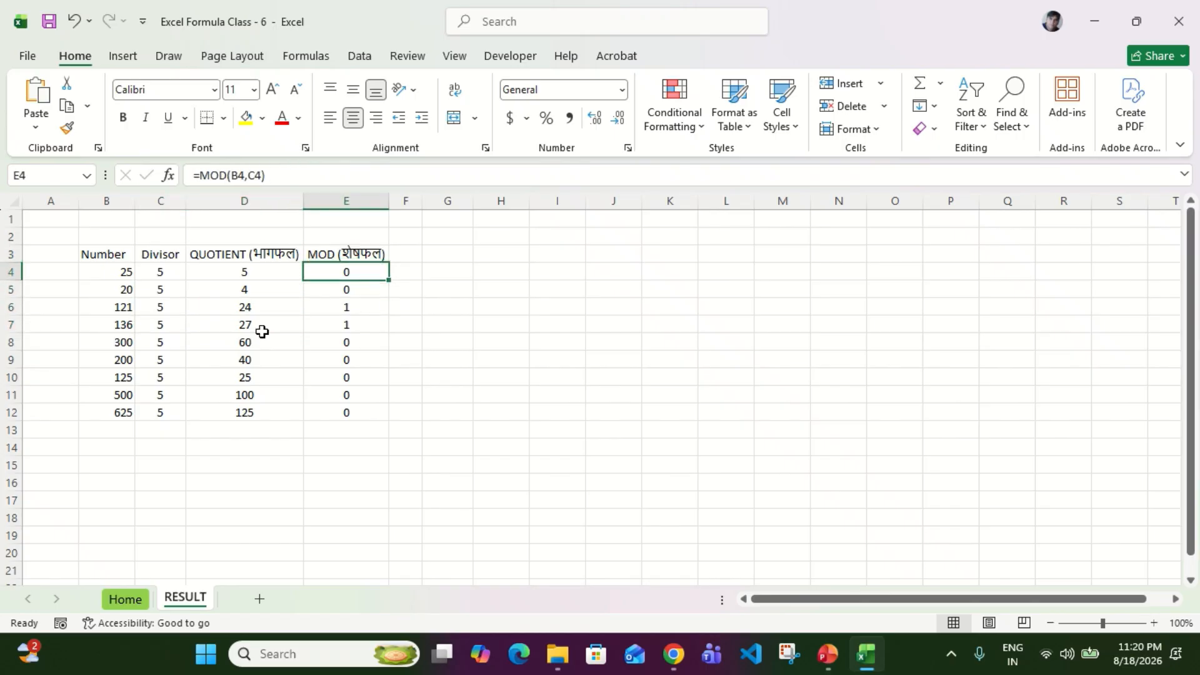
Step: Enter the heading Result in F3 and autofit the column width
key("Up")
key("Right")
type("Result")
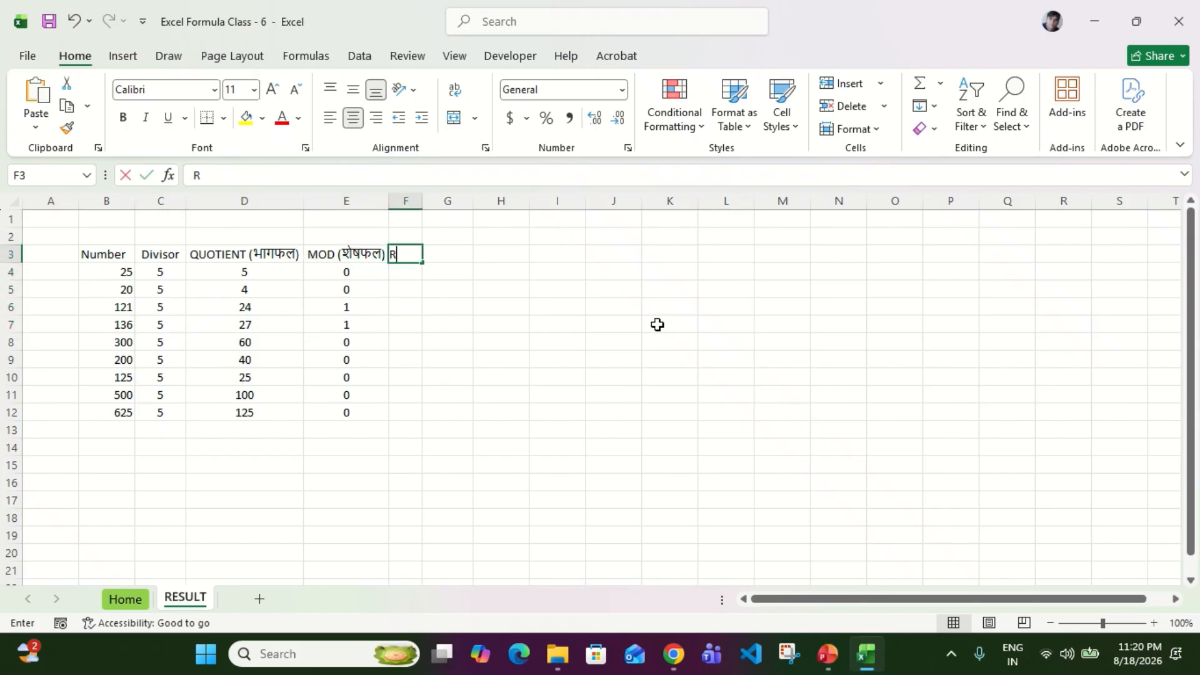
key("Return")
key("Up")
key("alt")
key("h")
key("o")
key("i")
Step: Enter the formula =(C4*D4)+E4 in F4 to rebuild the number from divisor, quotient and remainder
key("Left")
key("Left")
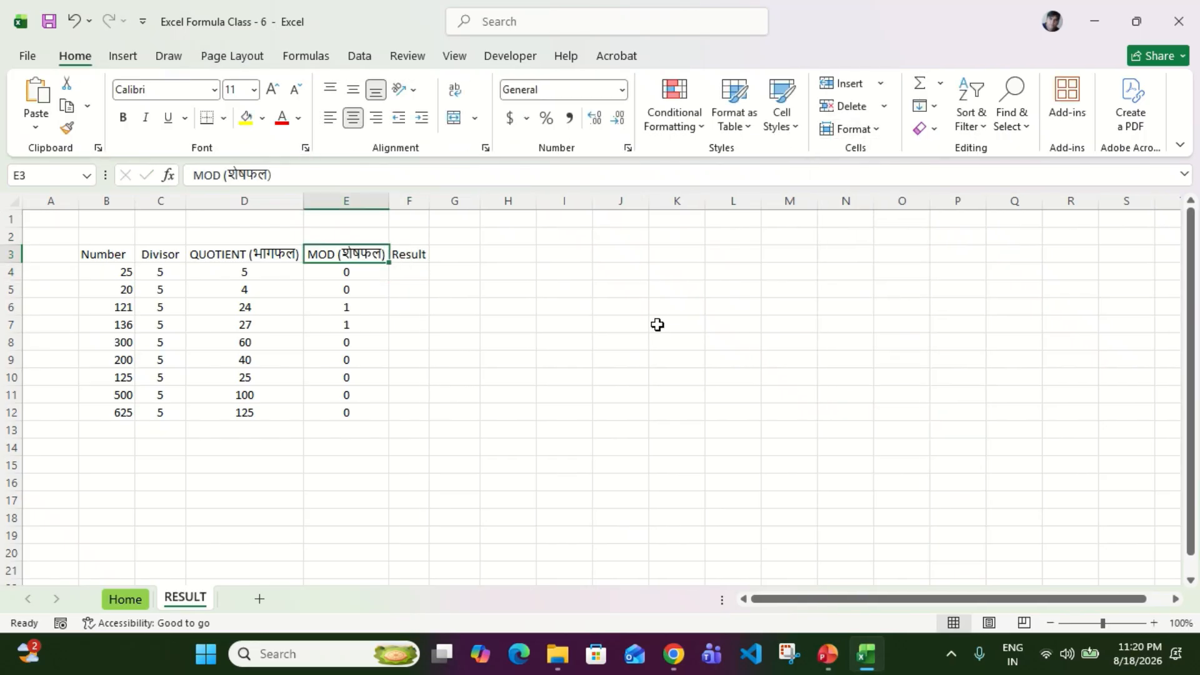
key("Down")
key("Left")
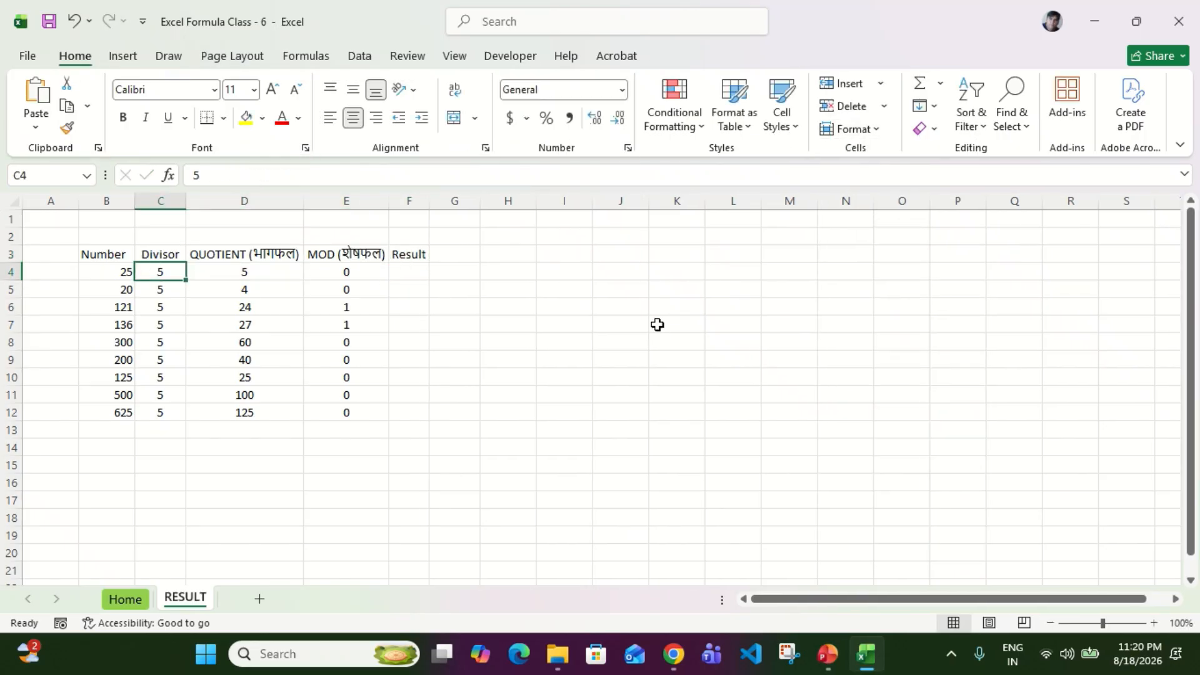
key("shift+Right")
key("Right")
key("Right")
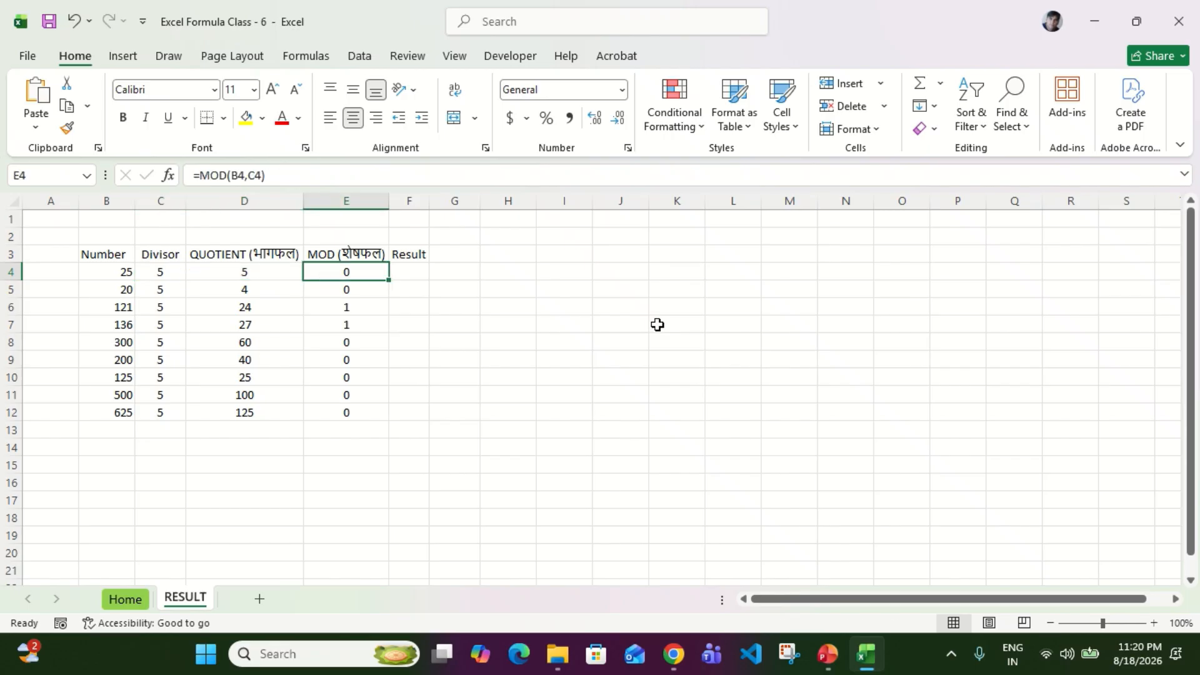
key("Right")
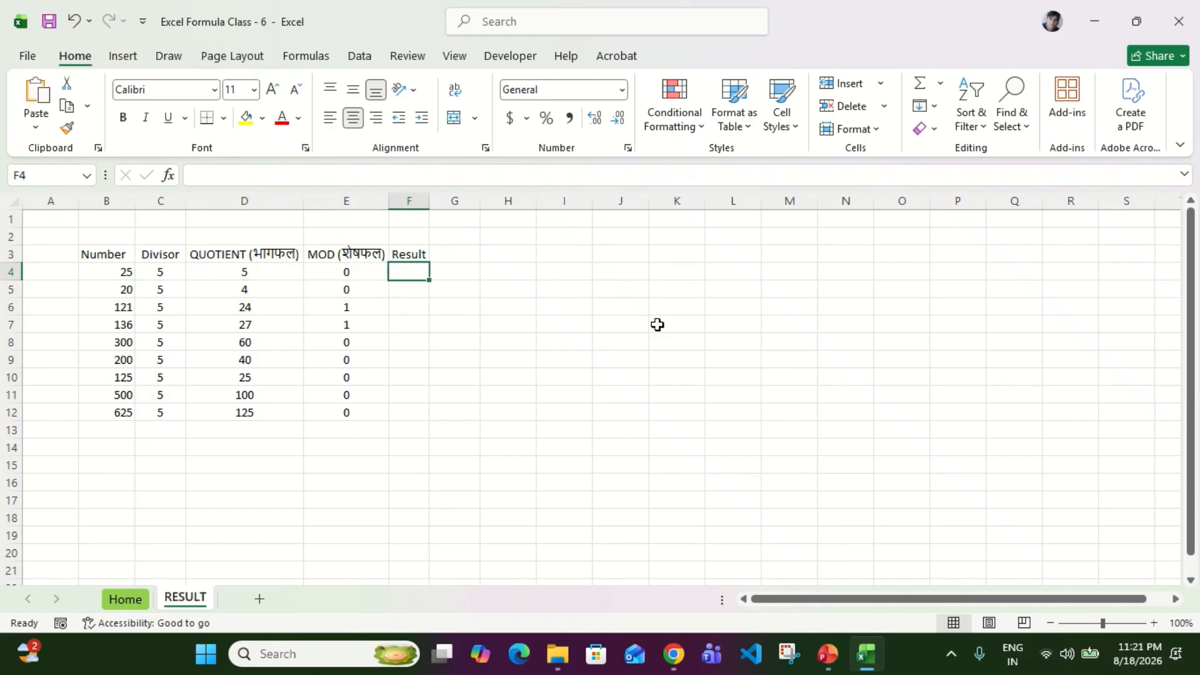
type("=(")
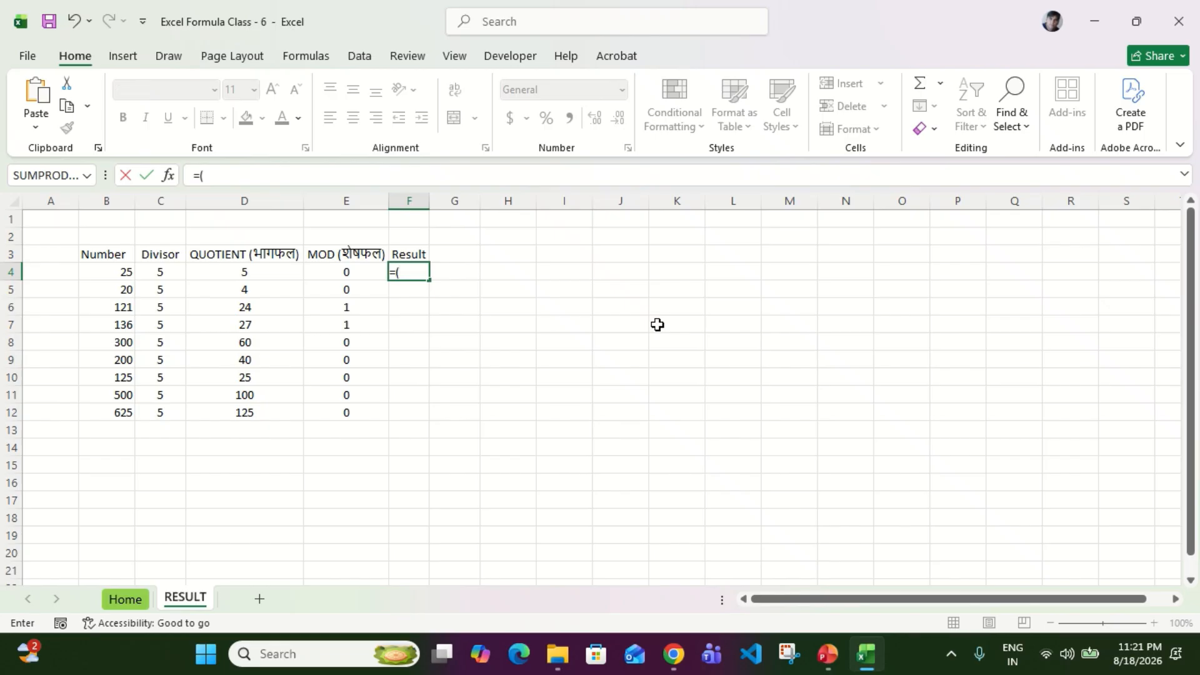
key("Left")
key("Left")
key("Left")
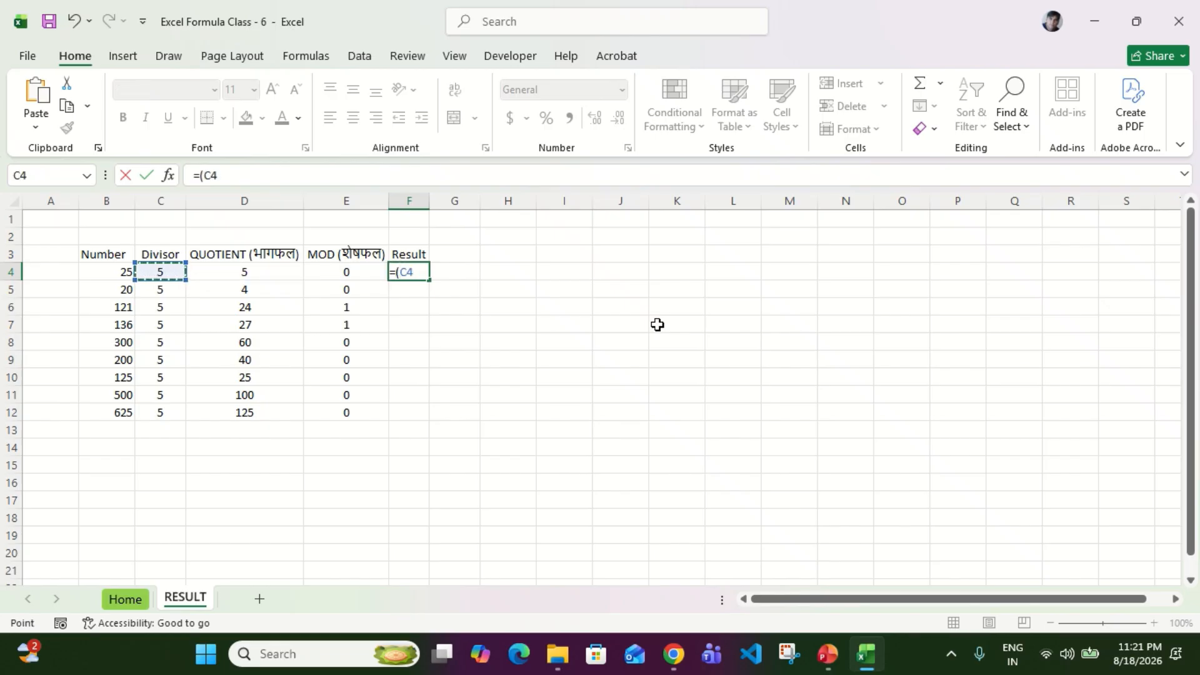
type("*")
key("Left")
key("Left")
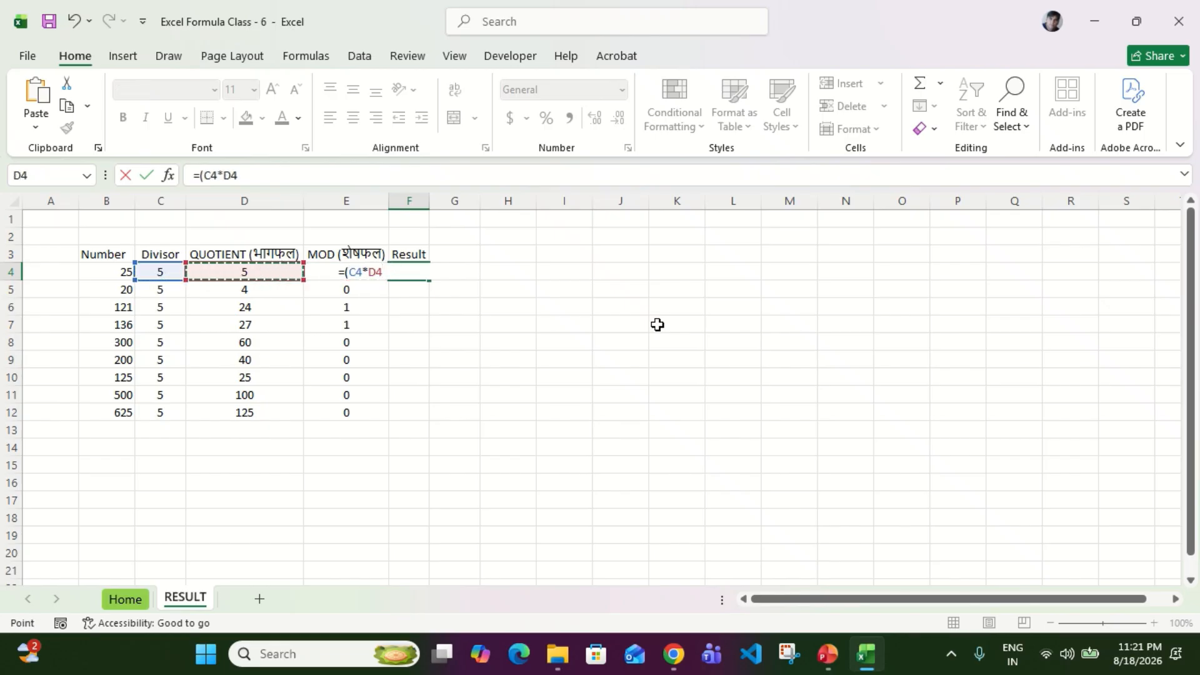
type(")+")
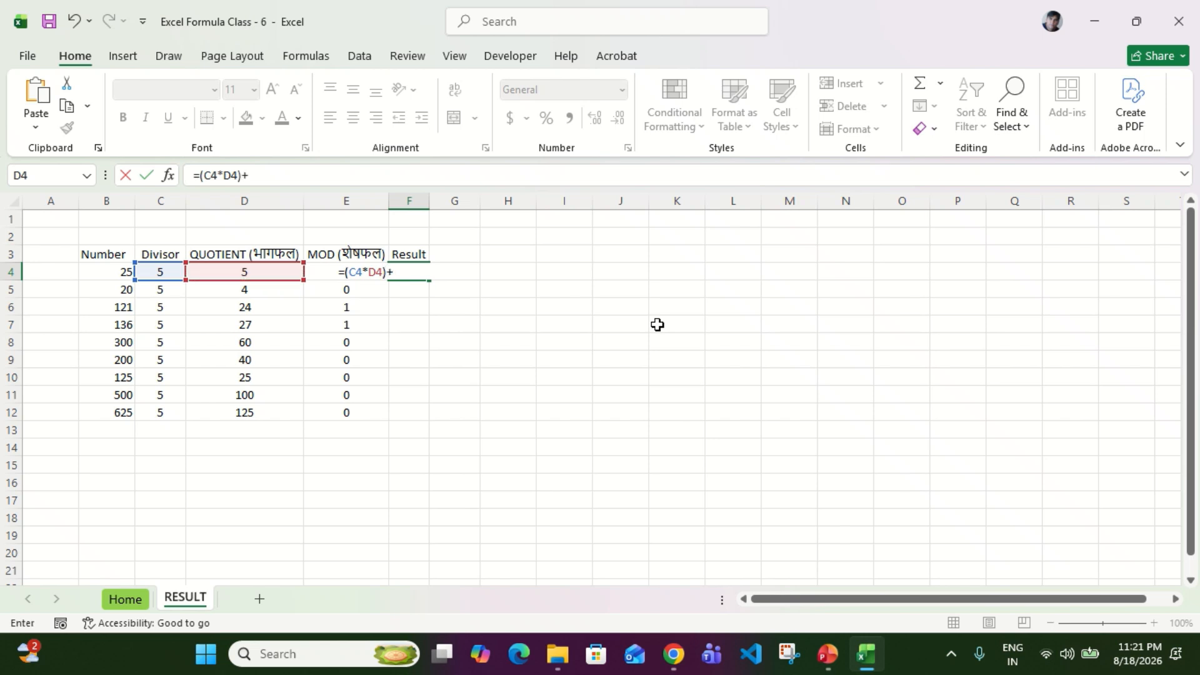
key("Left")
key("Return")
key("Up")
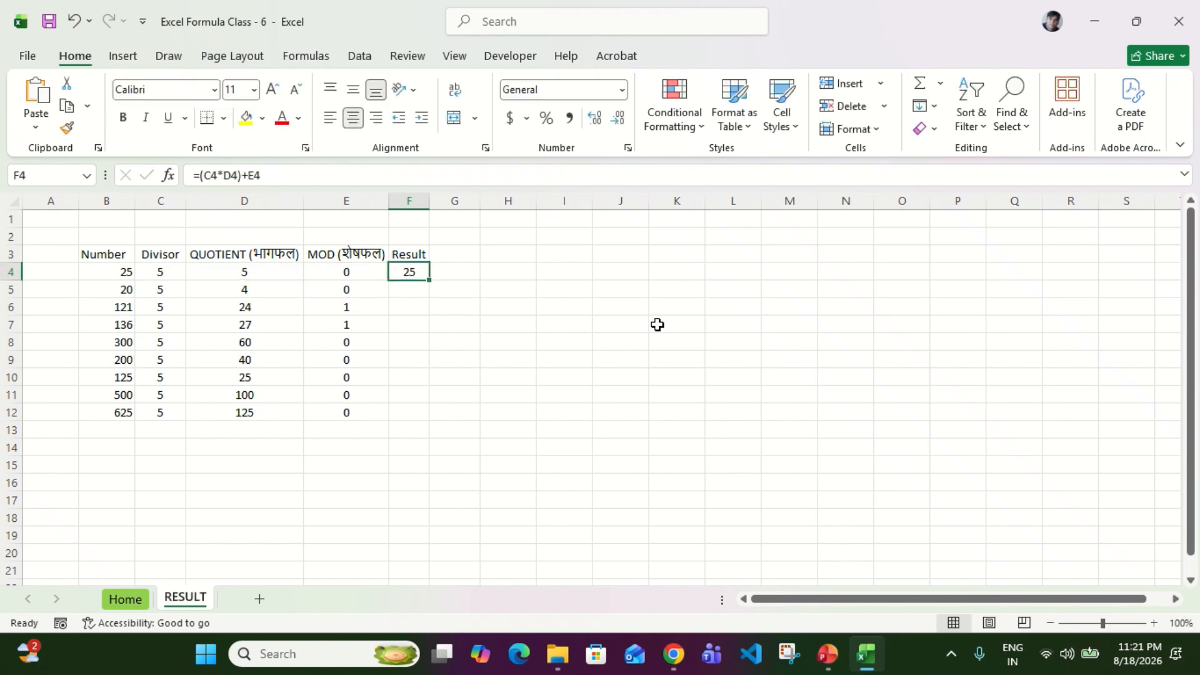
Step: Fill the Result formula from F4 down through F12
key("Left")
key("ctrl+Down")
key("Right")
key("ctrl+shift+Up")
key("ctrl+d")
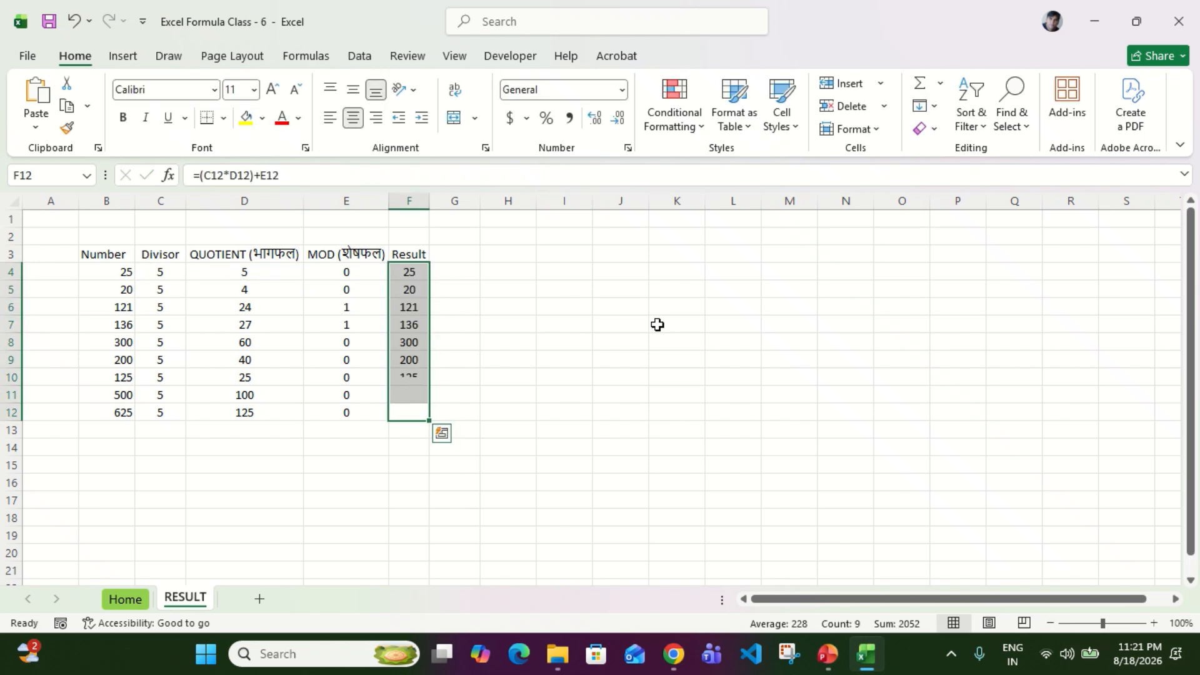
Step: Enter the heading True/False in G3, correcting its spelling
key("Up")
key("Up")
key("Up")
key("Up")
key("Up")
key("Up")
key("Up")
key("Up")
key("Up")
key("Right")
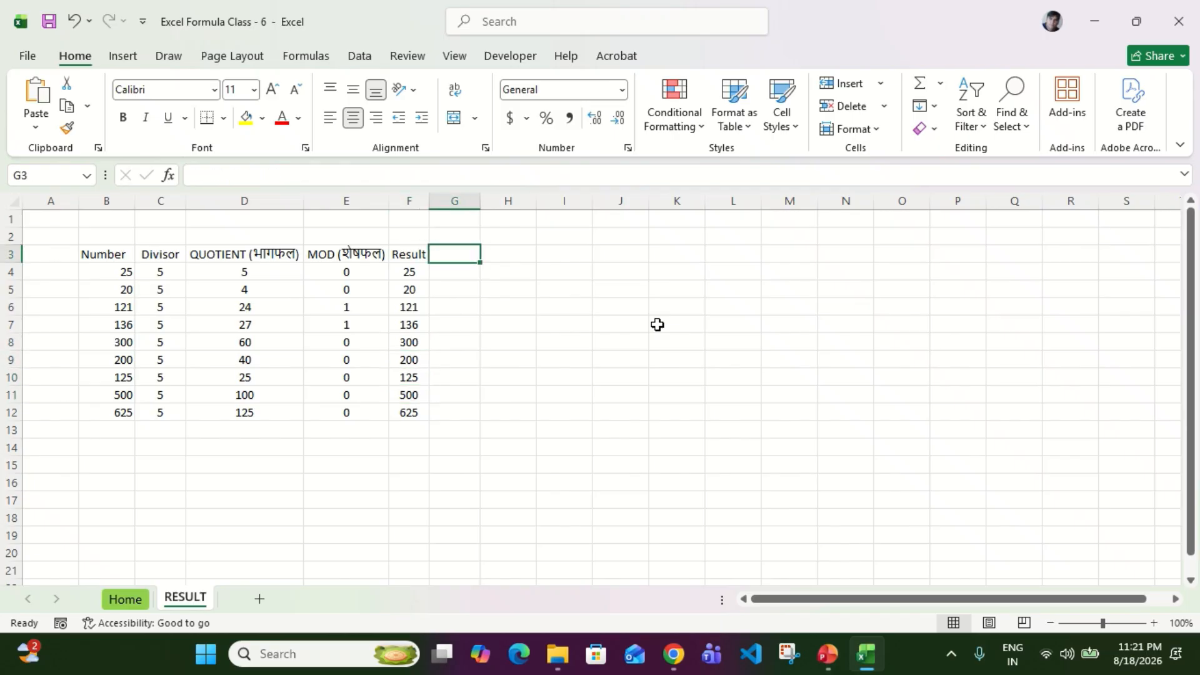
type("True")
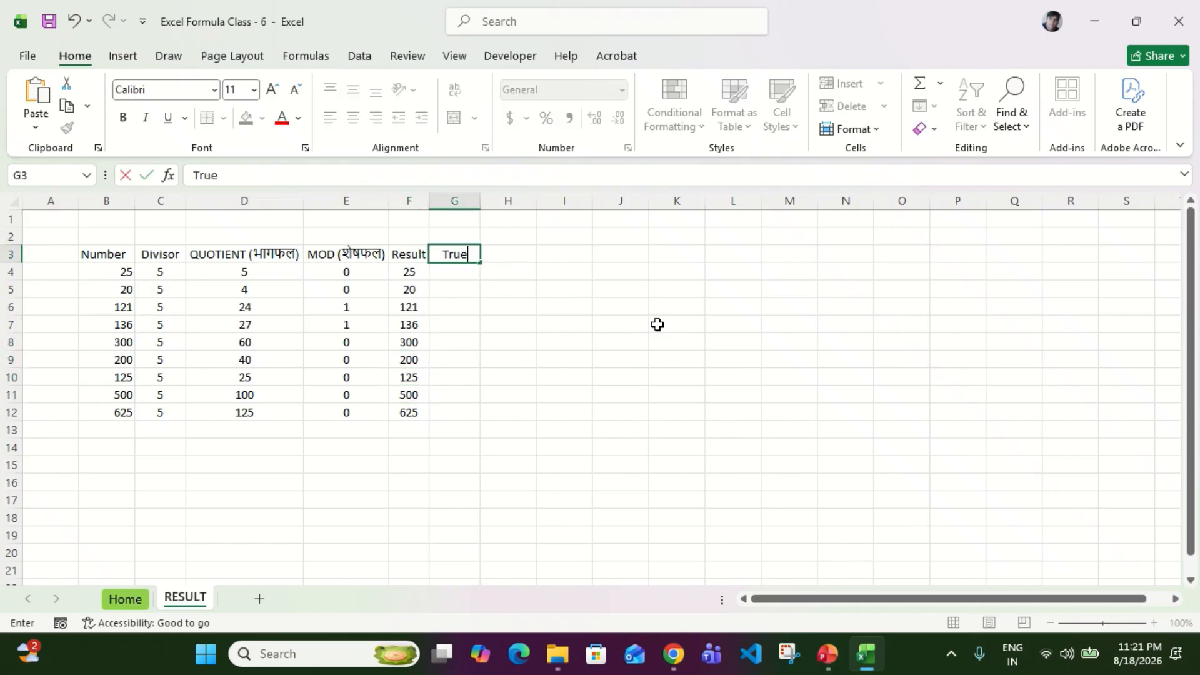
type("/Fasle")
key("Return")
key("Up")
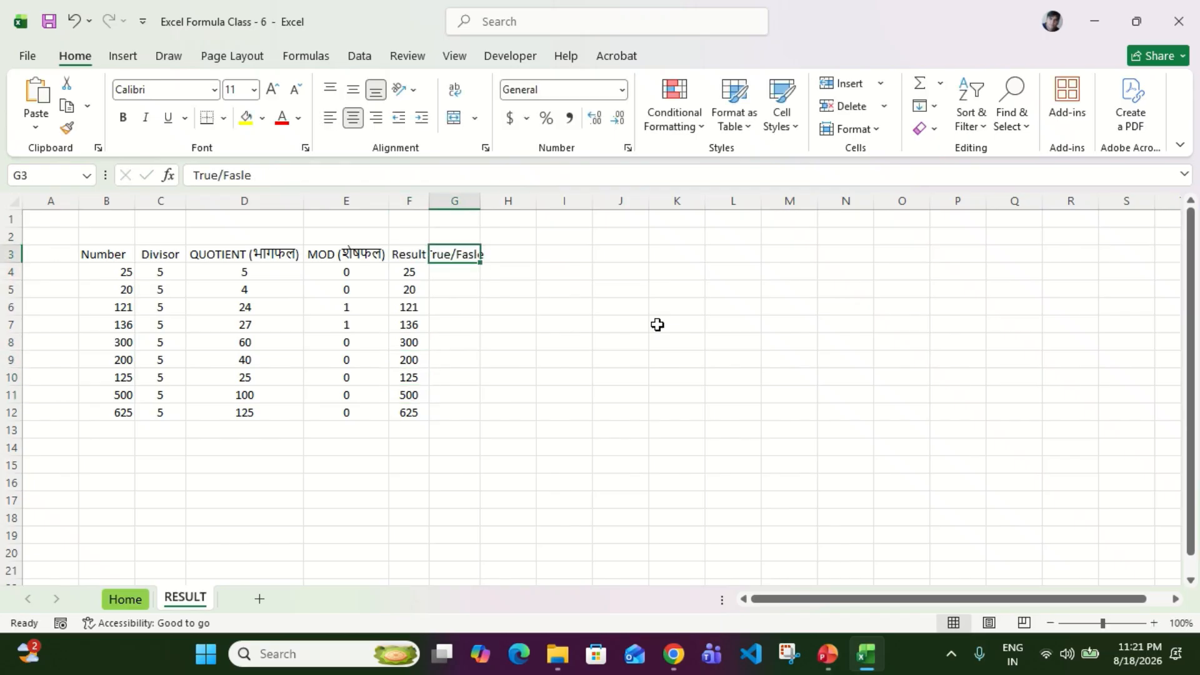
key("Down")
key("Up")
key("F2")
key("BackSpace")
key("BackSpace")
key("BackSpace")
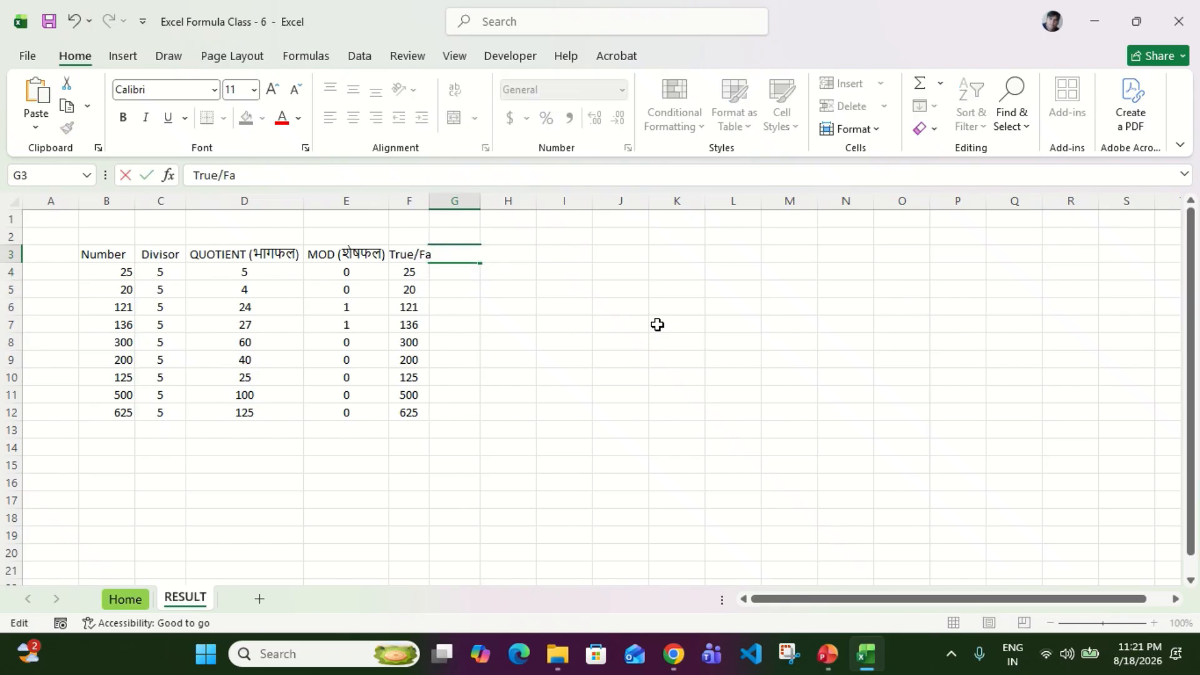
type("lse")
key("Return")
Step: Enter the formula =F4=B4 in G4 to compare the result with the original number
type("=F4=")
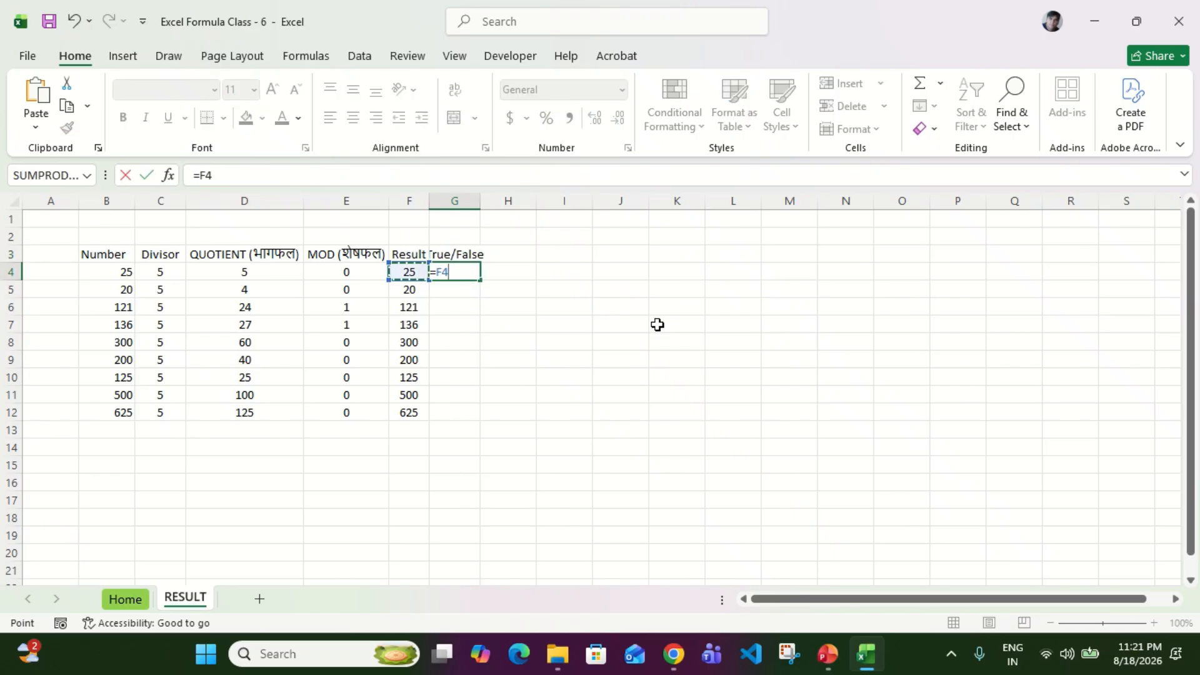
key("Left")
key("Left")
key("Left")
key("Left")
key("Left")
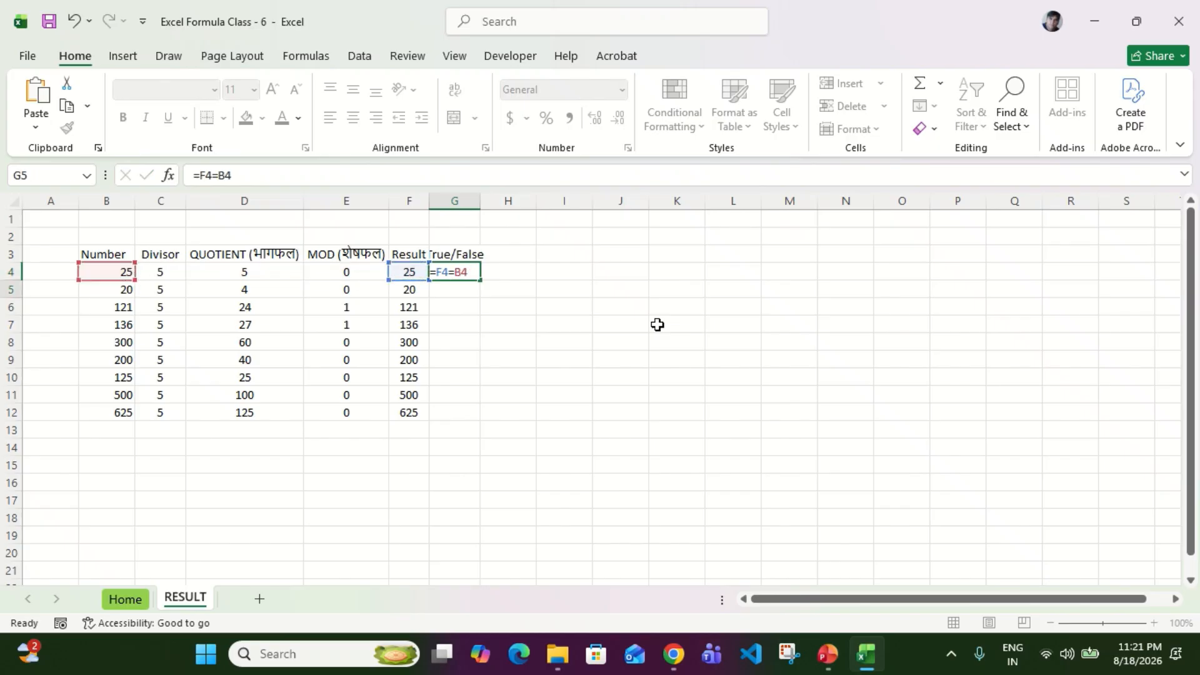
key("Return")
Step: Fill the comparison formula from G4 down through G12
key("Left")
key("ctrl+Down")
key("Right")
key("ctrl+shift+Up")
key("ctrl+d")
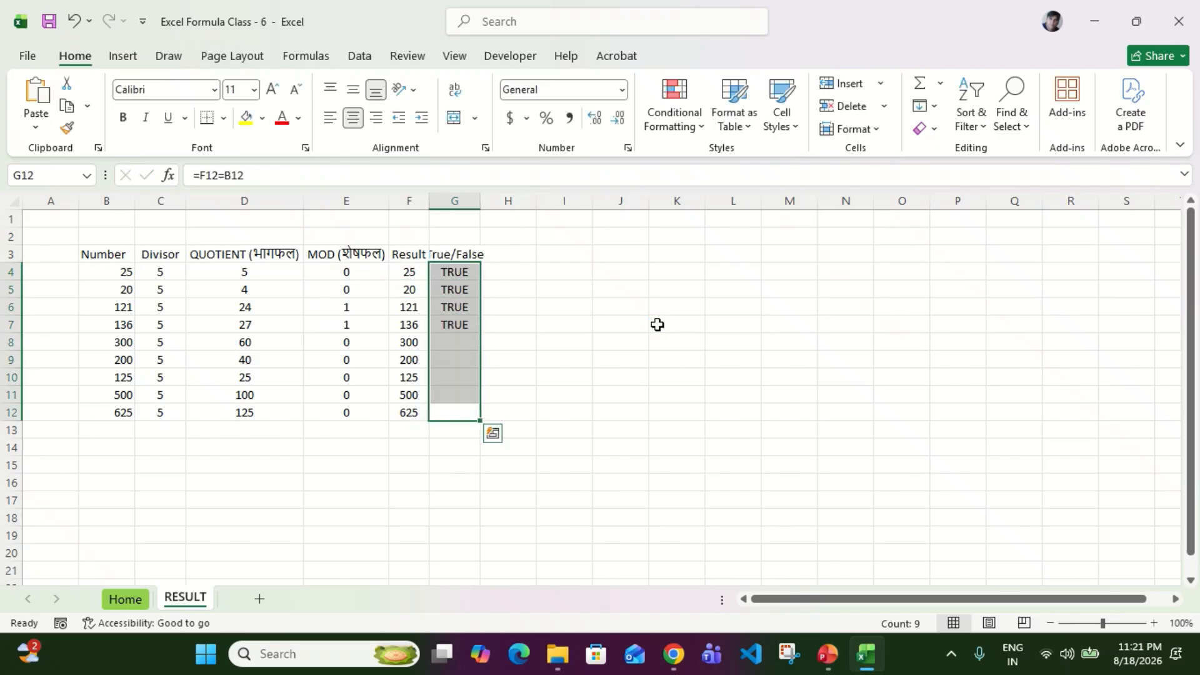
Step: Examine the True/False column and the cell references of its comparison formulas row by row, starting at G4
key("ctrl+shift+Down")
key("Up")
key("Up")
key("Up")
key("Up")
key("Left")
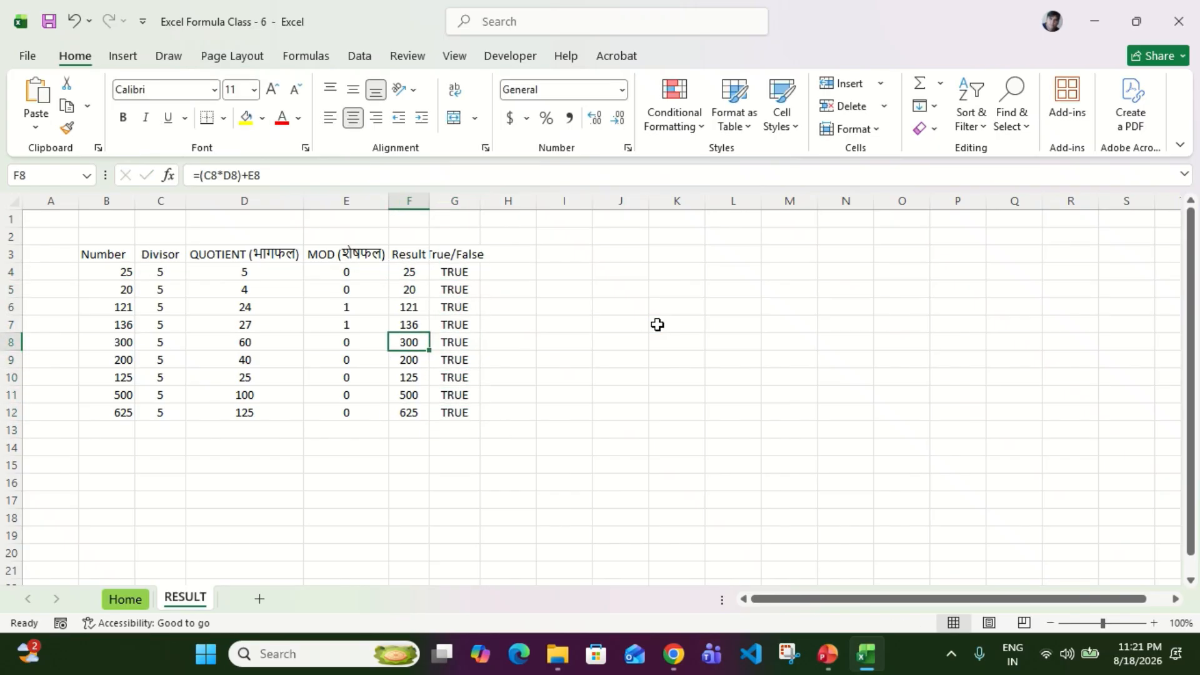
key("Right")
key("Up")
key("Up")
key("Up")
key("Up")
key("F2")
key("Return")
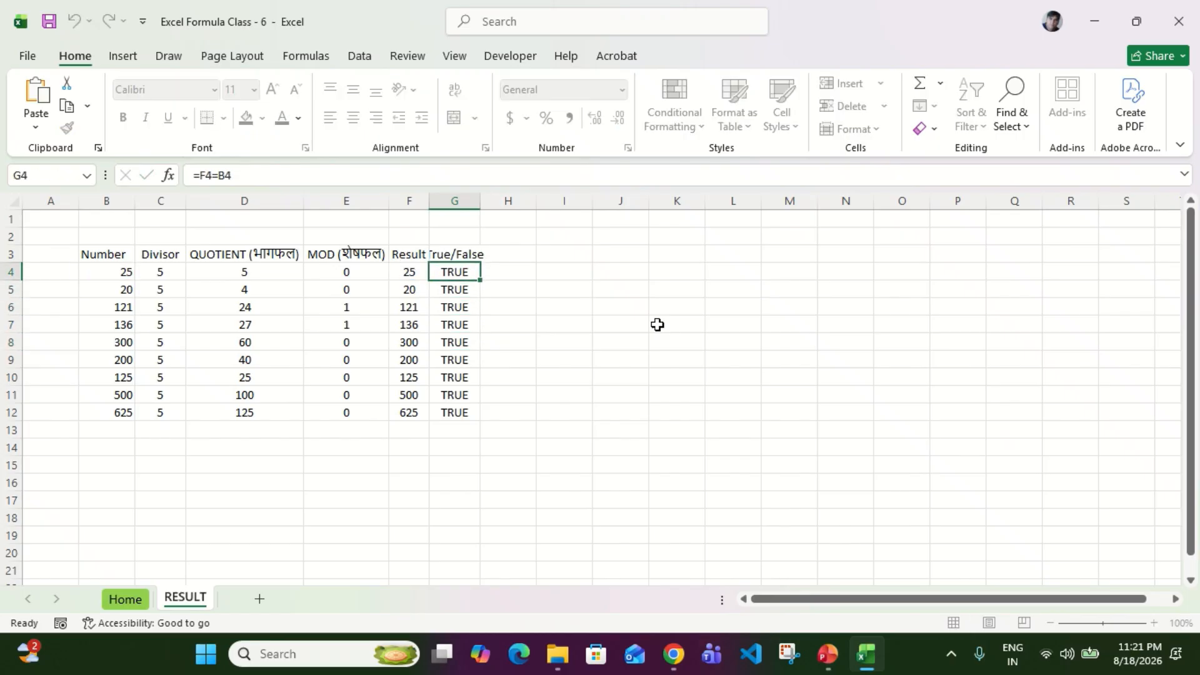
key("F2")
key("Return")
key("F2")
key("Return")
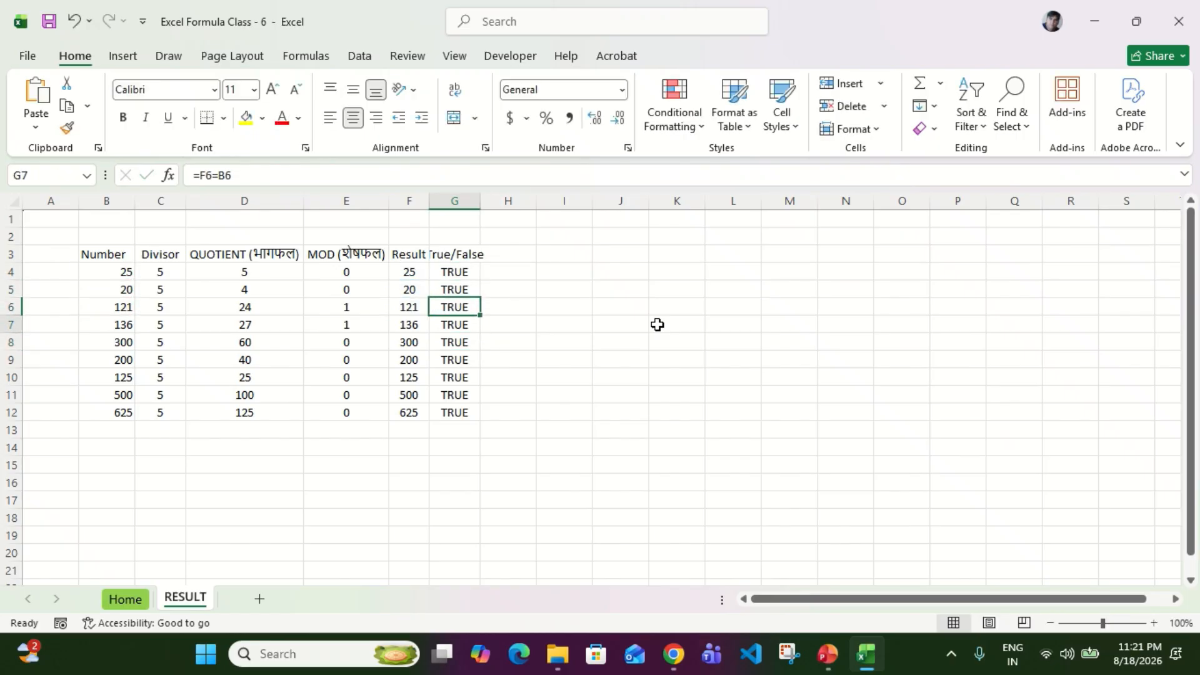
key("F2")
key("Return")
key("F2")
key("Escape")
key("Down")
key("F2")
key("Escape")
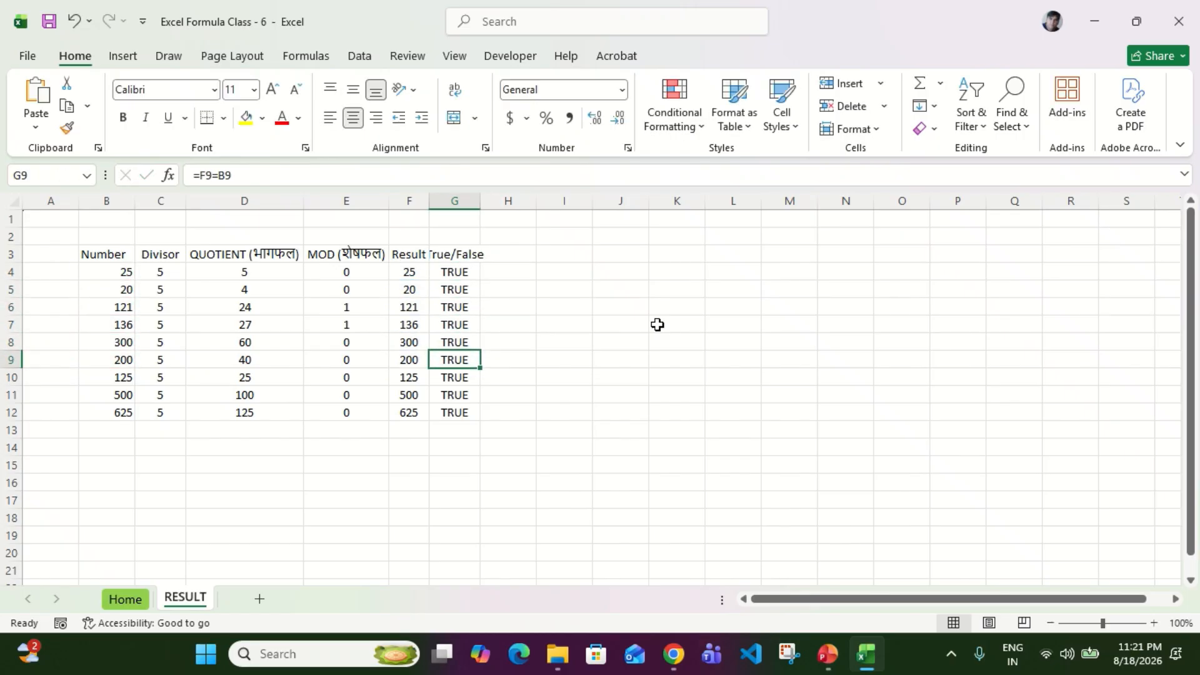
key("Down")
key("F2")
key("Escape")
key("F2")
key("Escape")
key("Down")
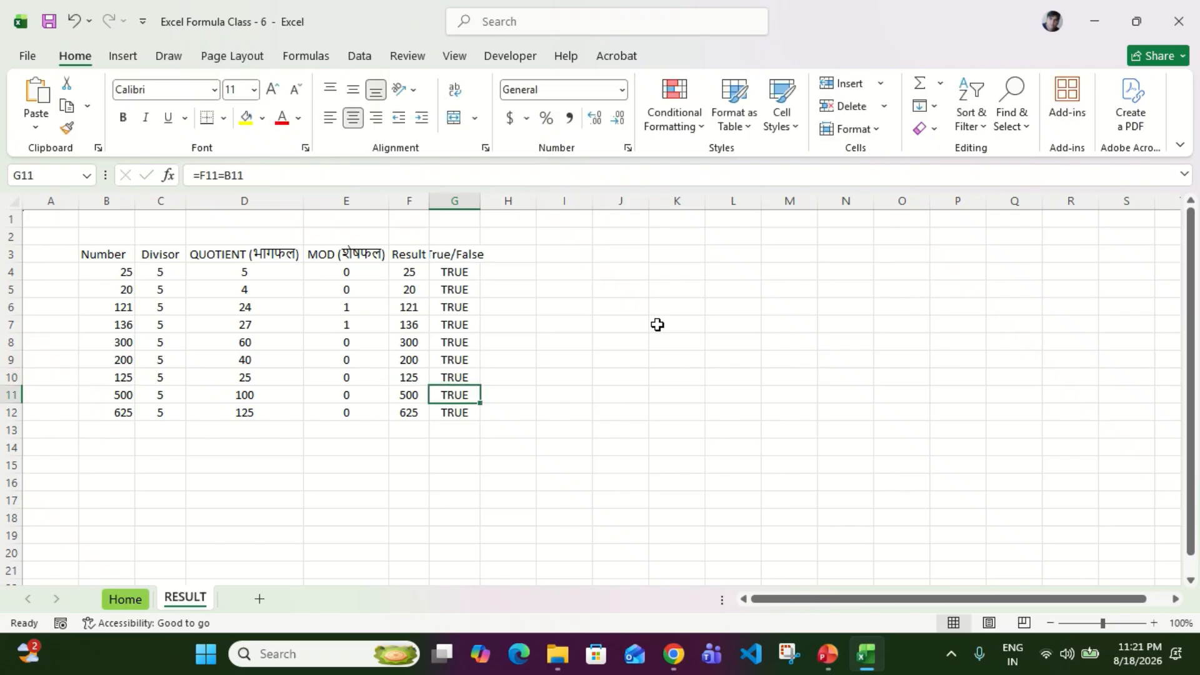
Step: Autofit the width of column G to its True/False heading
left_click(266, 262)
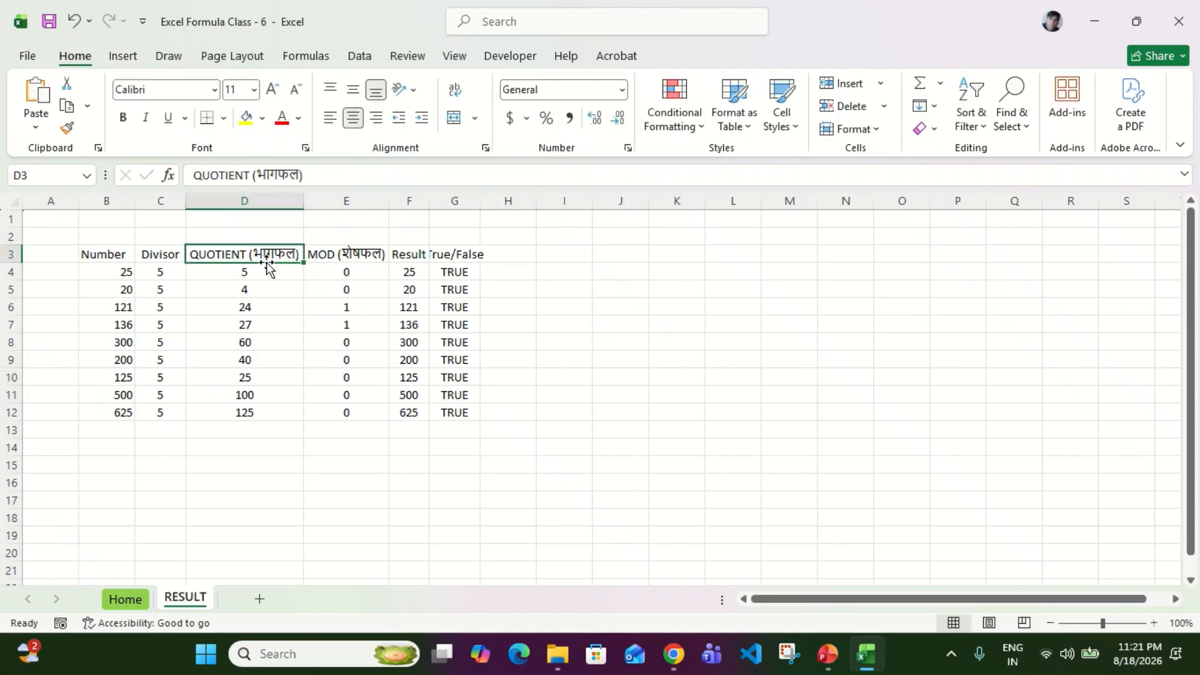
key("ctrl+shift+Down")
key("Right")
key("ctrl+shift+Down")
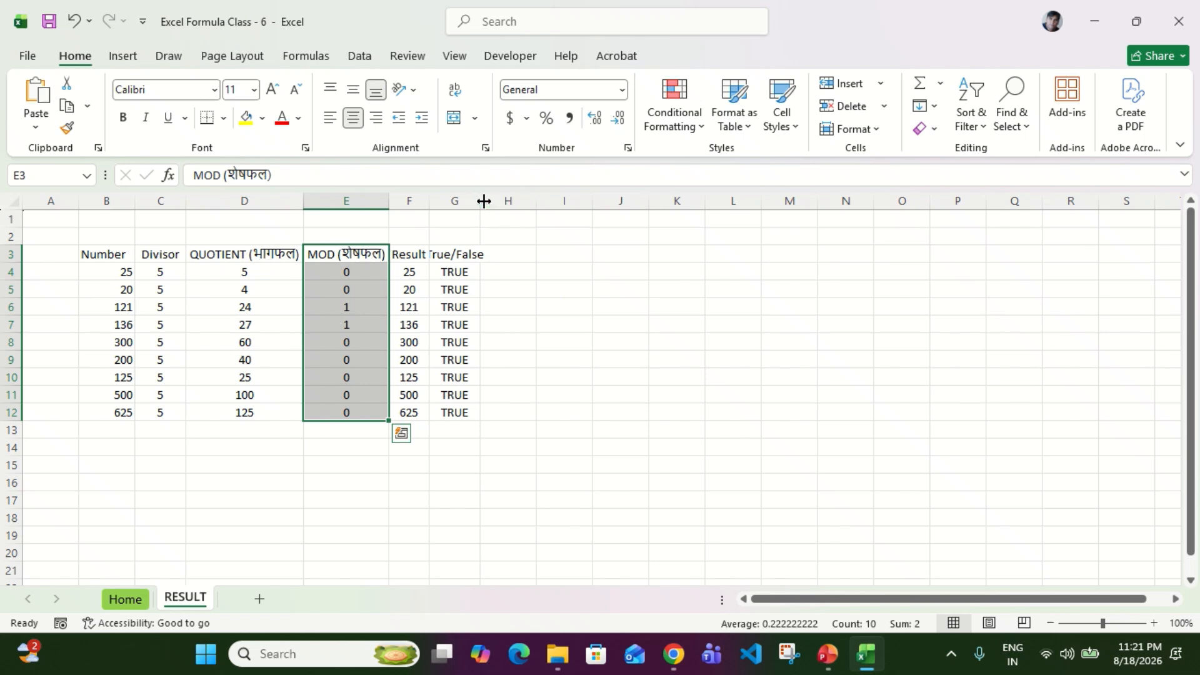
double_click(481, 201)
left_click(458, 268)
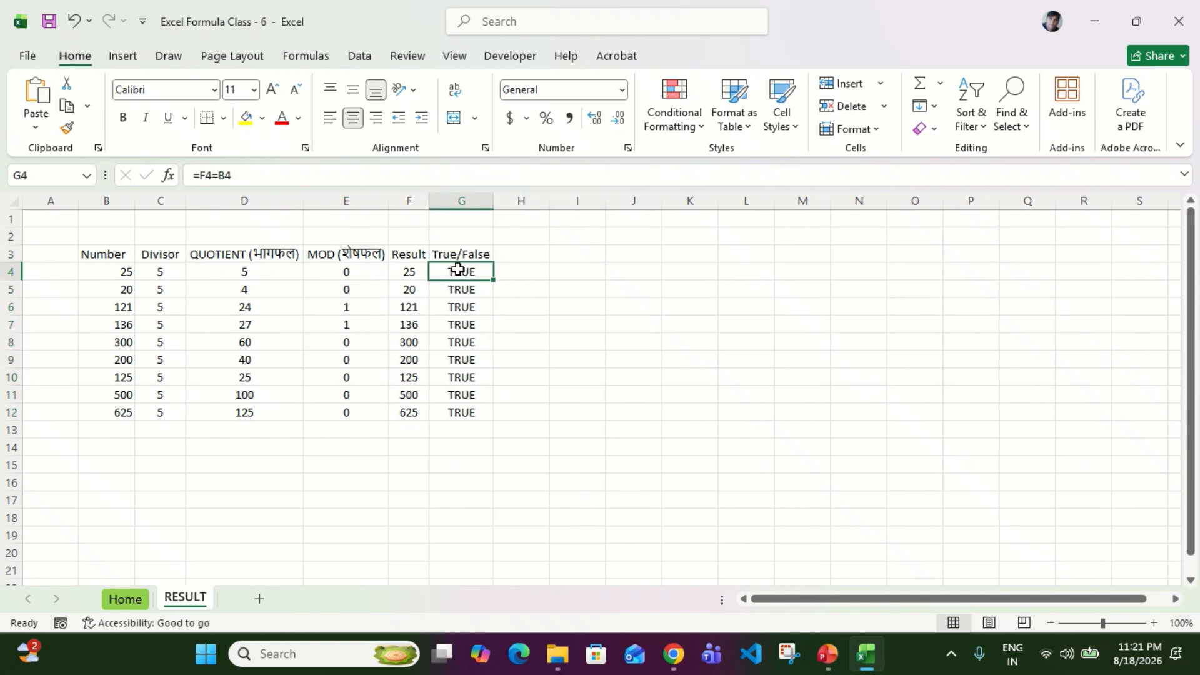
Step: Review the Number and Divisor columns, comparing the first pair of values in B4 and C4
key("Up")
key("ctrl+Left")
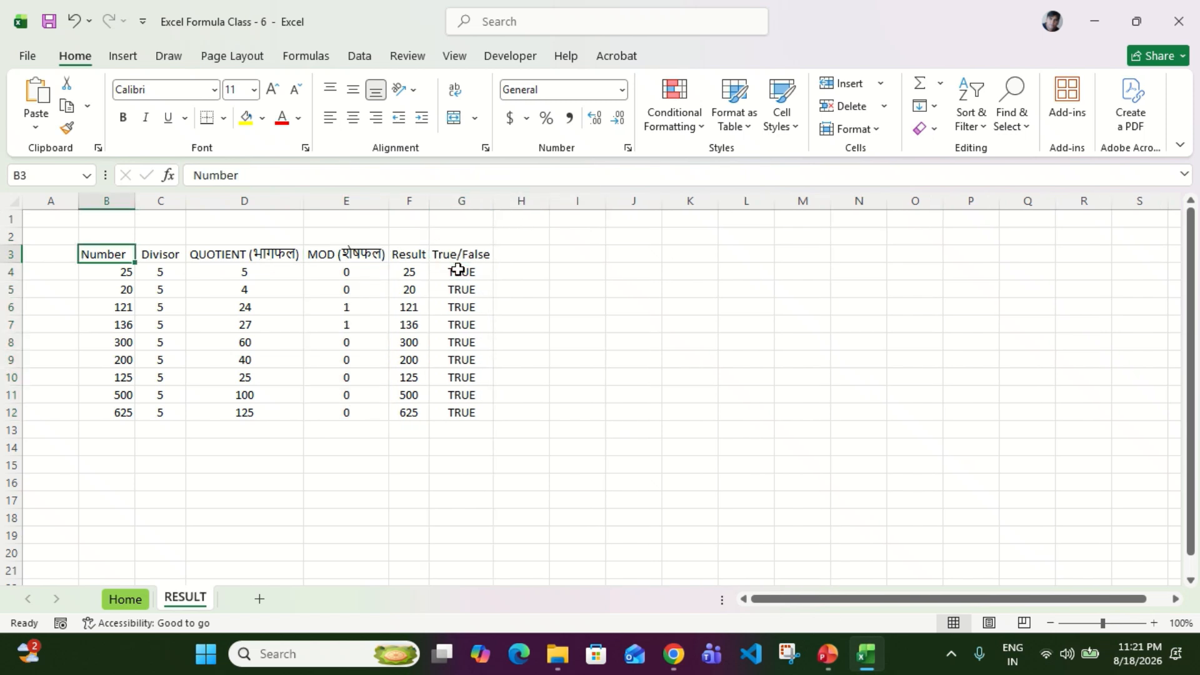
left_click(155, 286)
left_click(124, 272)
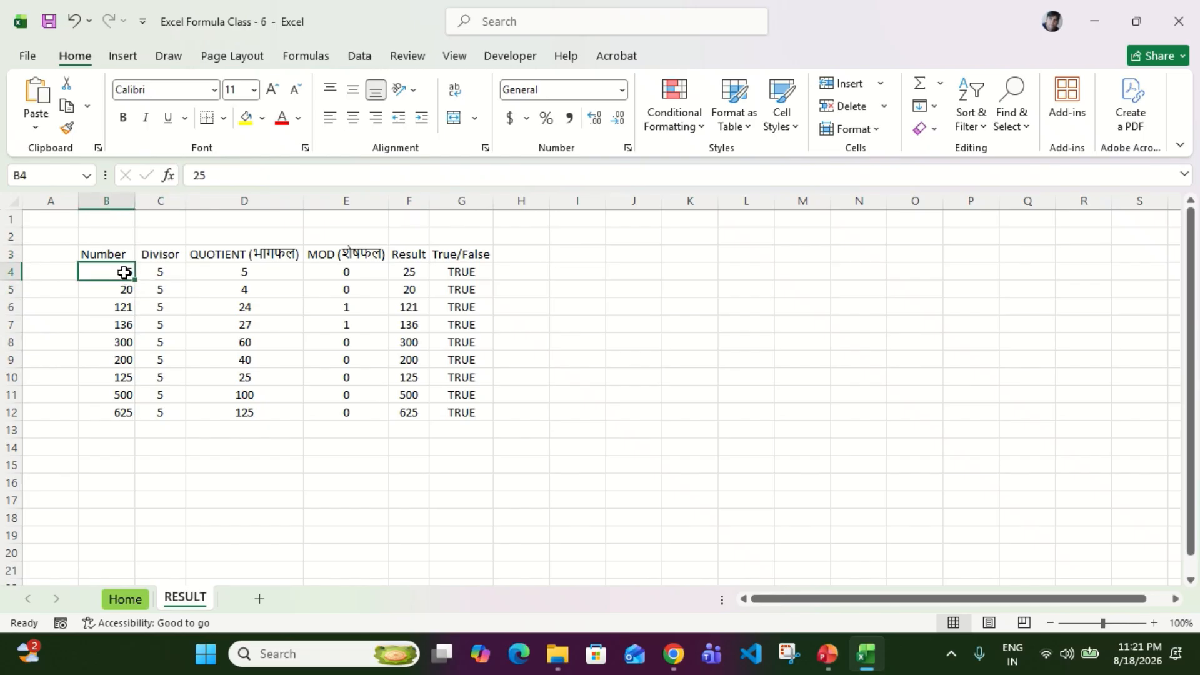
left_click(156, 272)
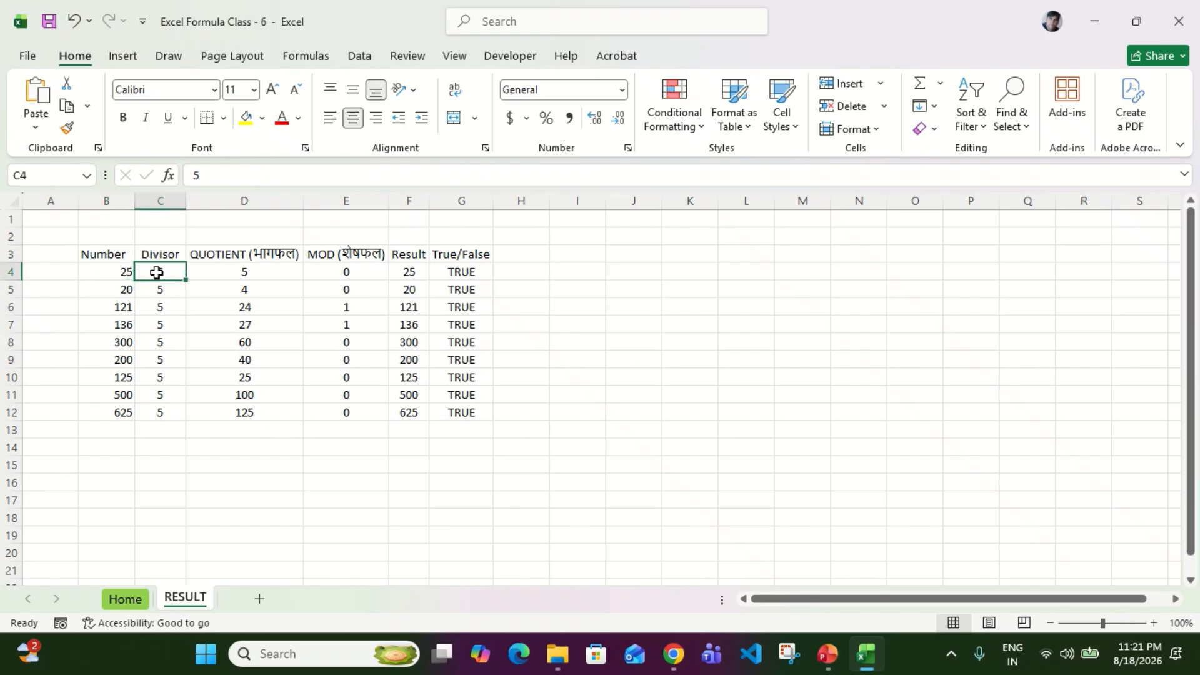
left_click(103, 257)
left_click(157, 271)
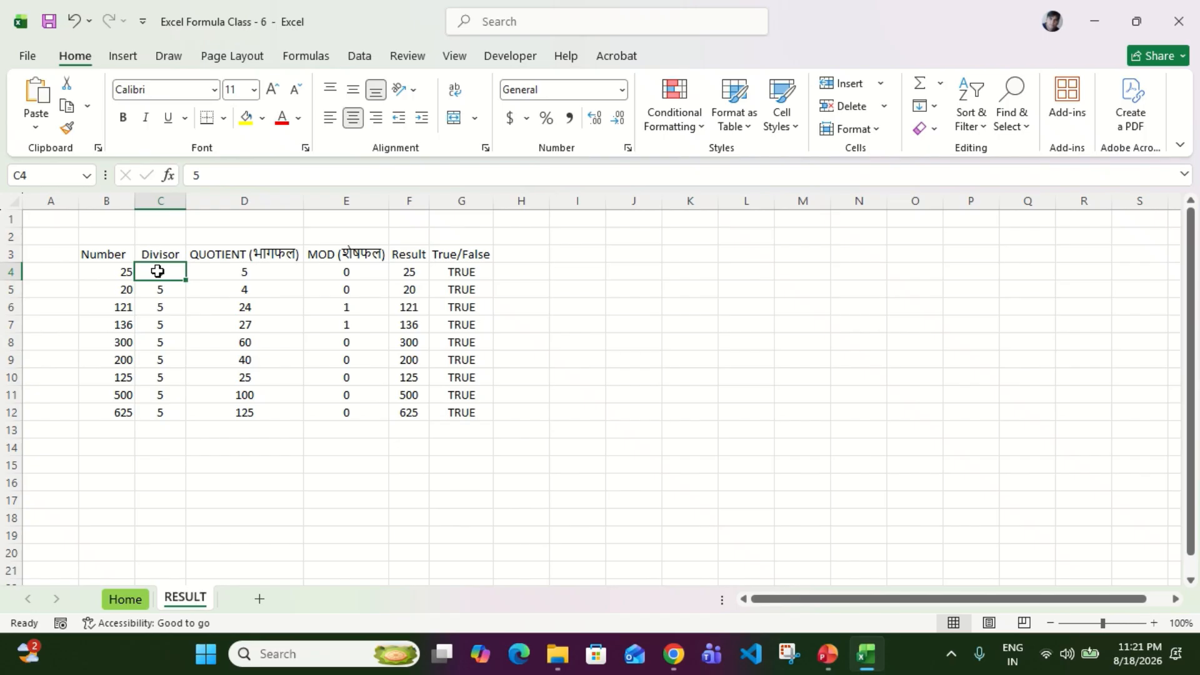
left_click(123, 272)
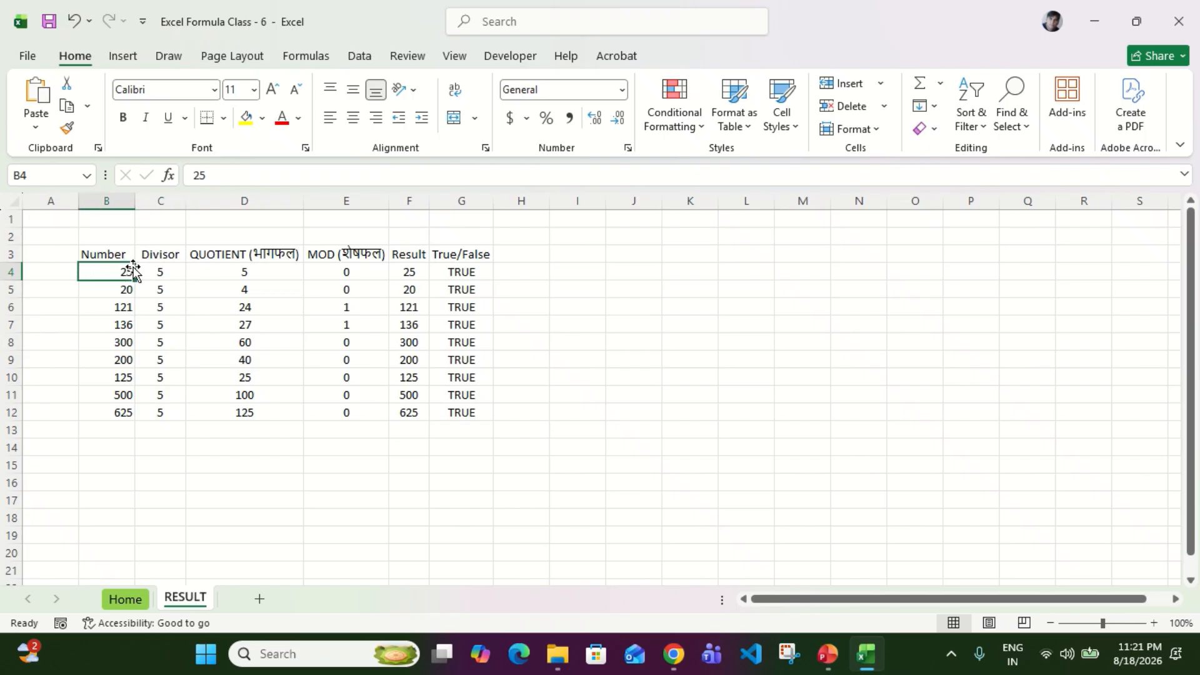
left_click(163, 268)
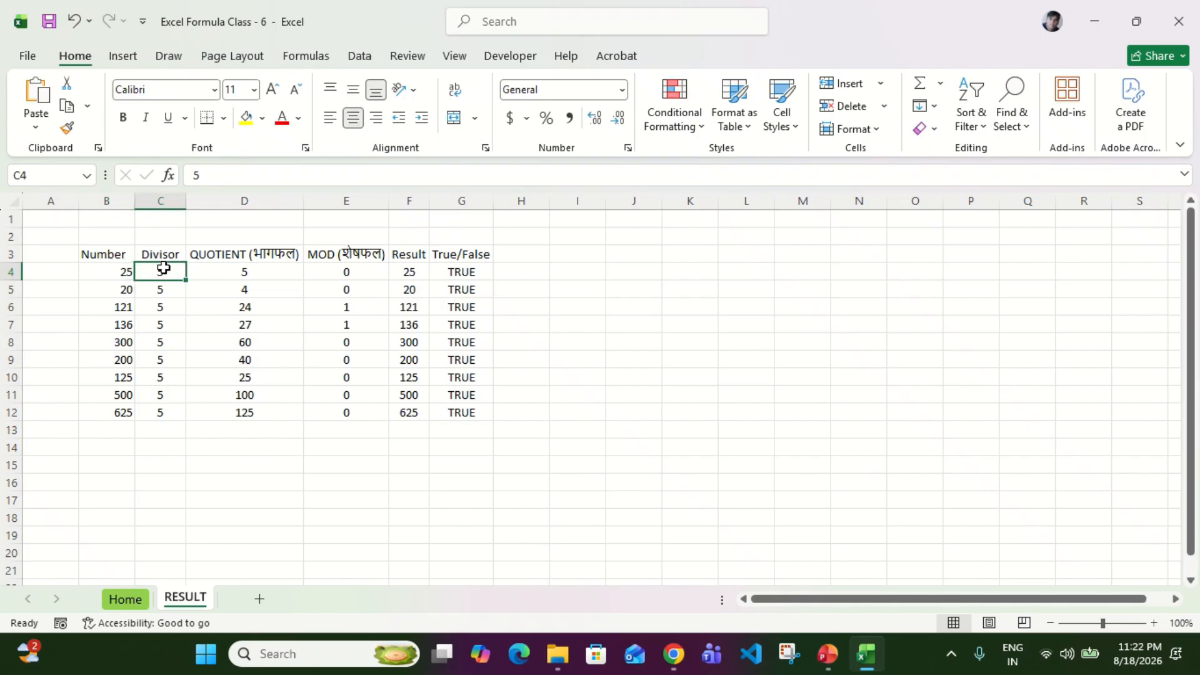
Step: Examine the QUOTIENT and MOD headings and the formulas in D4 and E4, and return to the Home sheet
left_click(238, 272)
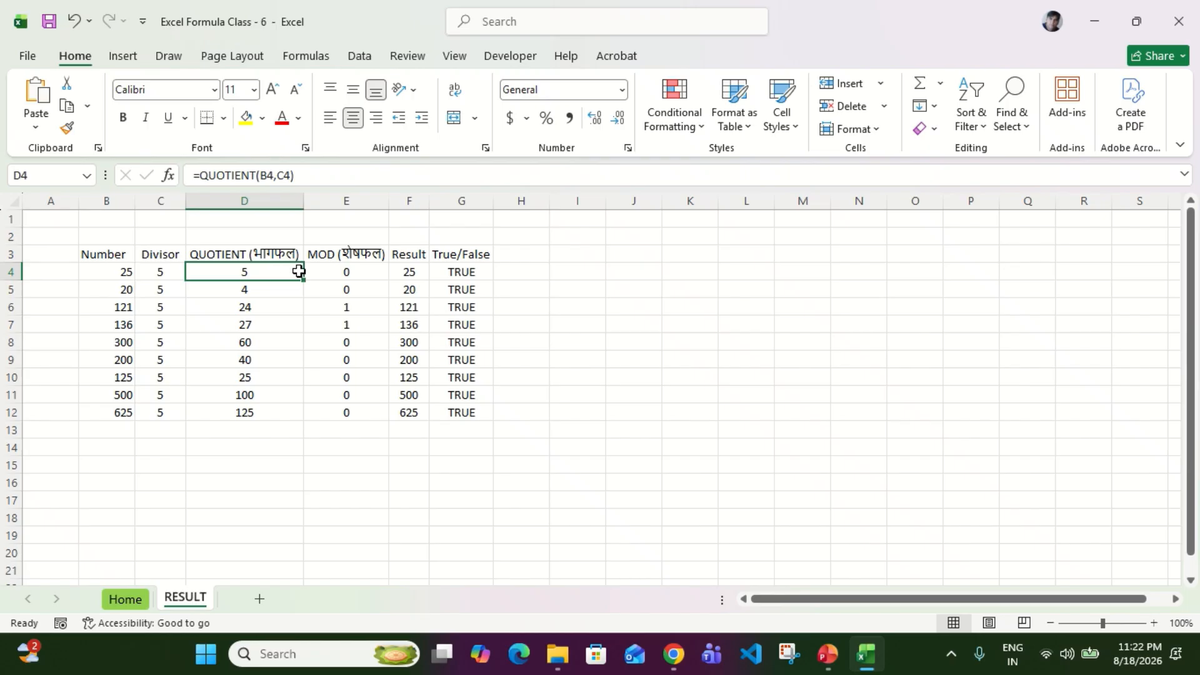
left_click(335, 271)
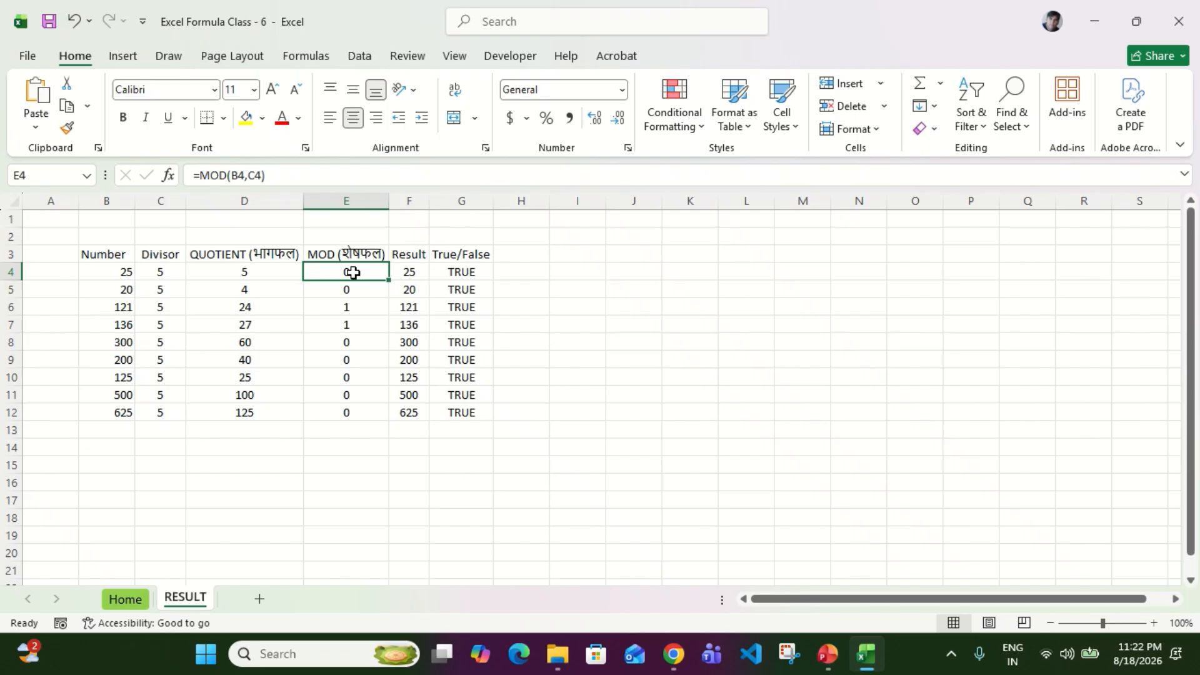
left_click(239, 257)
left_click(342, 261)
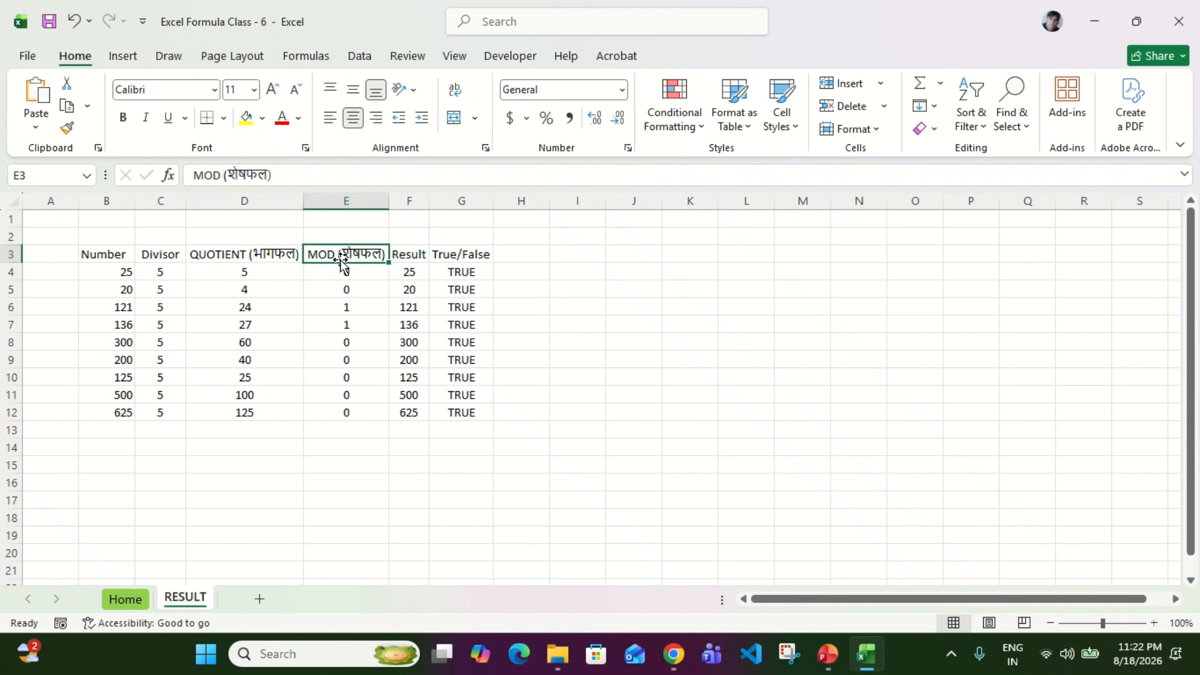
left_click(231, 285)
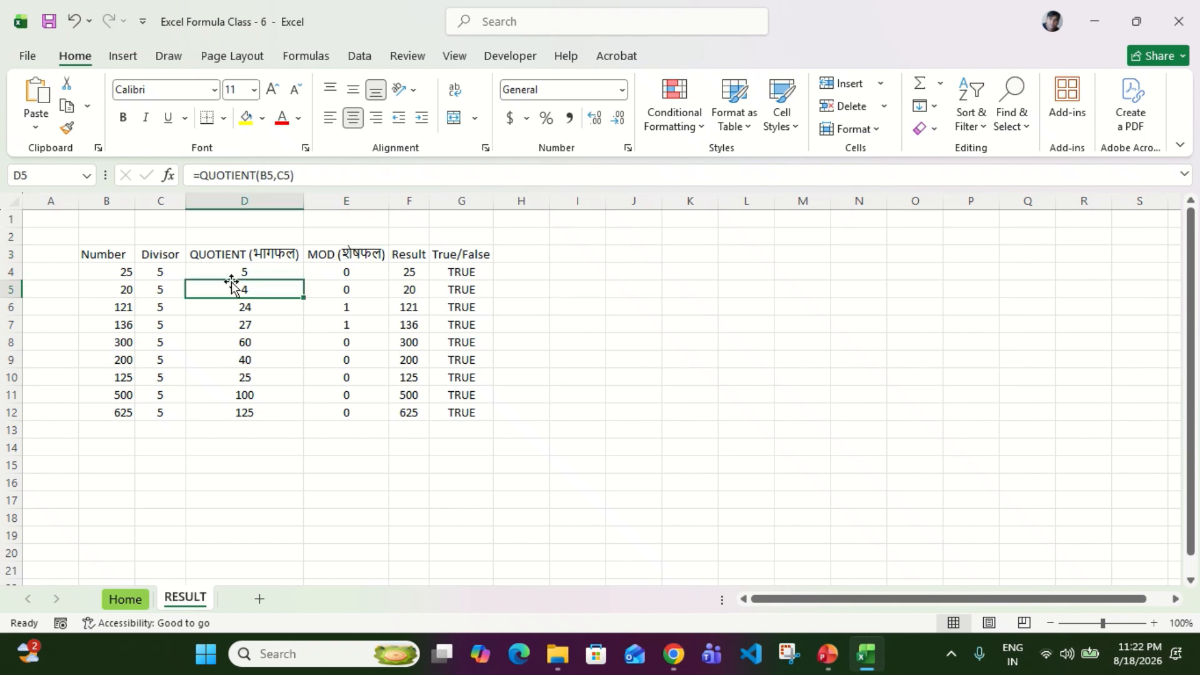
key("Up")
key("Right")
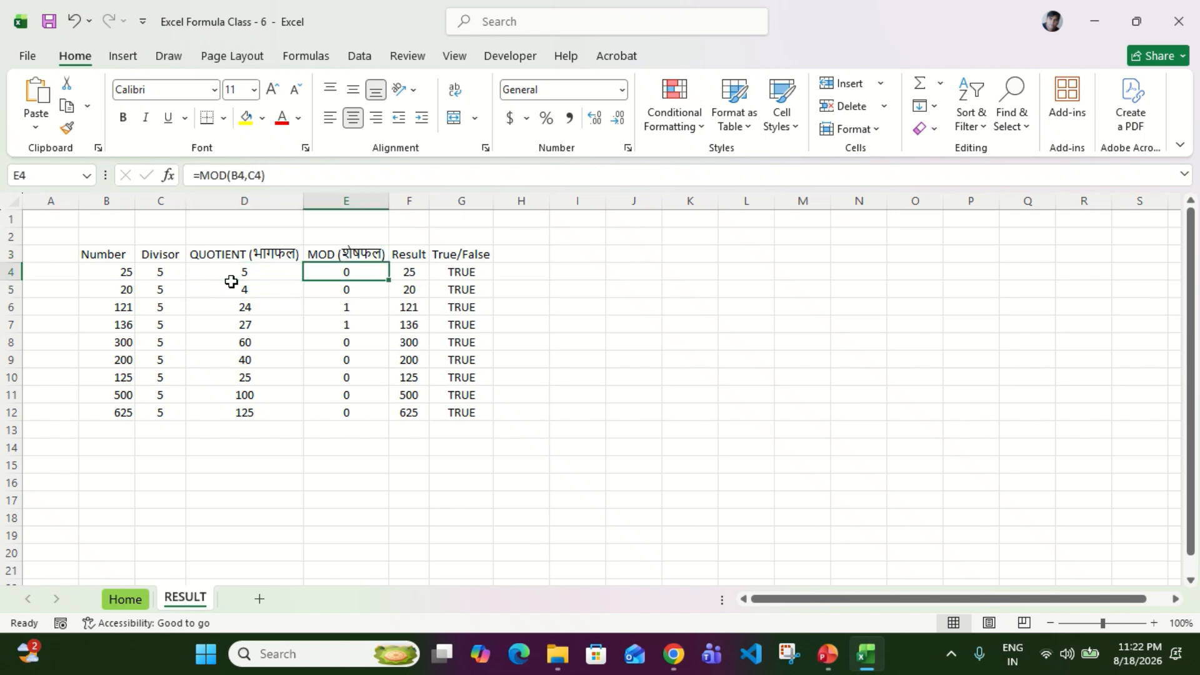
left_click(231, 280)
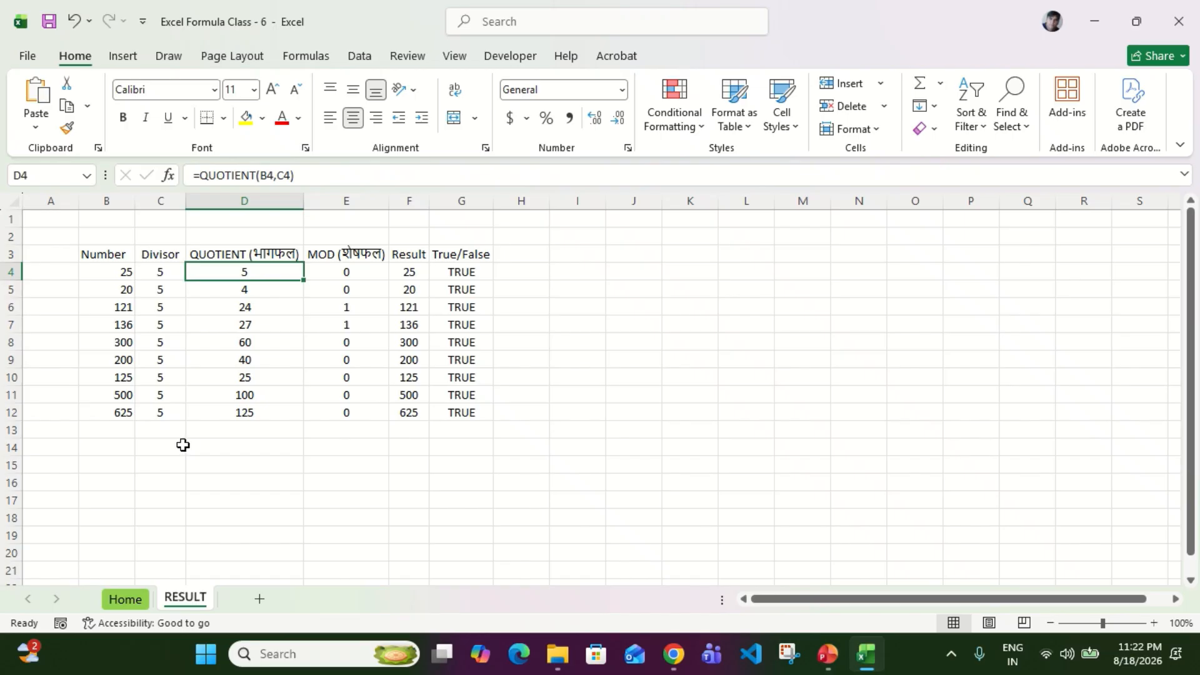
left_click(126, 599)
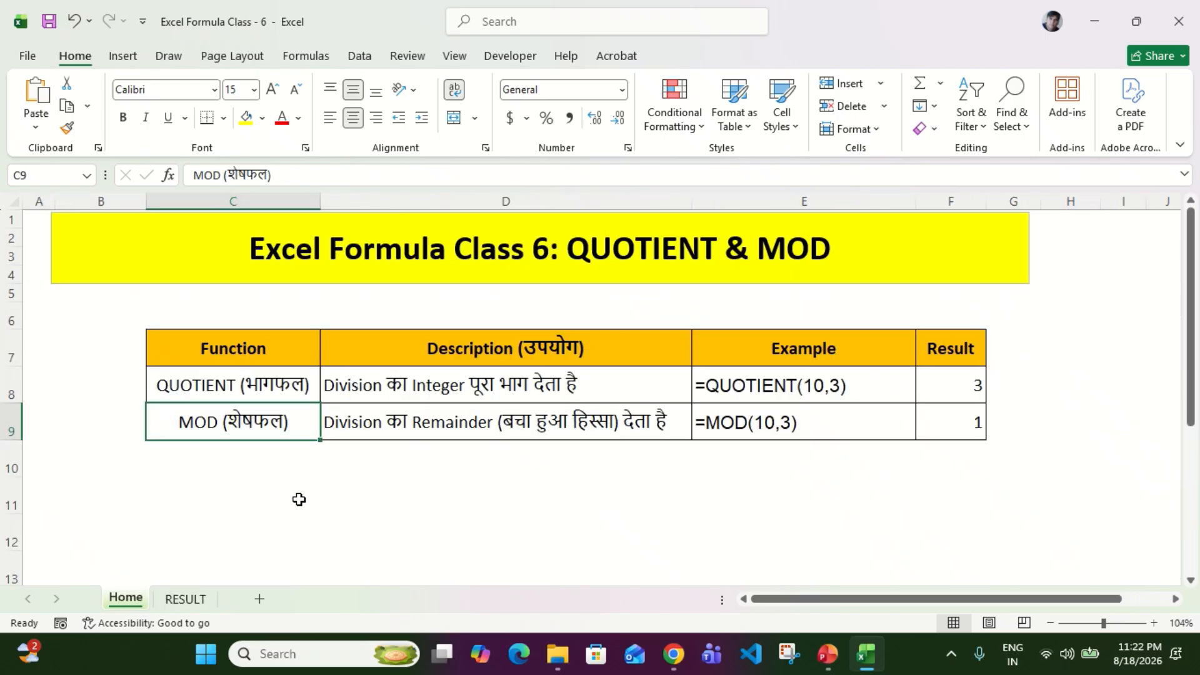